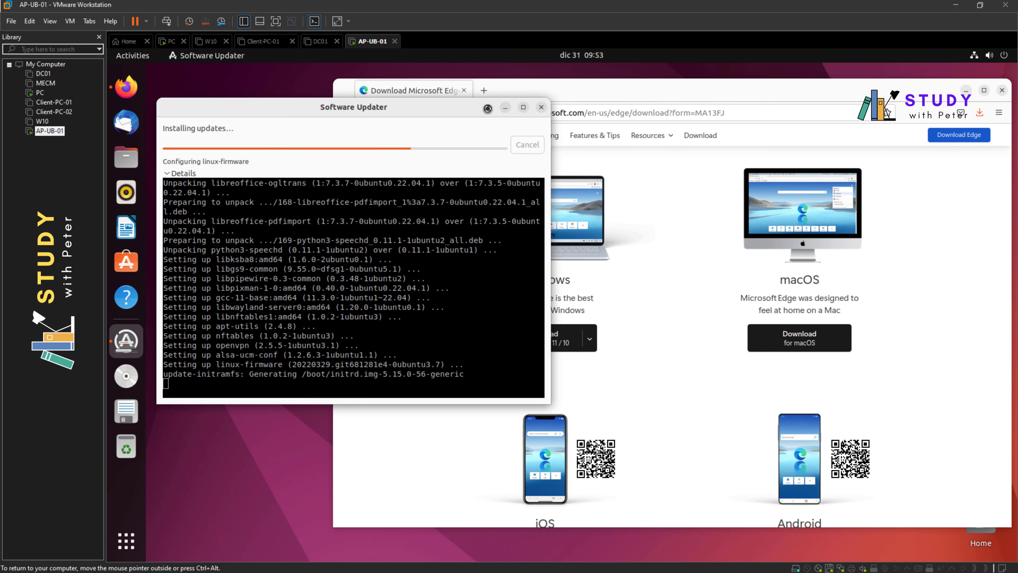
# - Check Firefox's recent downloads, then bring Software Updater forward while the updates finish installing
pyautogui.moveTo(609, 93); pyautogui.dragTo(603, 88)
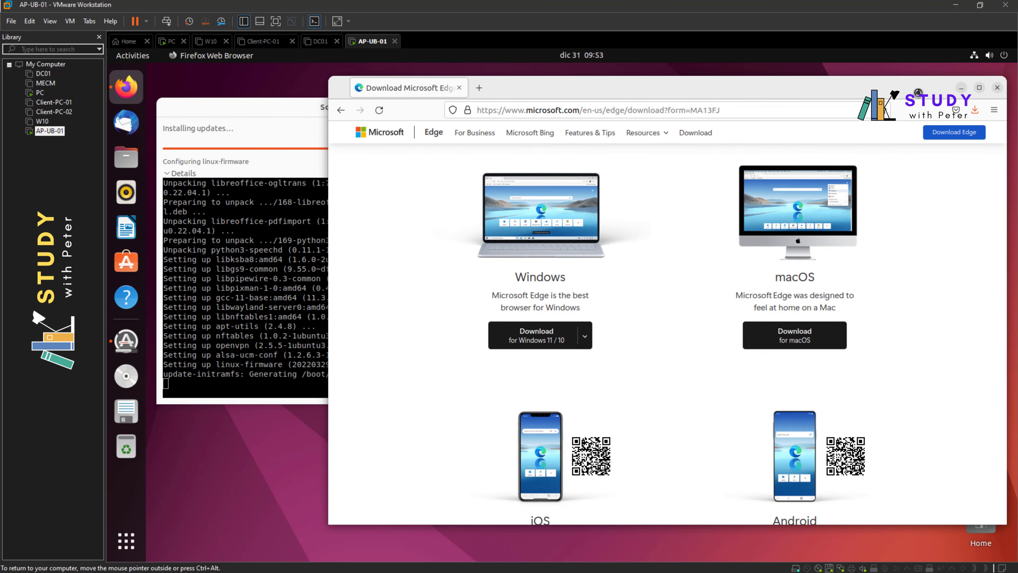
pyautogui.click(975, 109)
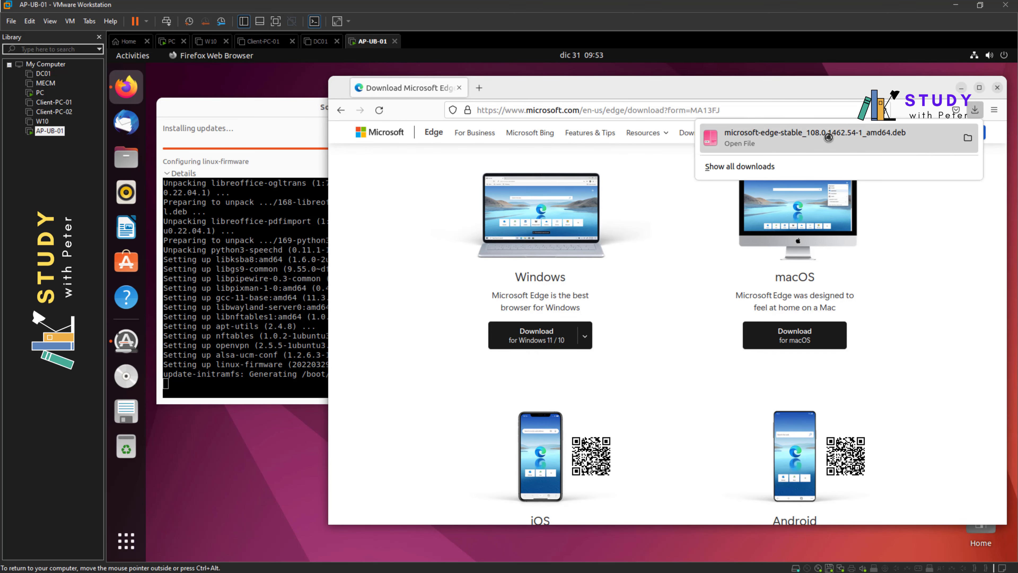
pyautogui.click(625, 82)
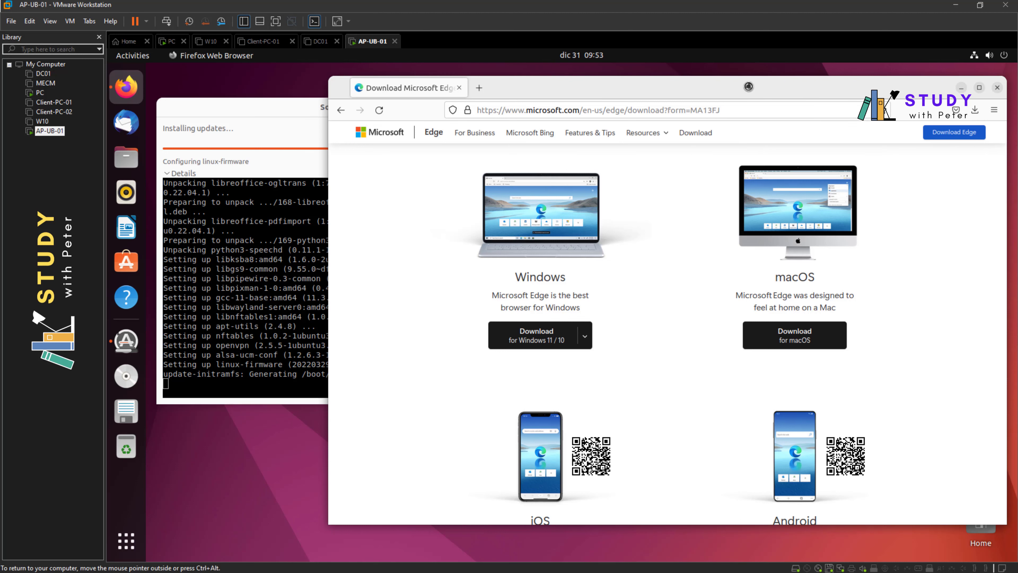
pyautogui.moveTo(225, 107); pyautogui.dragTo(234, 128)
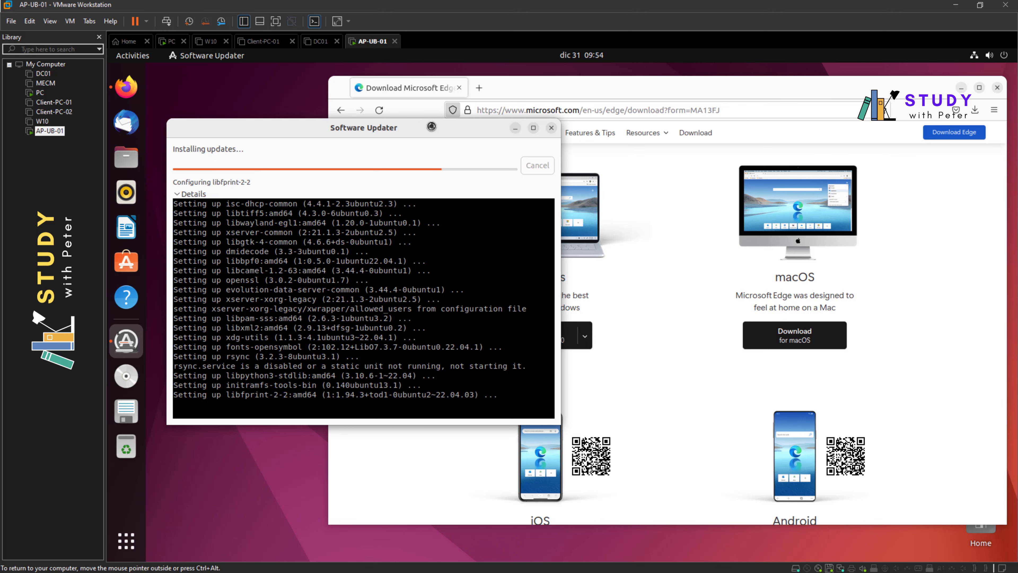
pyautogui.moveTo(431, 127); pyautogui.dragTo(468, 140)
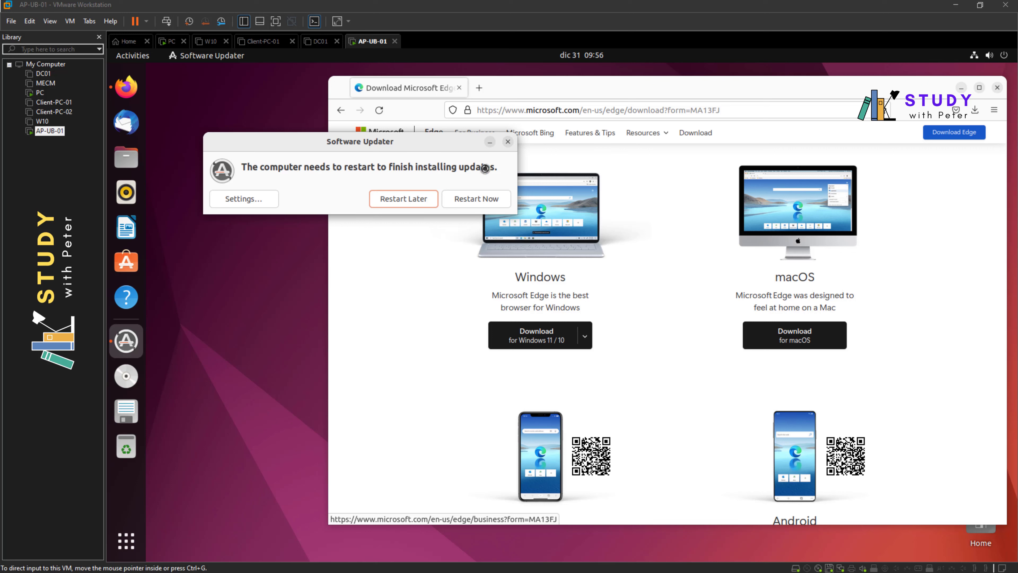
# - Restart the Ubuntu VM to finish installing the updates, then release input from the VM
pyautogui.click(479, 199)
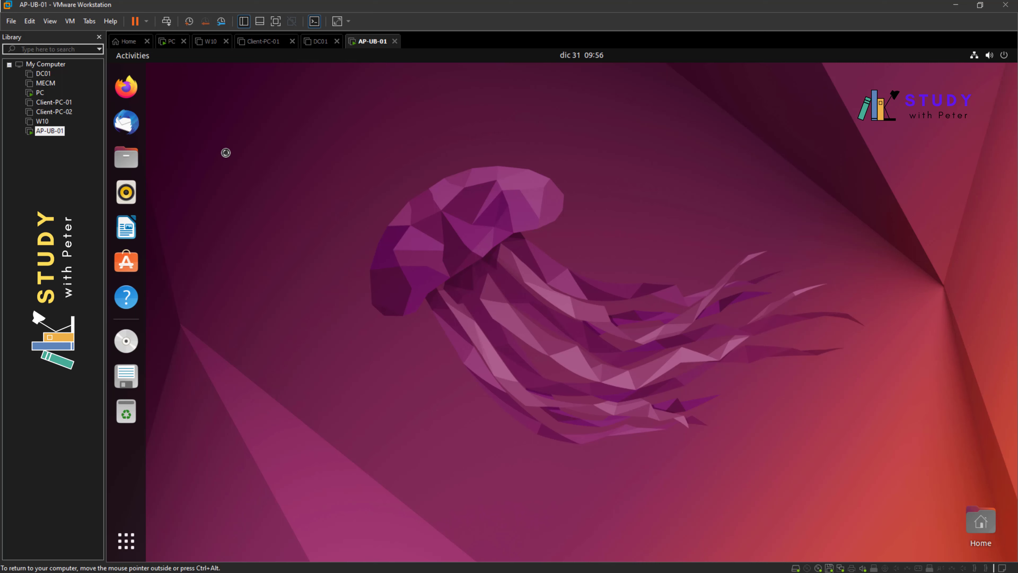
pyautogui.hotkey('ctrl', 'alt')
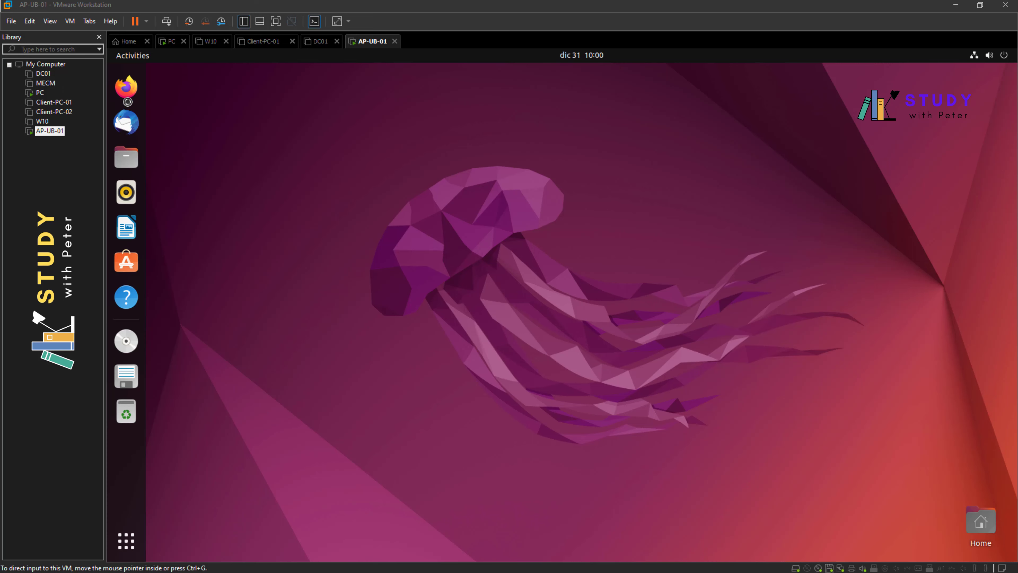
# - Launch Firefox and open the downloaded Edge .deb from its Downloads library
pyautogui.click(127, 89)
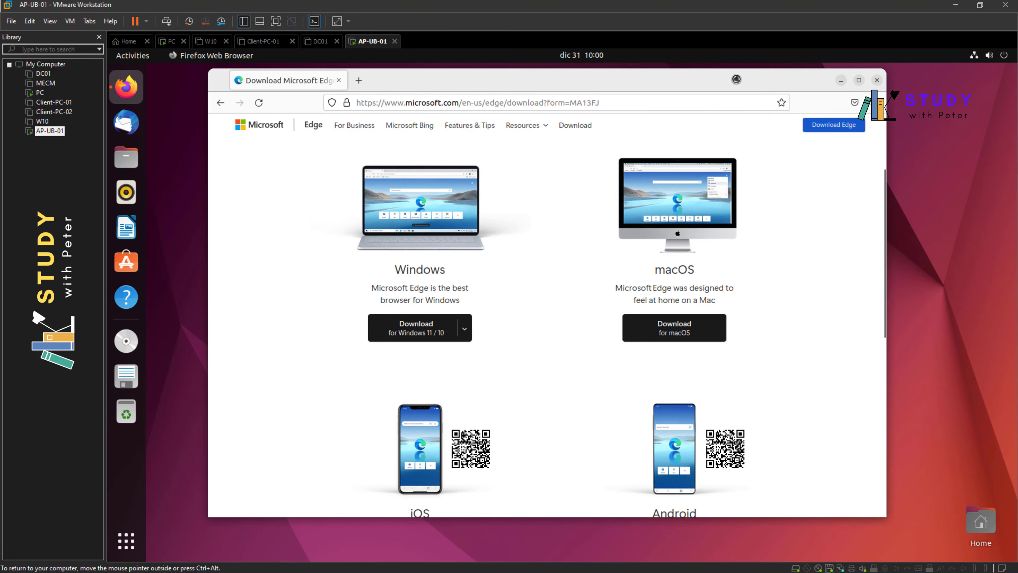
pyautogui.click(866, 102)
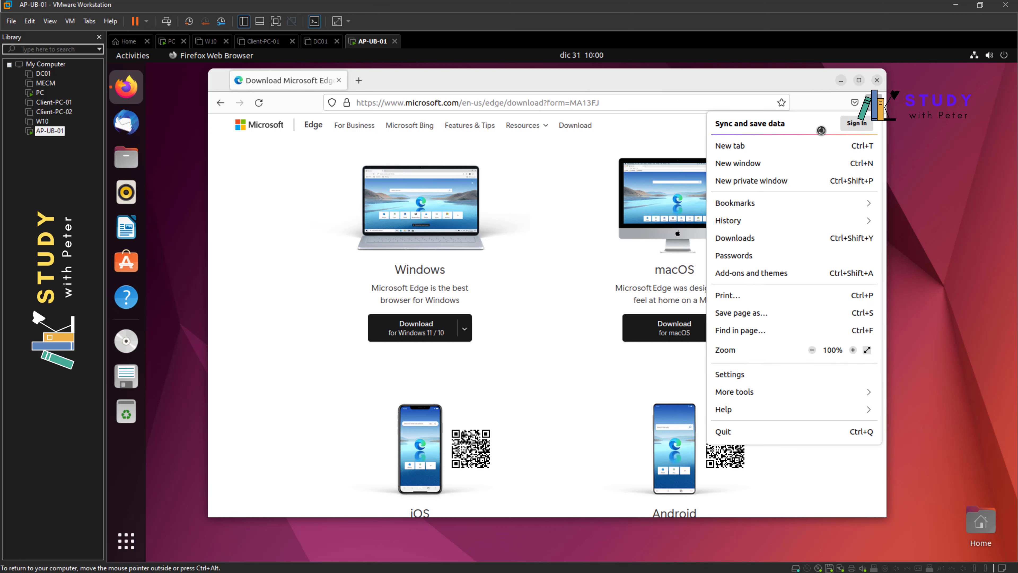
pyautogui.click(741, 238)
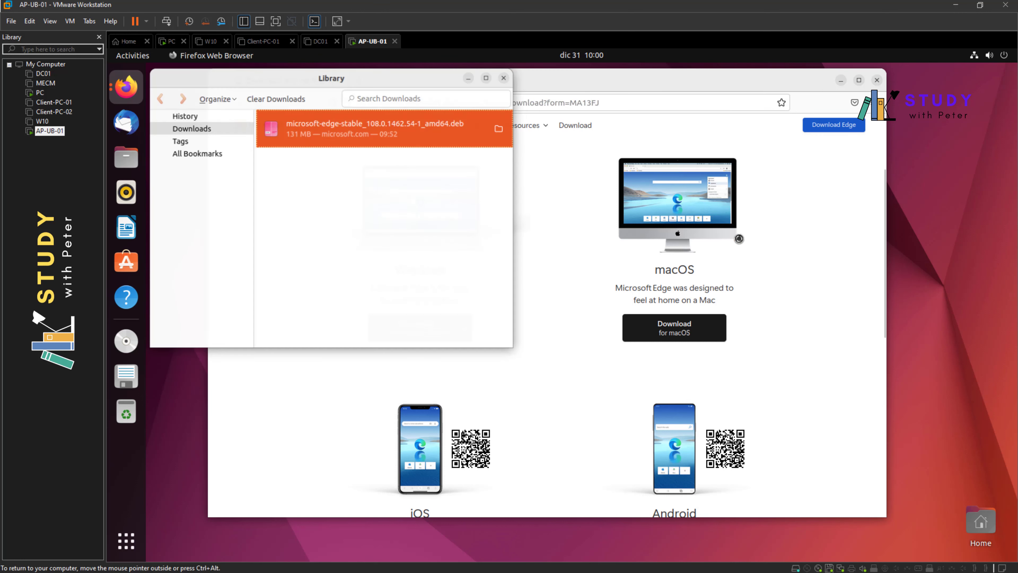
pyautogui.rightClick(356, 120)
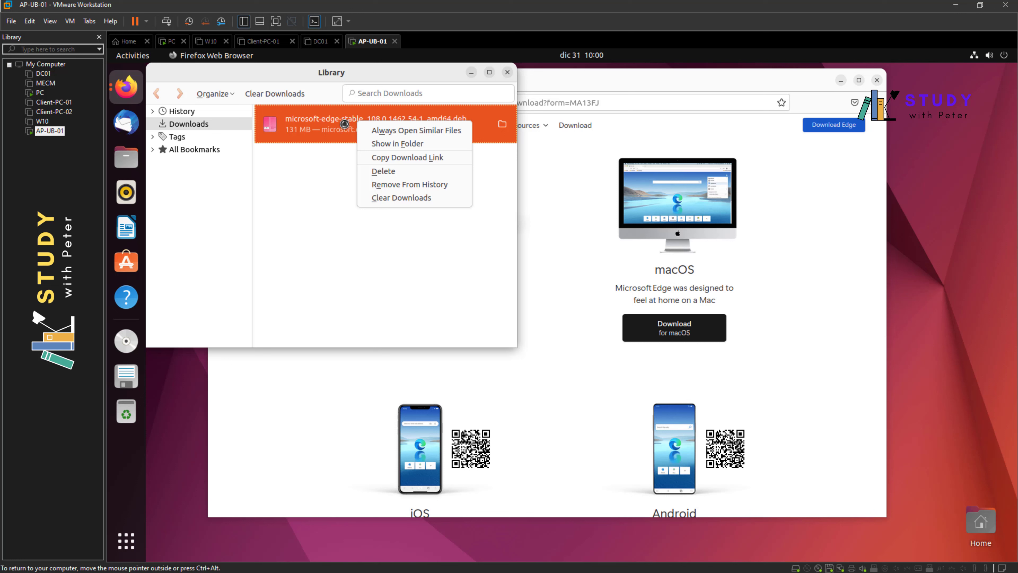
pyautogui.click(345, 124)
pyautogui.doubleClick(342, 123)
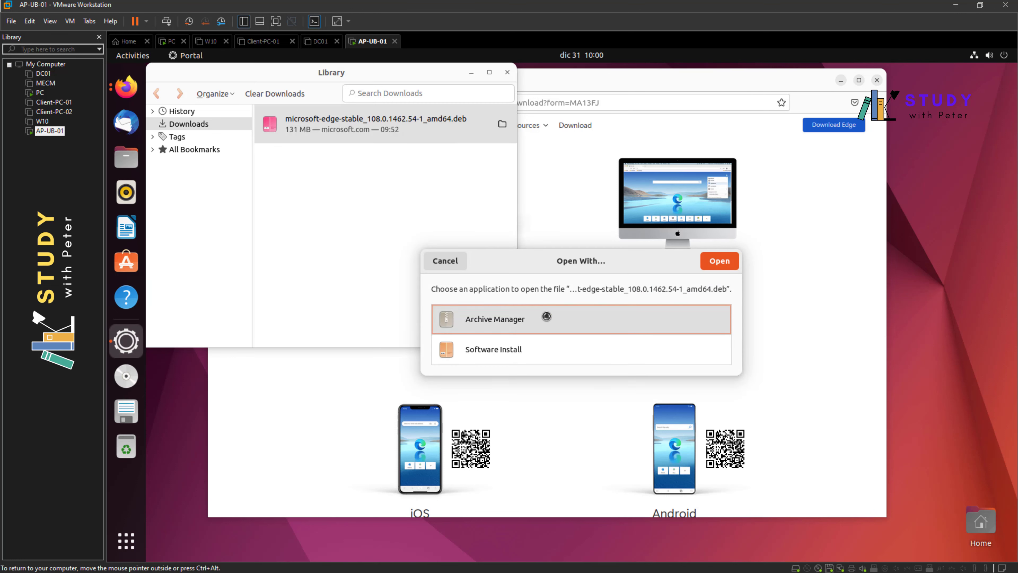
# - View the Edge package in Archive Manager, then choose to open it with Software Install
pyautogui.click(730, 261)
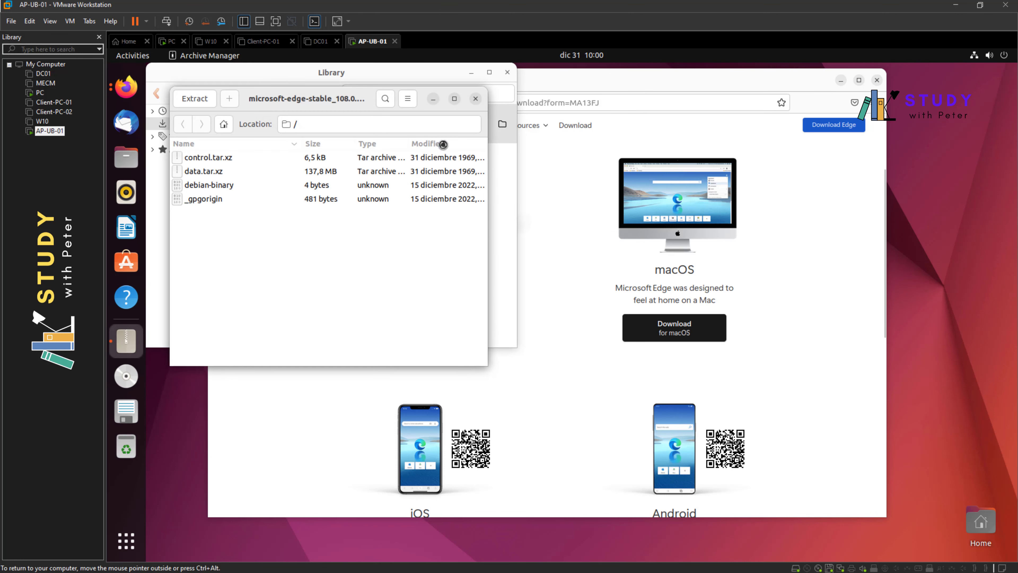
pyautogui.click(475, 99)
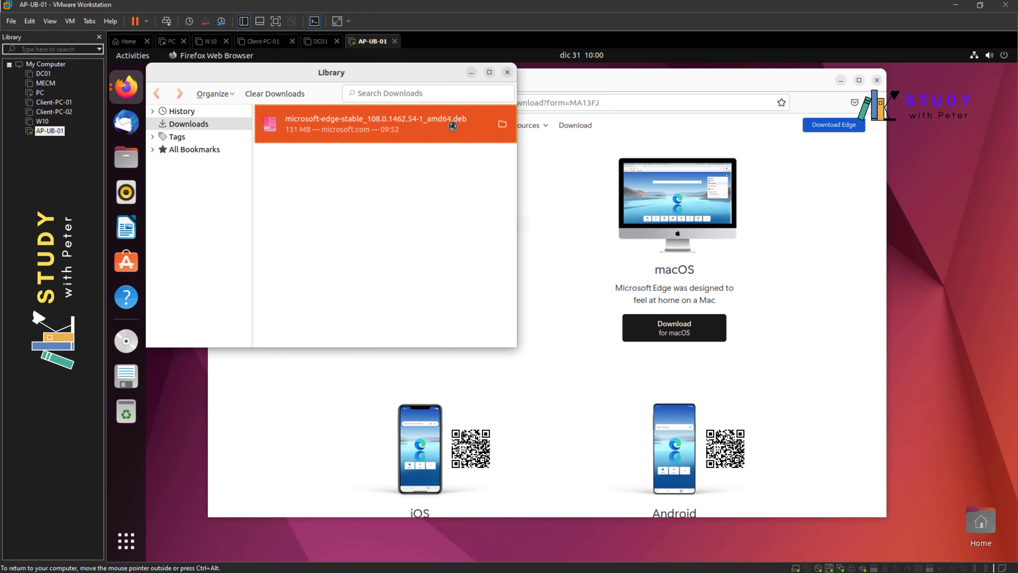
pyautogui.doubleClick(453, 126)
pyautogui.click(491, 349)
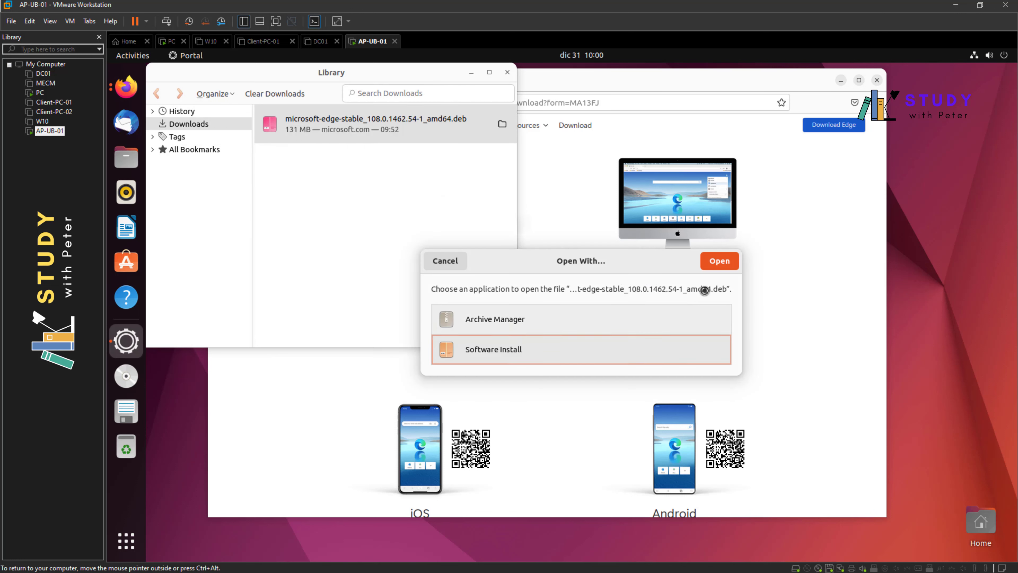
pyautogui.click(724, 260)
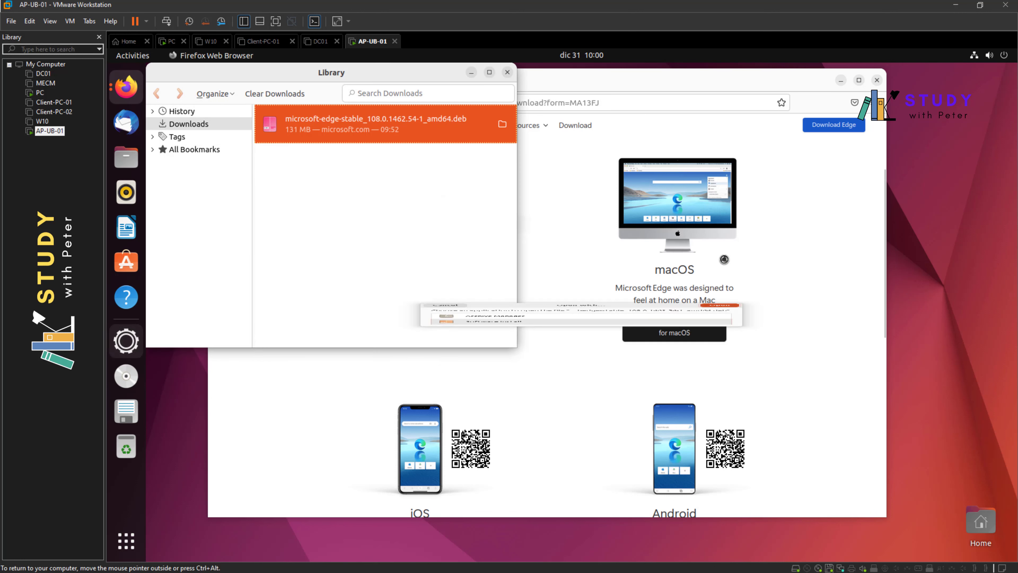
# - Reopen the .deb in Archive Manager and start extracting control.tar.xz into Downloads
pyautogui.doubleClick(379, 132)
pyautogui.doubleClick(502, 323)
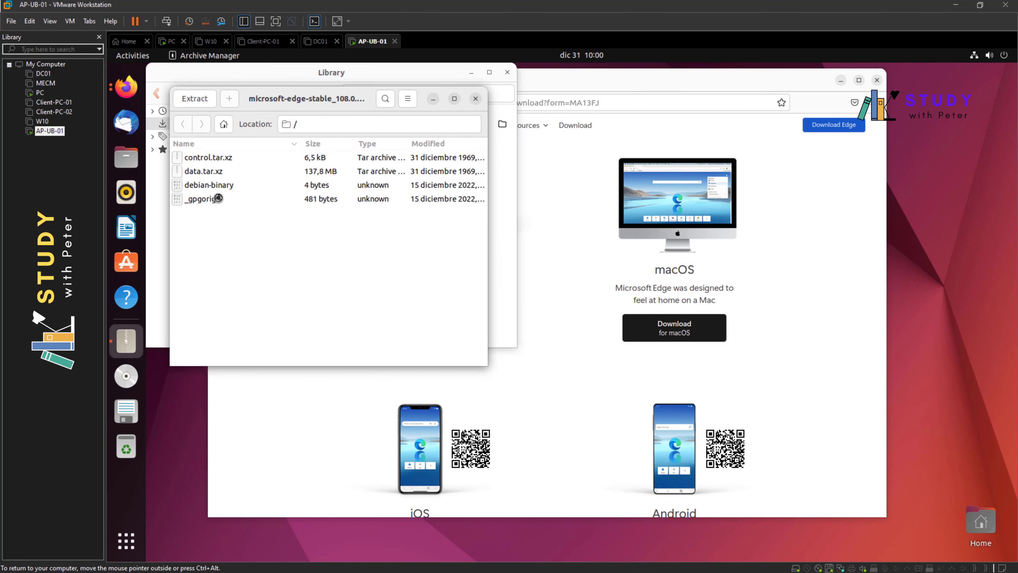
pyautogui.click(228, 174)
pyautogui.rightClick(229, 172)
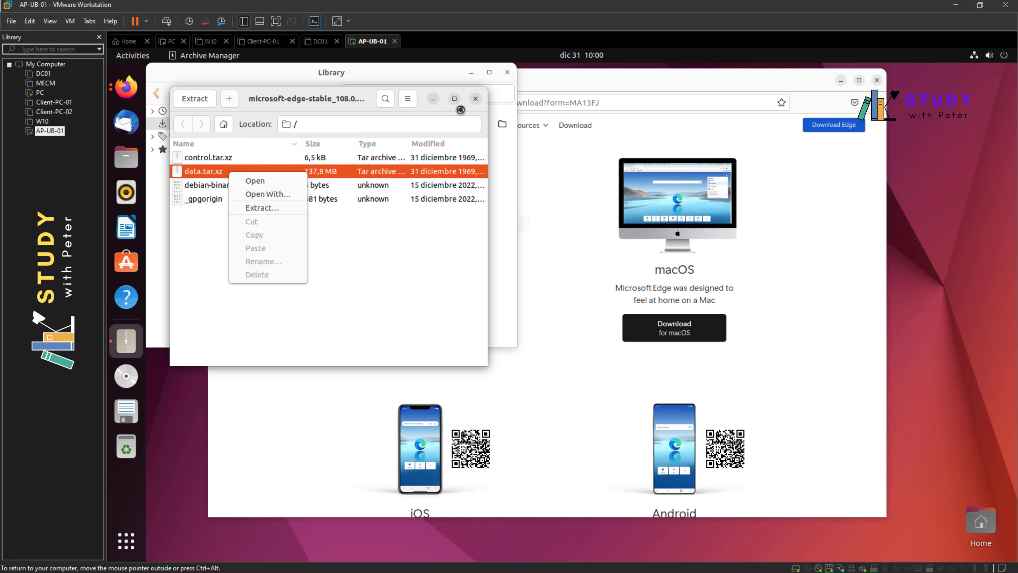
pyautogui.click(478, 97)
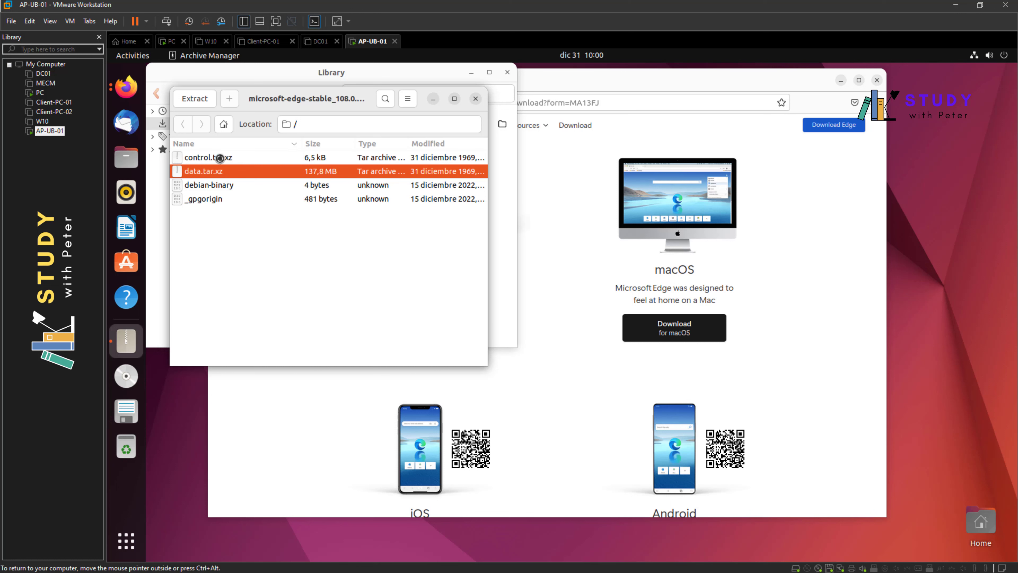
pyautogui.click(210, 158)
pyautogui.click(200, 101)
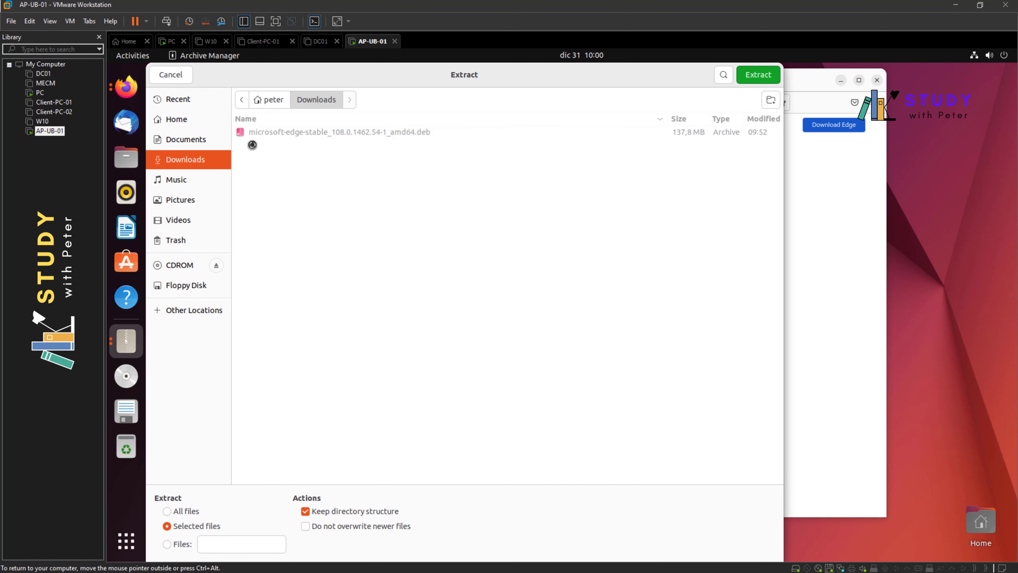
pyautogui.click(194, 180)
pyautogui.click(198, 165)
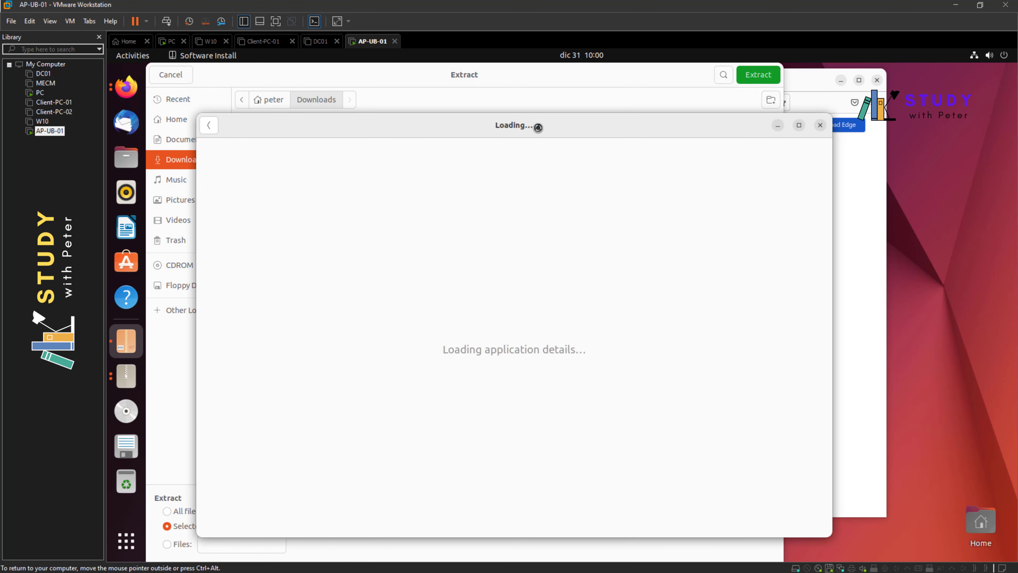
# - Install the microsoft-edge-stable package in Software Install, authorizing with the account password
pyautogui.click(551, 76)
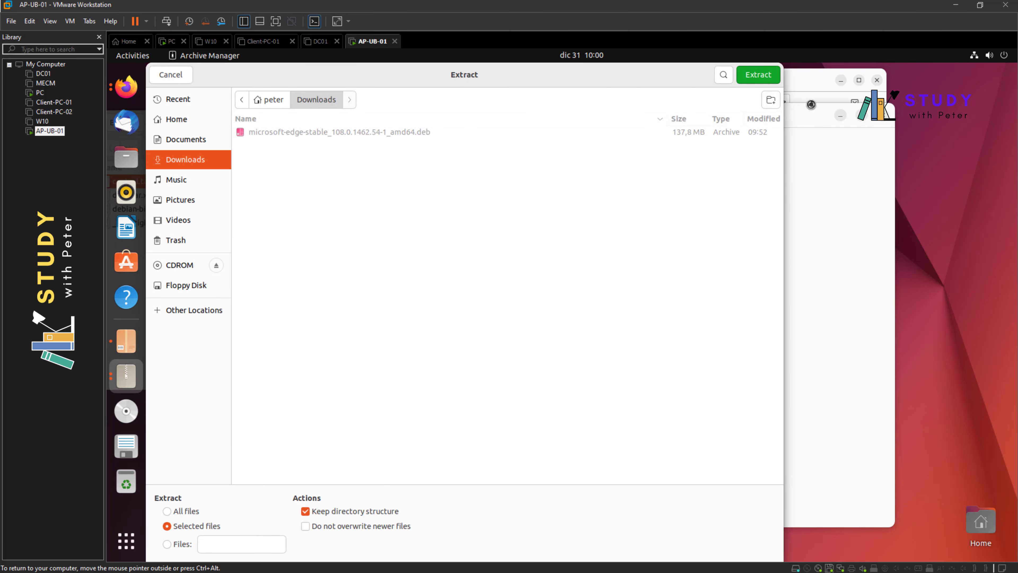
pyautogui.click(810, 120)
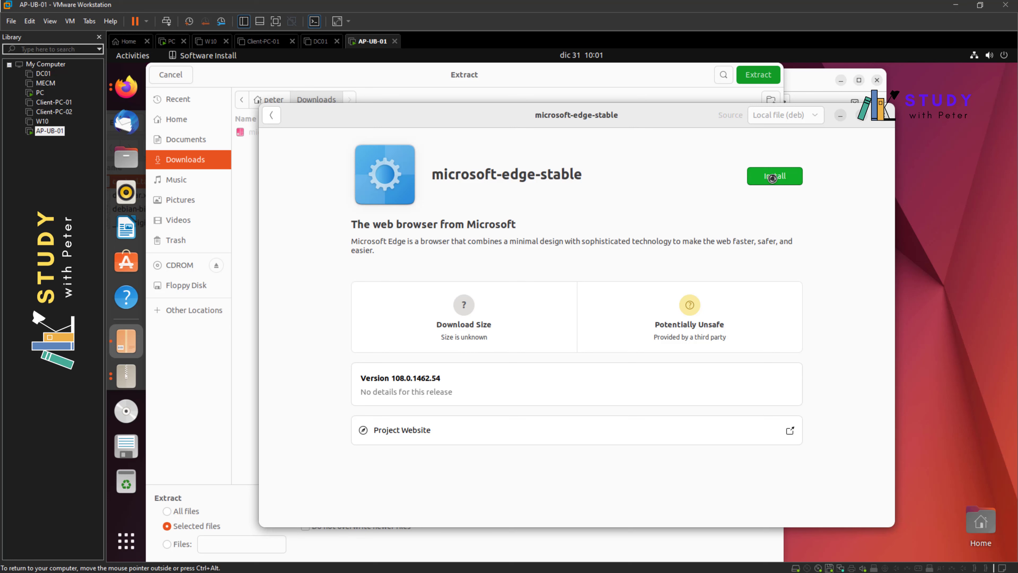
pyautogui.click(773, 178)
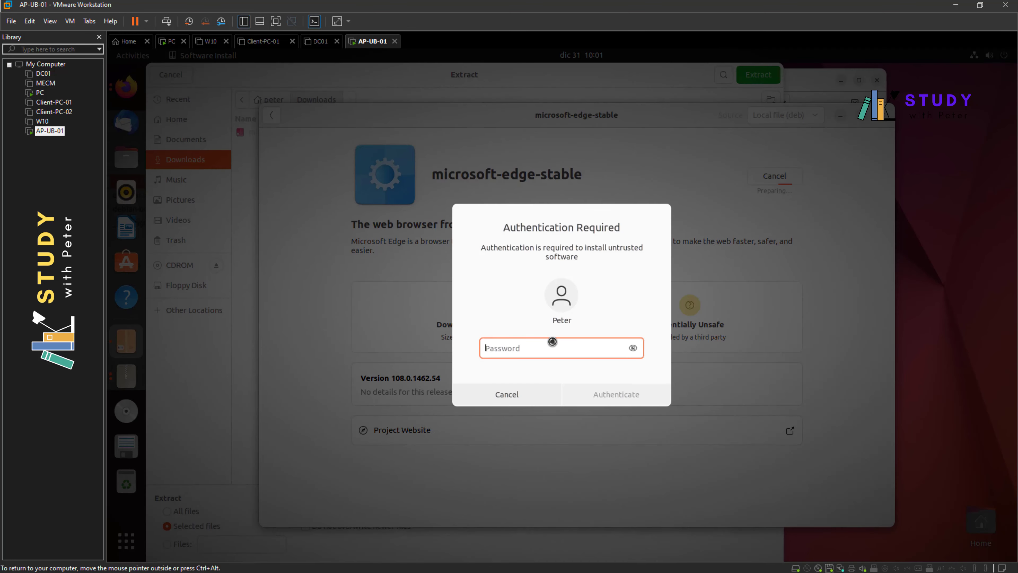
pyautogui.write('****')
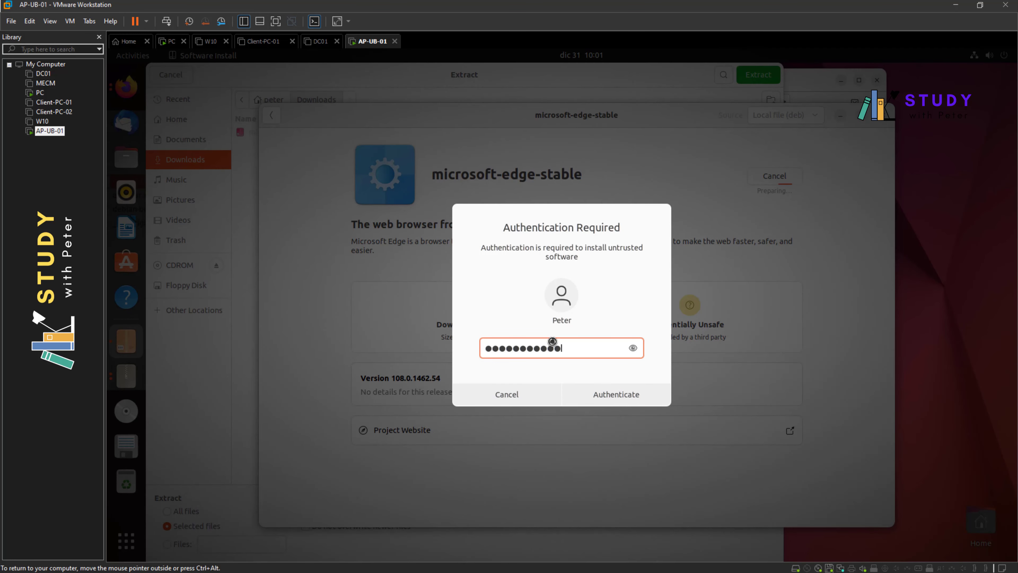
pyautogui.press('Return')
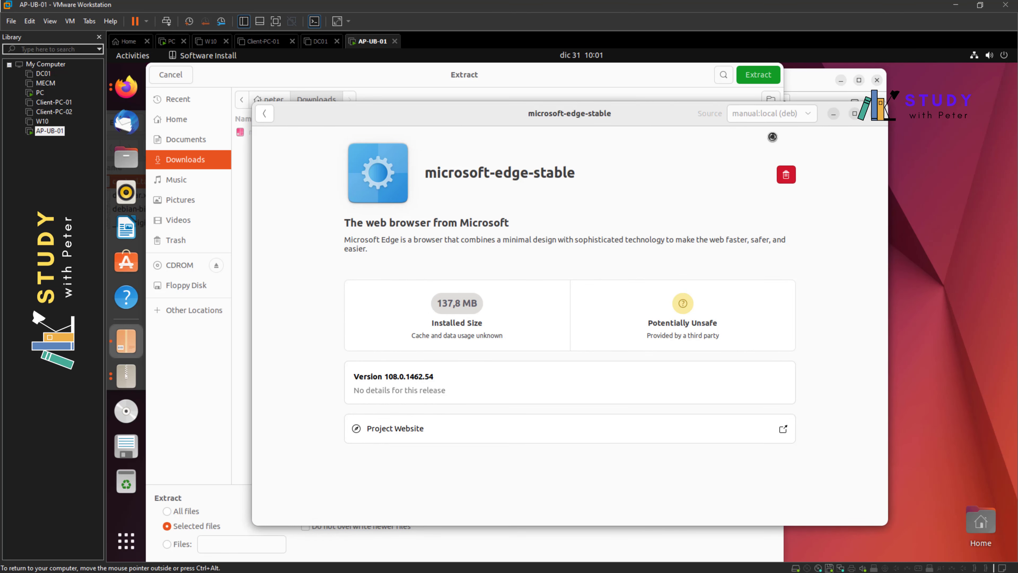
# - Close the Edge package details window and switch to the PC virtual machine
pyautogui.moveTo(661, 119); pyautogui.dragTo(646, 215)
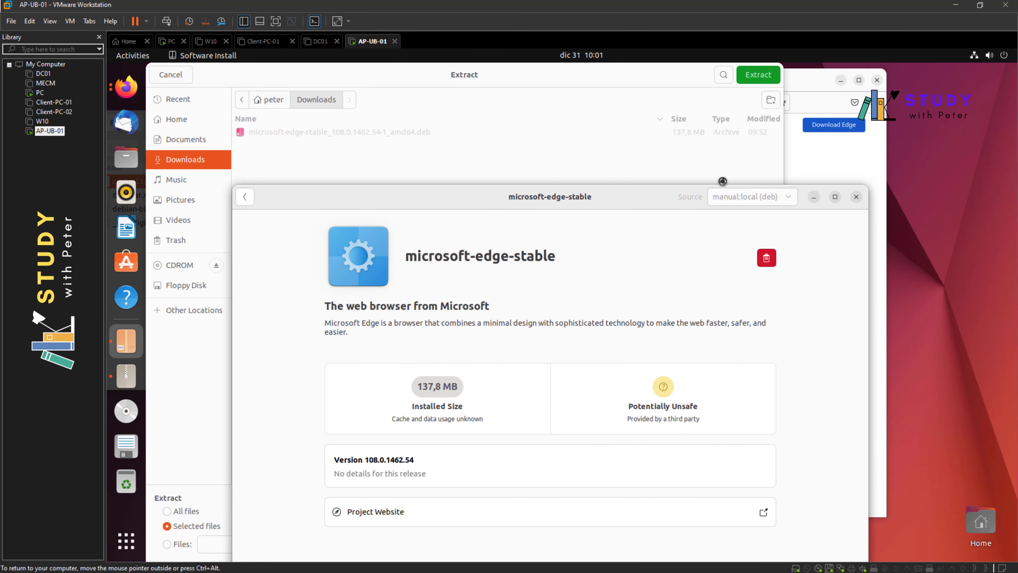
pyautogui.click(789, 80)
pyautogui.moveTo(789, 80); pyautogui.dragTo(797, 113)
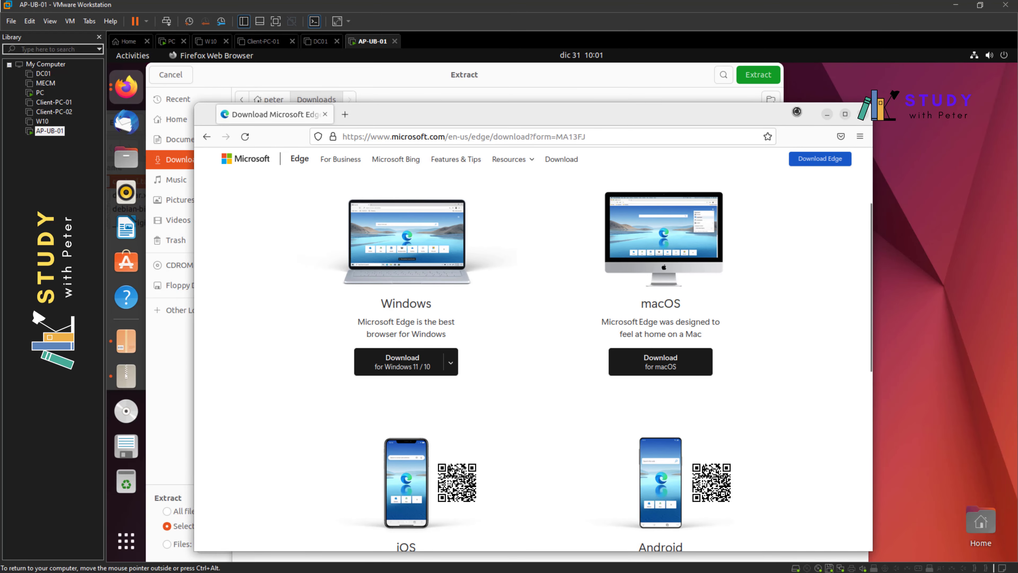
pyautogui.click(839, 162)
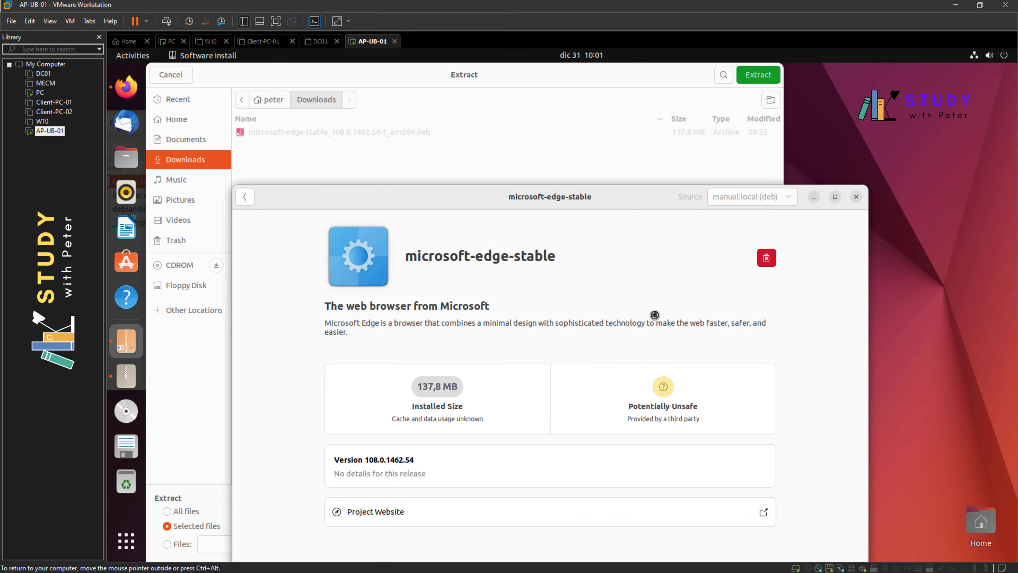
pyautogui.click(856, 197)
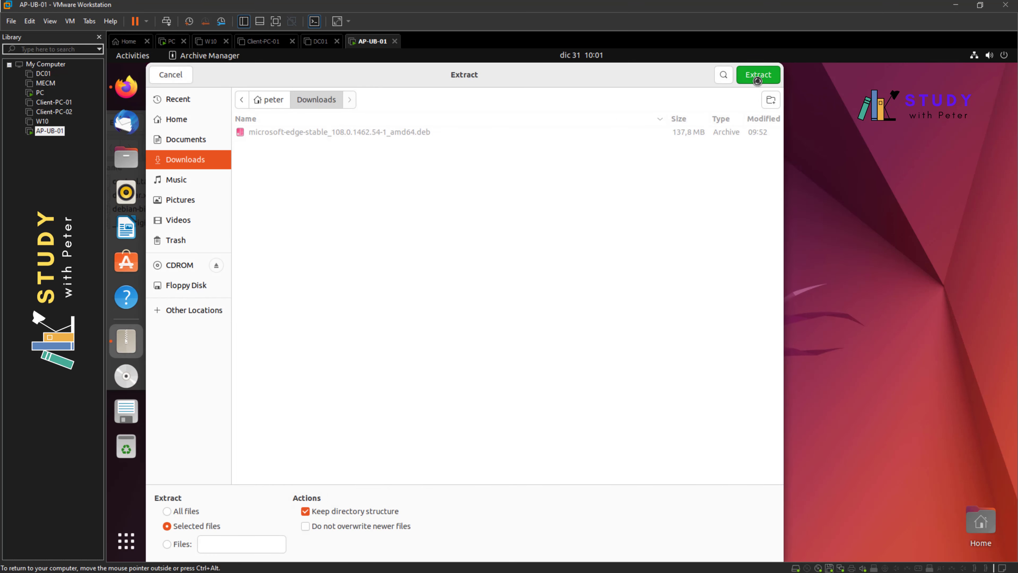
pyautogui.click(39, 92)
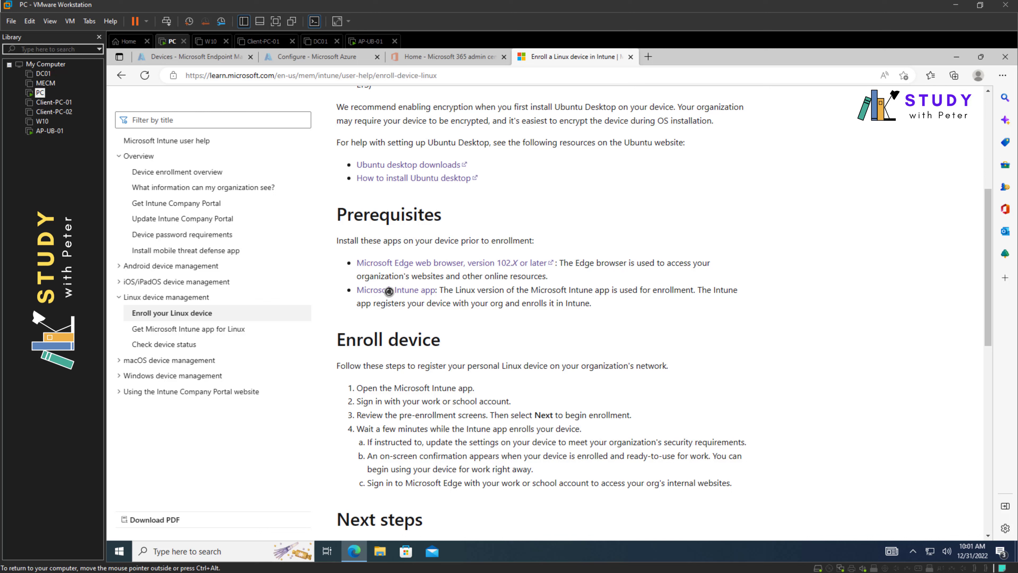
# - Open the Intune app for Linux page in a new tab and copy 'sudo apt install curl gpg'
pyautogui.rightClick(415, 292)
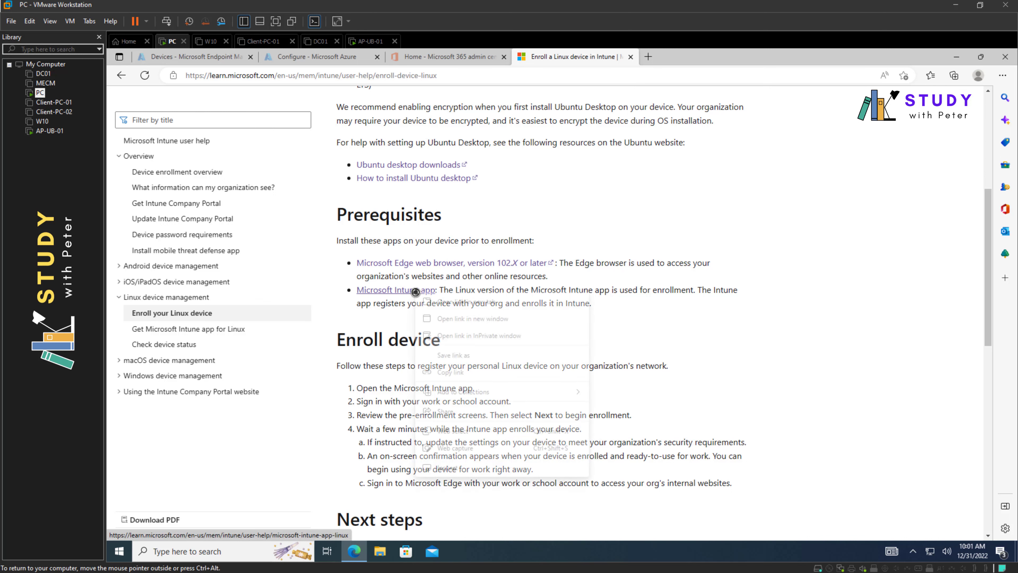
pyautogui.click(439, 302)
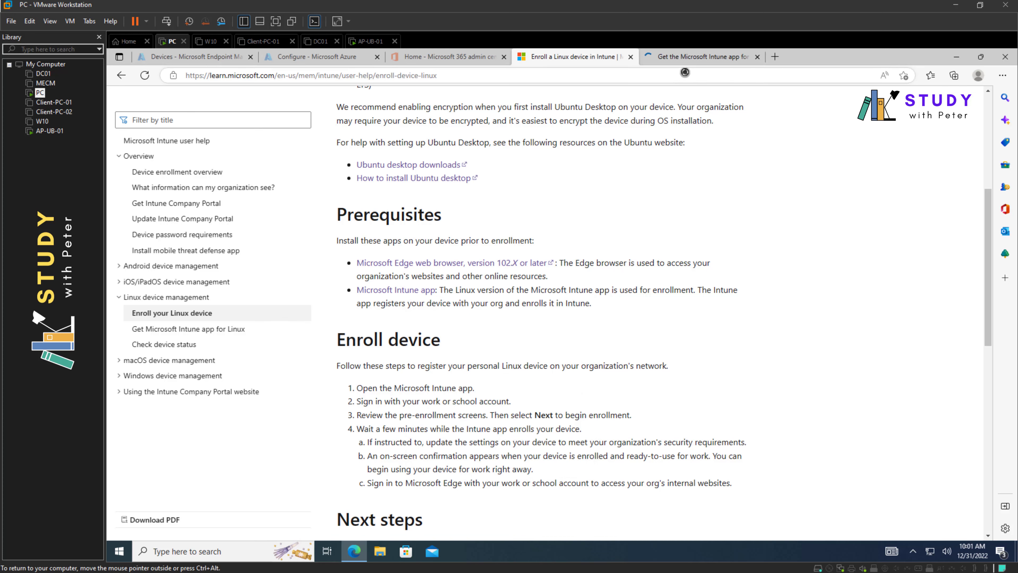
pyautogui.click(682, 56)
pyautogui.scroll(-3, 526, 245)
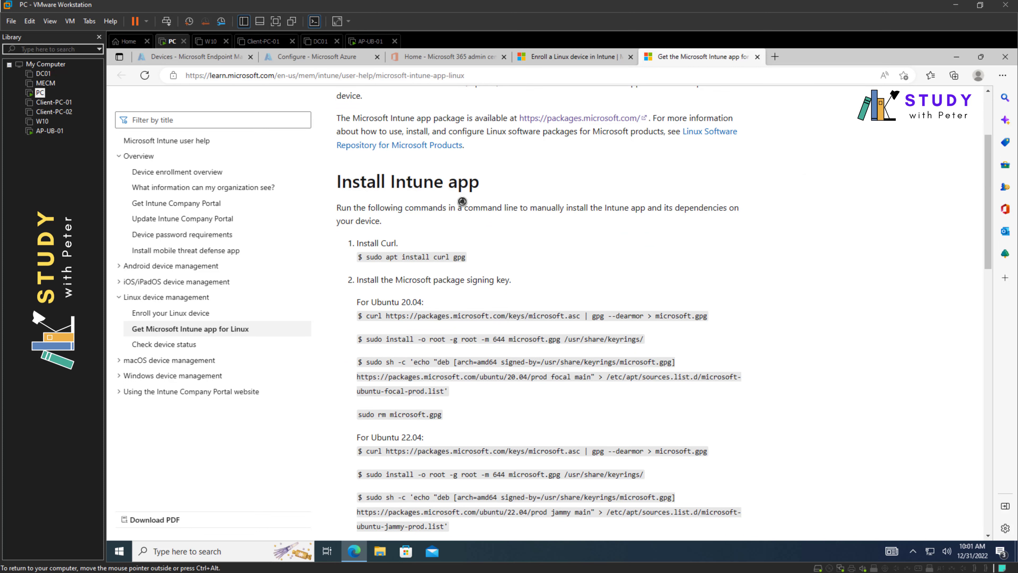
pyautogui.scroll(-2, 462, 202)
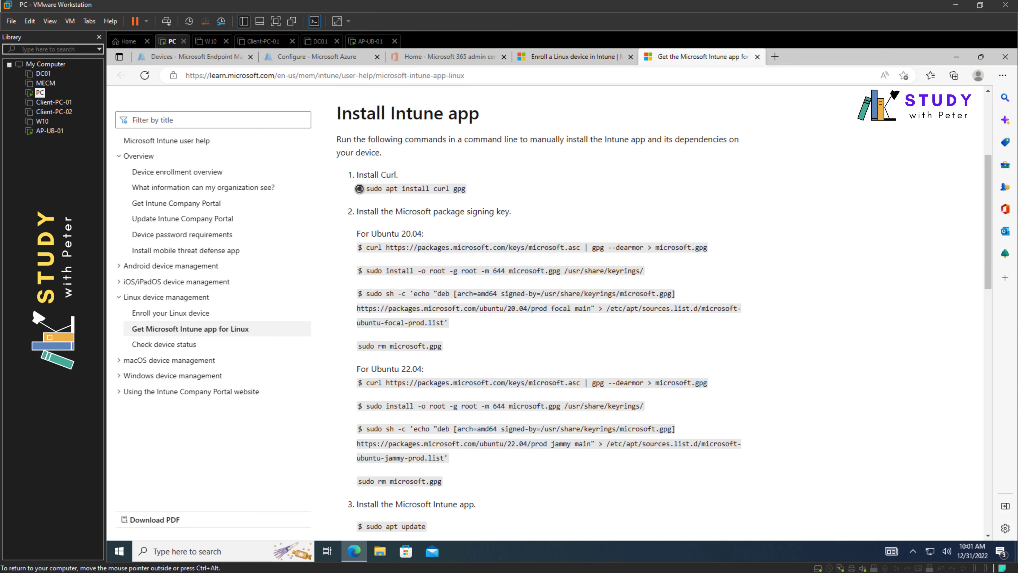
pyautogui.moveTo(360, 188); pyautogui.dragTo(463, 189)
pyautogui.click(365, 188)
pyautogui.click(368, 189)
pyautogui.rightClick(463, 189)
pyautogui.click(477, 198)
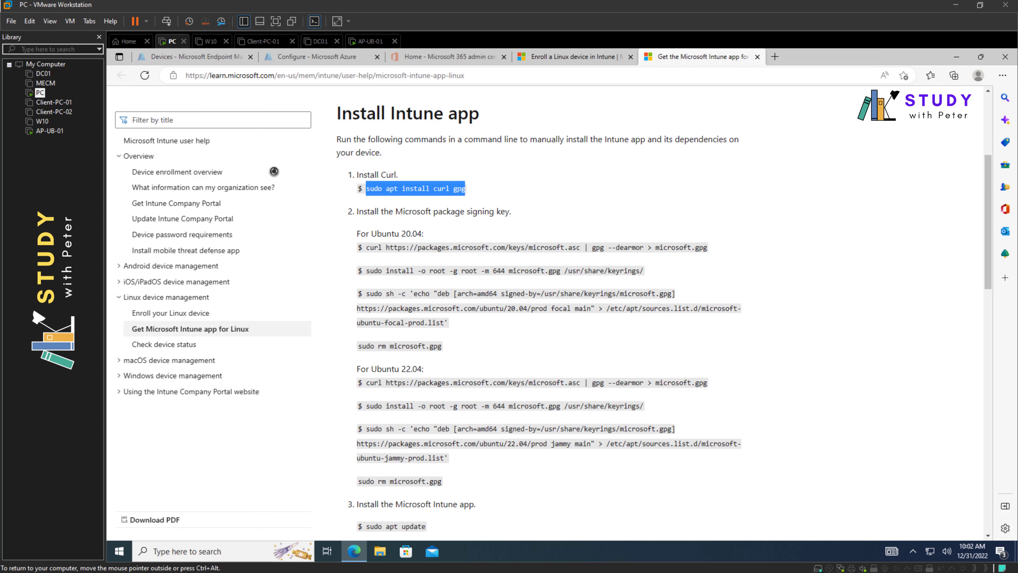
# - On AP-UB-01, cancel the extraction and close Archive Manager and the Firefox downloads library
pyautogui.click(56, 131)
pyautogui.doubleClick(55, 131)
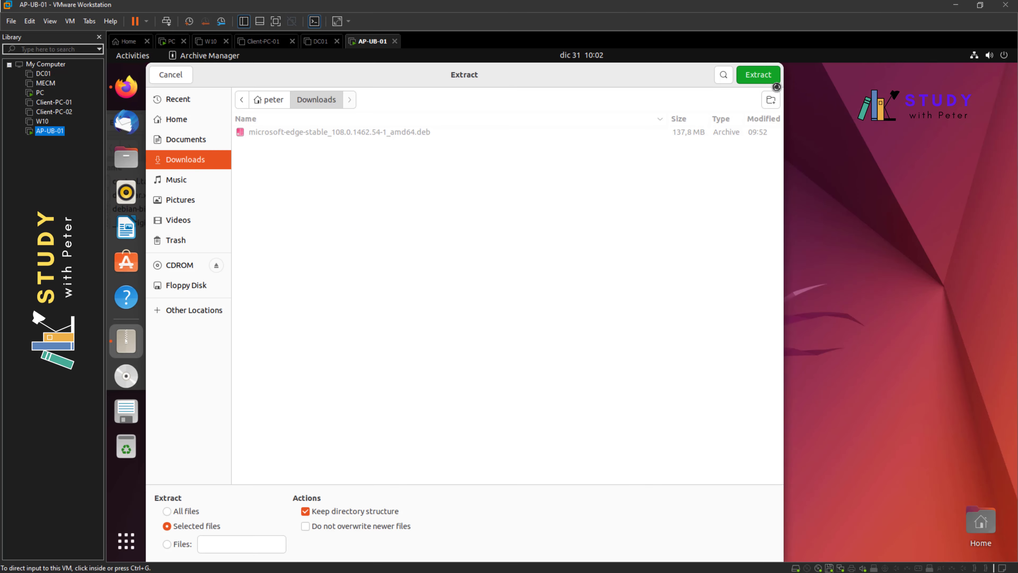
pyautogui.click(168, 76)
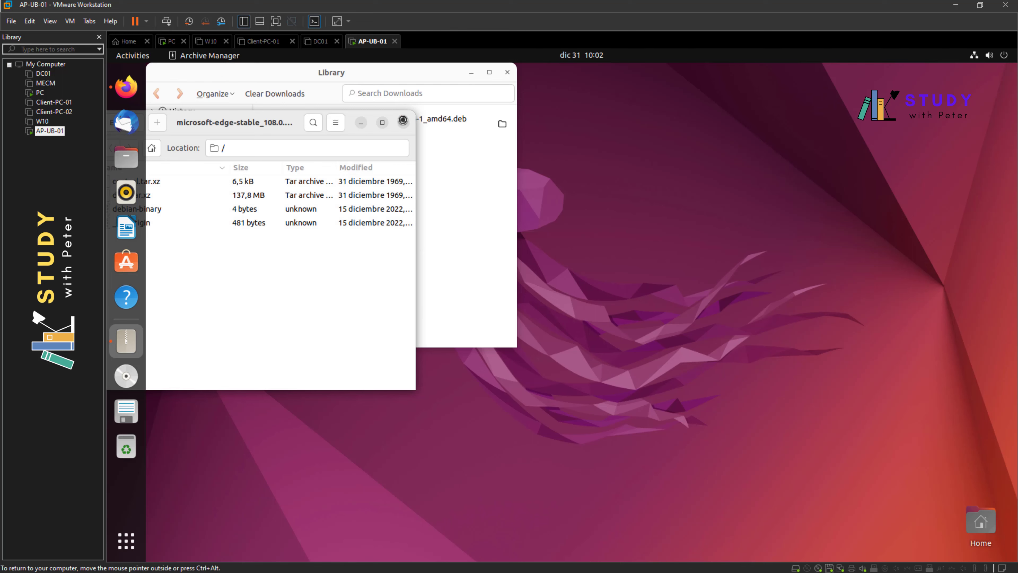
pyautogui.click(403, 117)
pyautogui.click(507, 72)
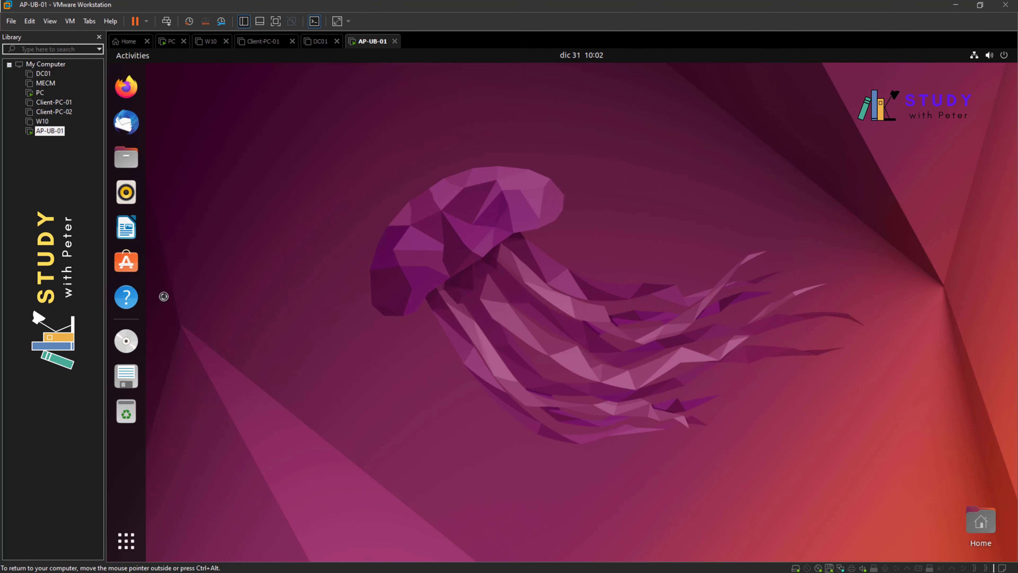
# - Launch Terminal from Show Applications and maximize it
pyautogui.click(128, 539)
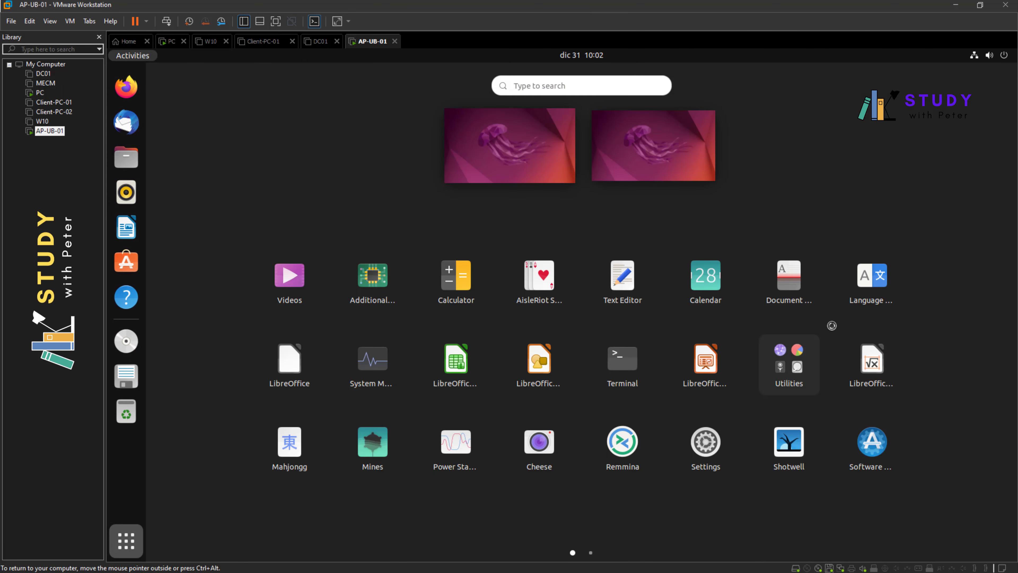
pyautogui.click(626, 358)
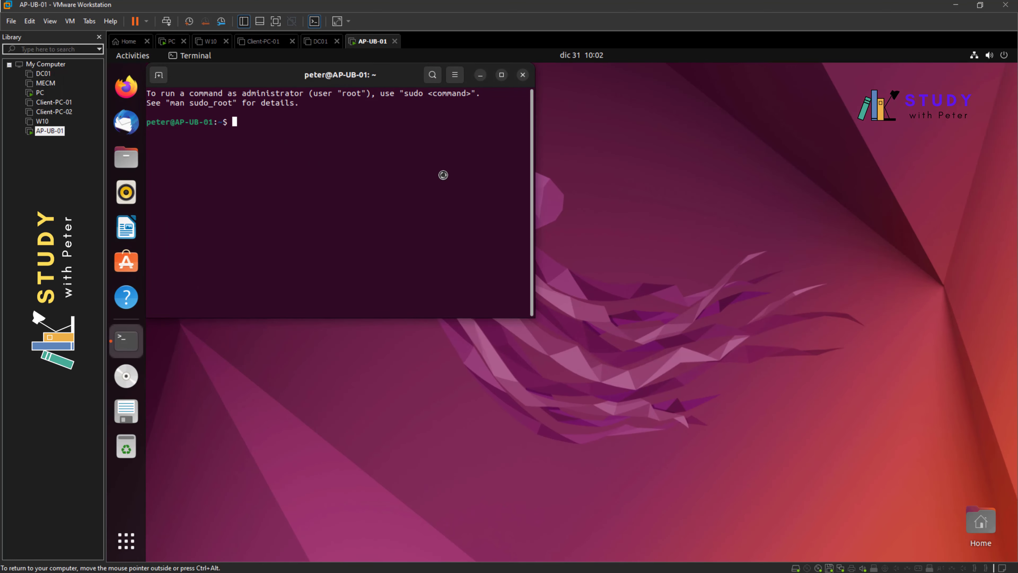
pyautogui.moveTo(390, 79); pyautogui.dragTo(639, 143)
pyautogui.click(673, 140)
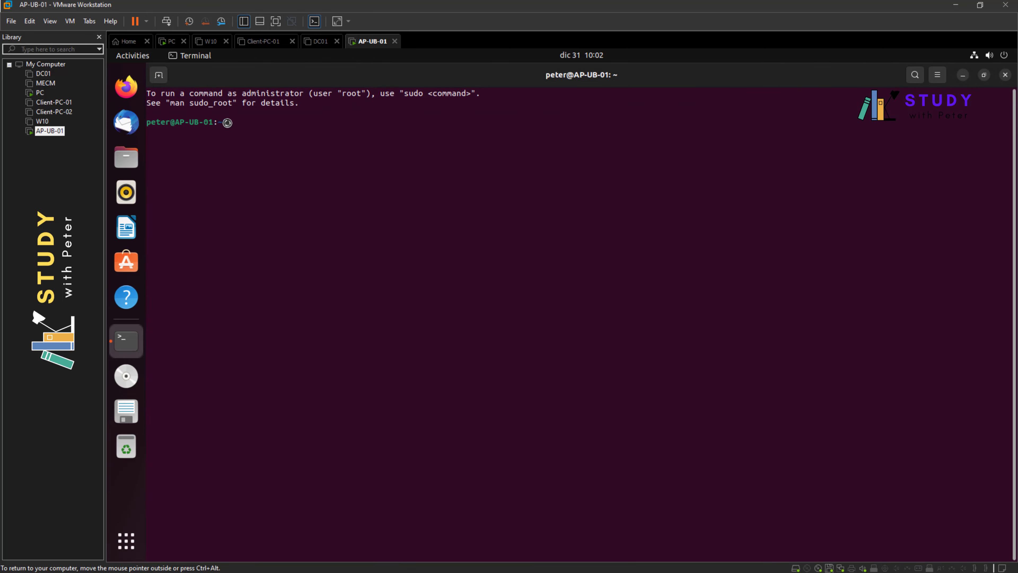
# - Paste and run 'sudo apt install curl gpg', authorizing and confirming the install
pyautogui.rightClick(295, 129)
pyautogui.click(321, 164)
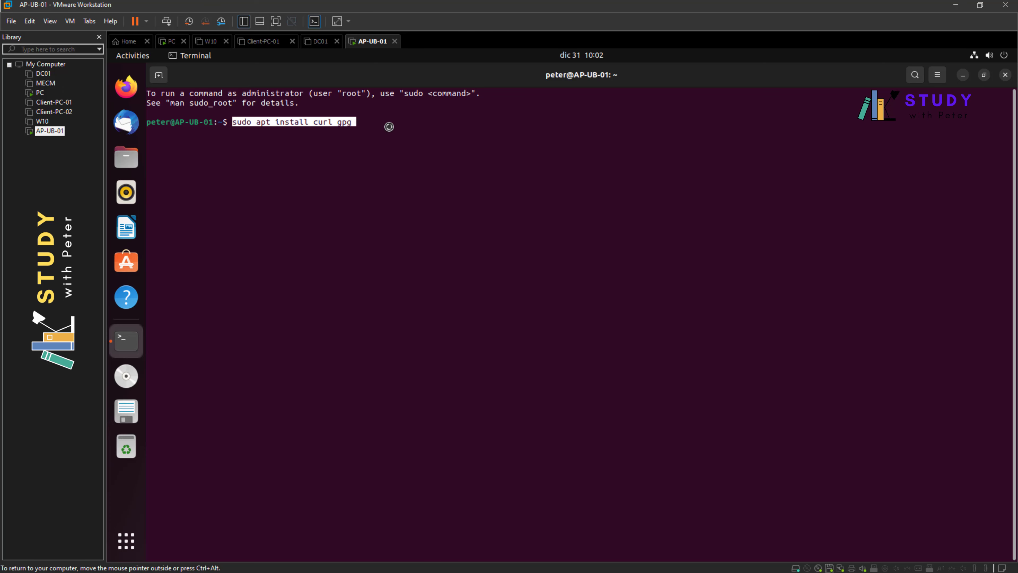
pyautogui.press('Return')
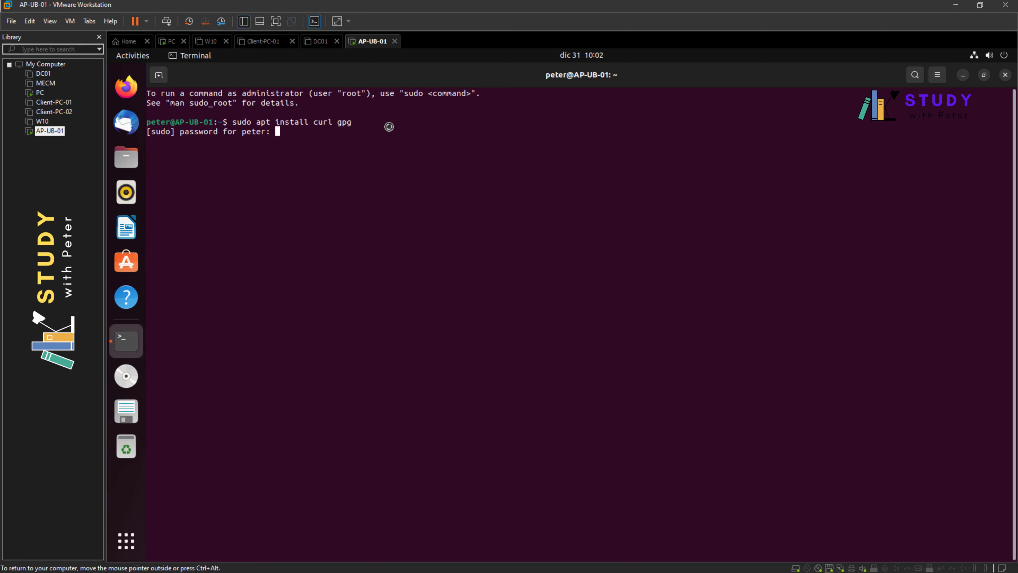
pyautogui.press('Return')
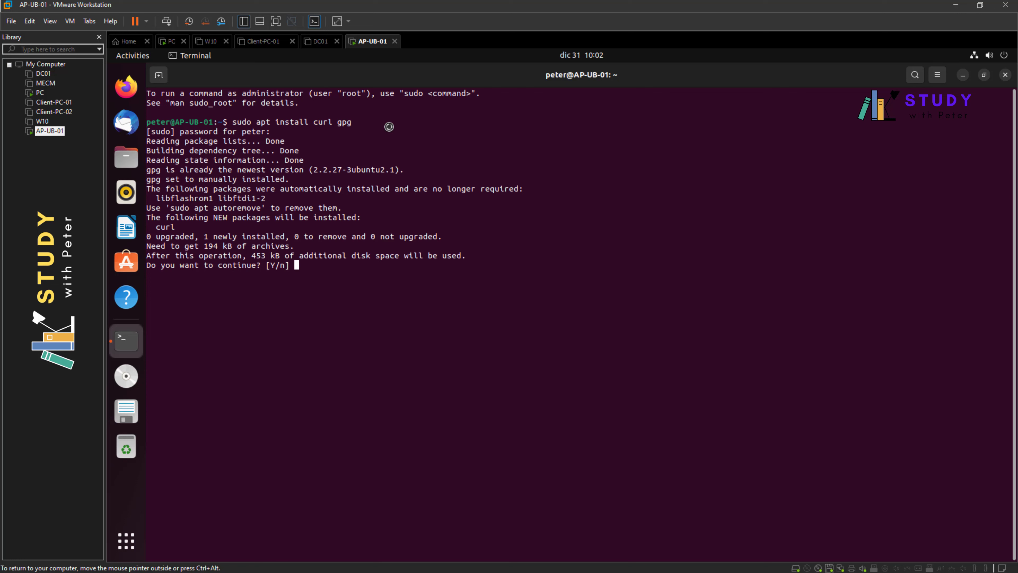
pyautogui.press('Return')
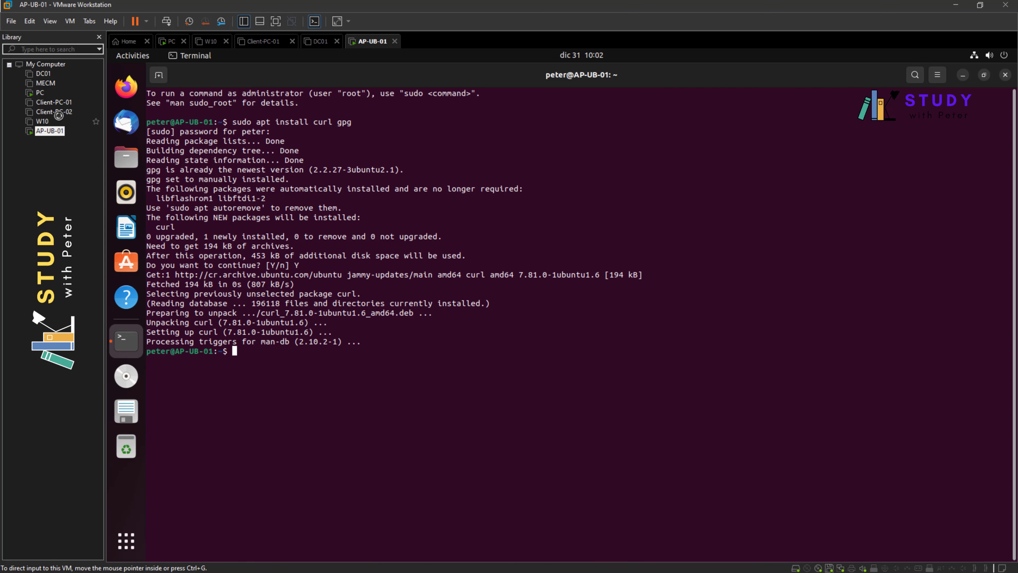
pyautogui.click(40, 93)
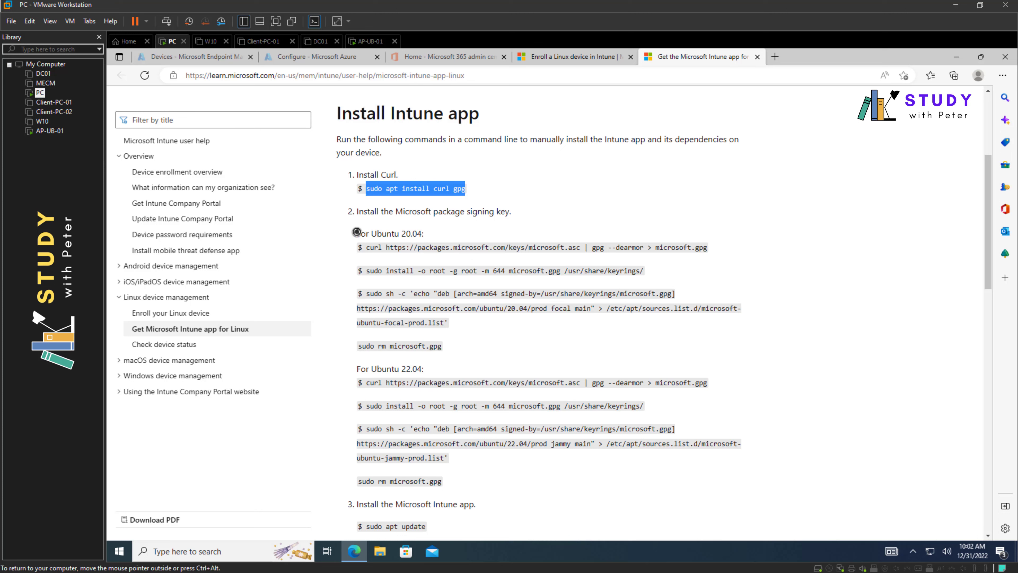
# - Confirm on the Enroll a Linux device page that Ubuntu Desktop 22.04 is supported
pyautogui.moveTo(360, 234); pyautogui.dragTo(423, 235)
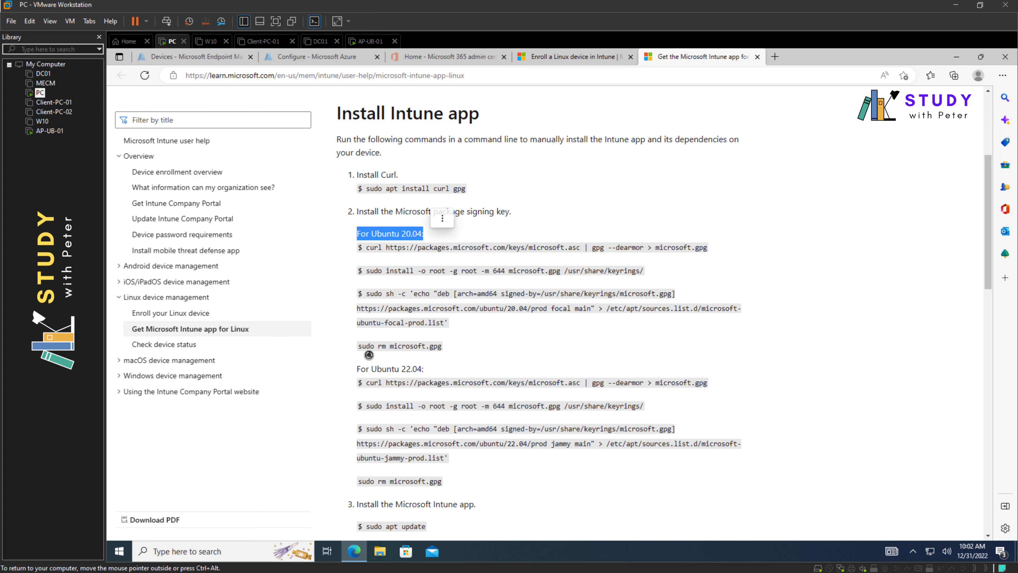
pyautogui.moveTo(358, 368); pyautogui.dragTo(427, 369)
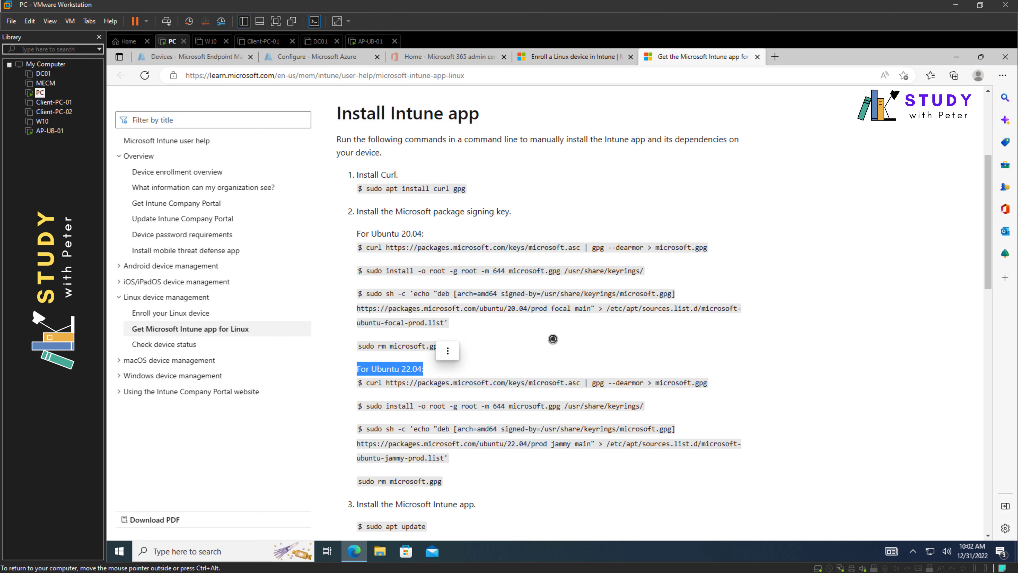
pyautogui.scroll(-2, 556, 339)
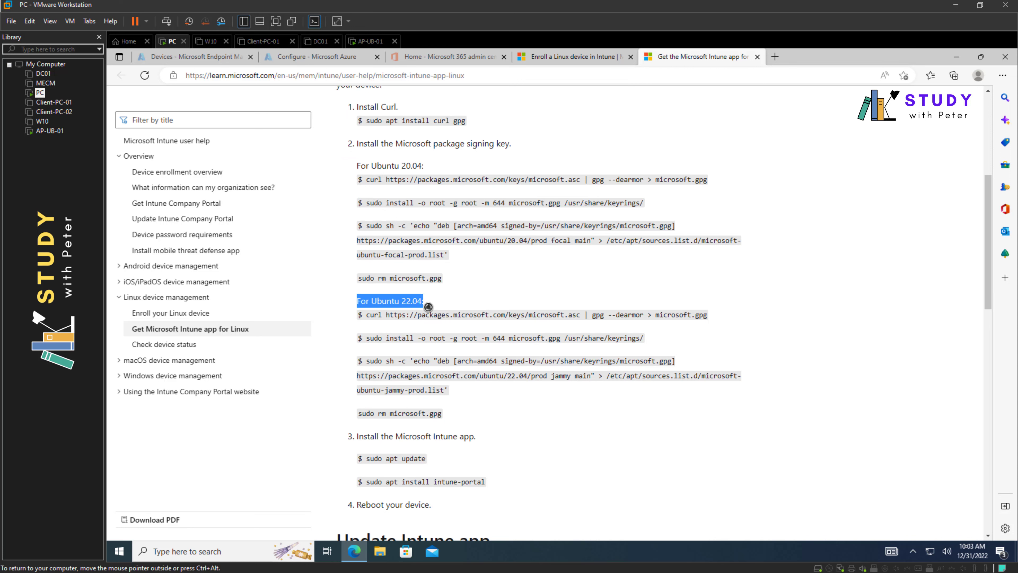
pyautogui.click(44, 131)
pyautogui.click(40, 120)
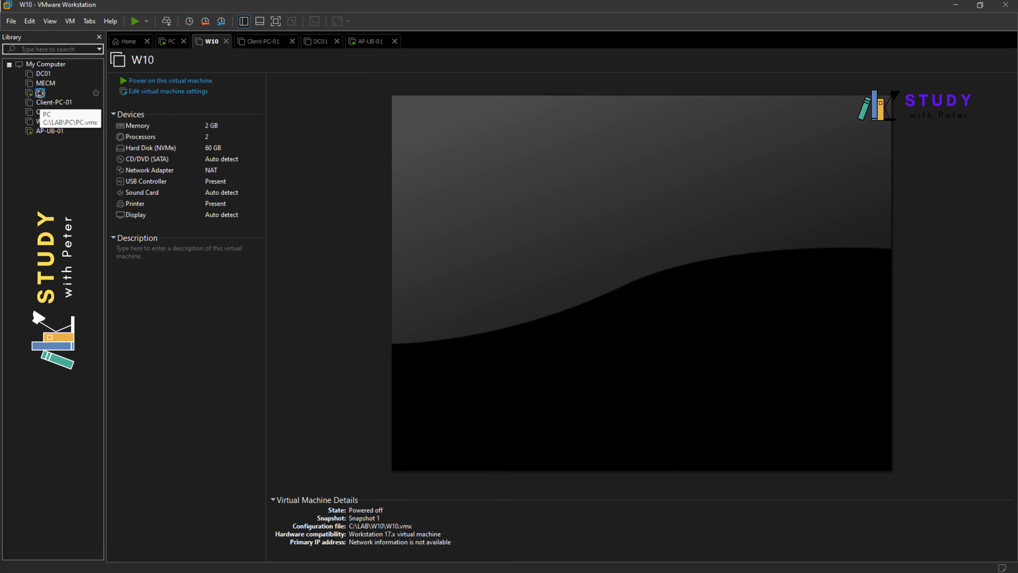
pyautogui.click(40, 92)
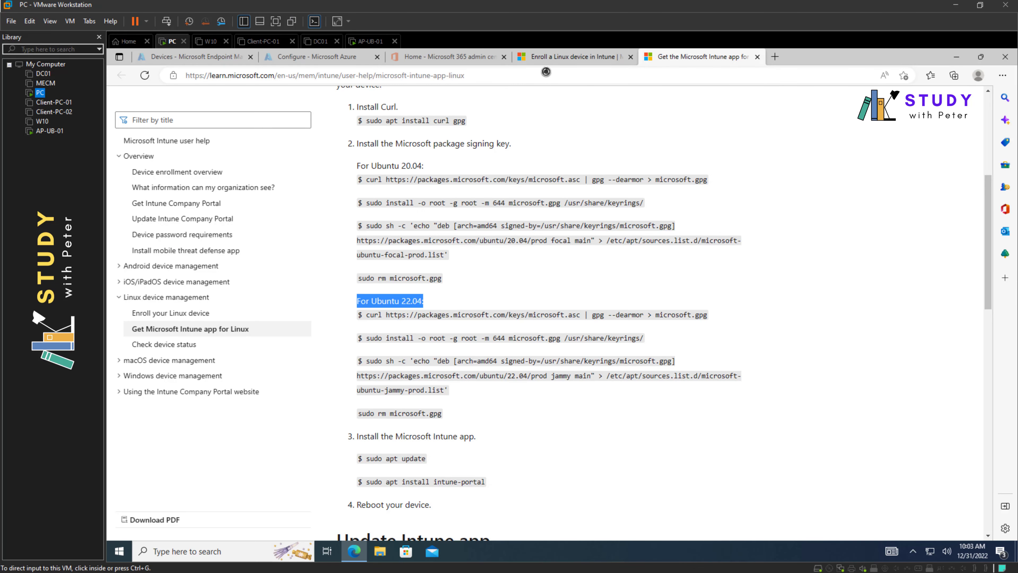
pyautogui.click(555, 56)
pyautogui.scroll(3, 534, 85)
pyautogui.moveTo(508, 145); pyautogui.dragTo(346, 145)
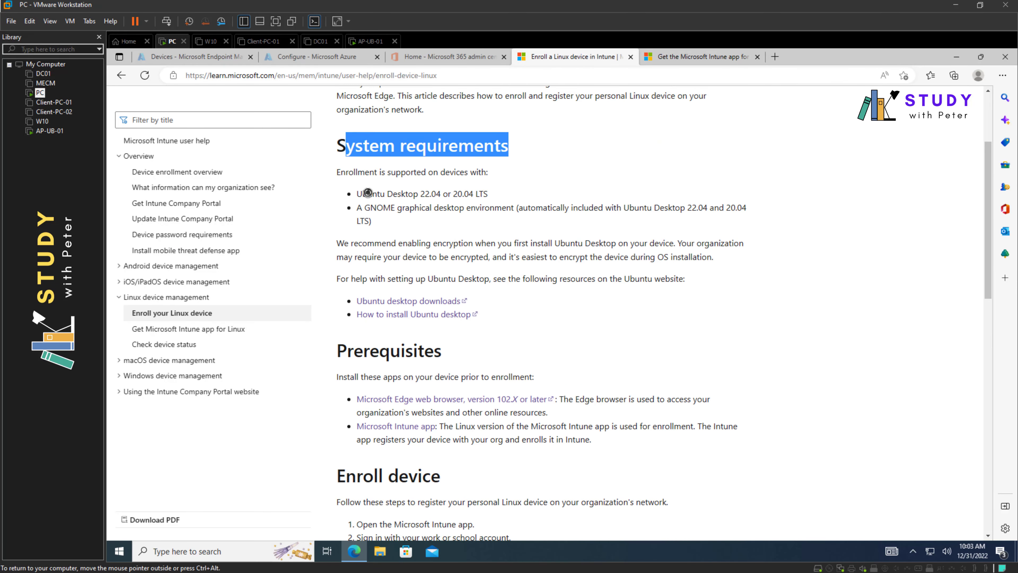
pyautogui.moveTo(353, 194); pyautogui.dragTo(437, 193)
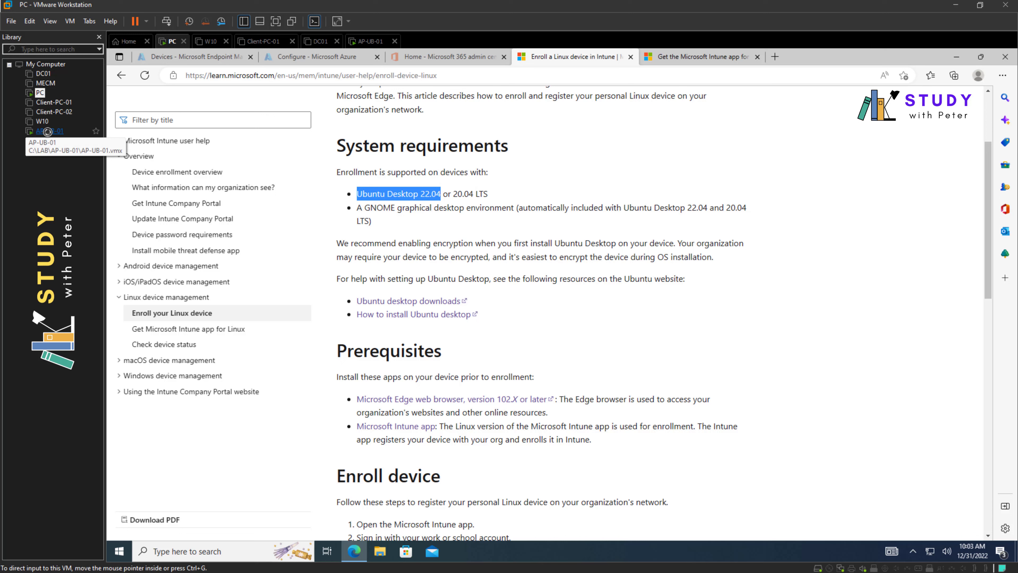
# - Select the Ubuntu 22.04 curl key-download command in the Intune install instructions, returning to the Ubuntu terminal
pyautogui.click(47, 132)
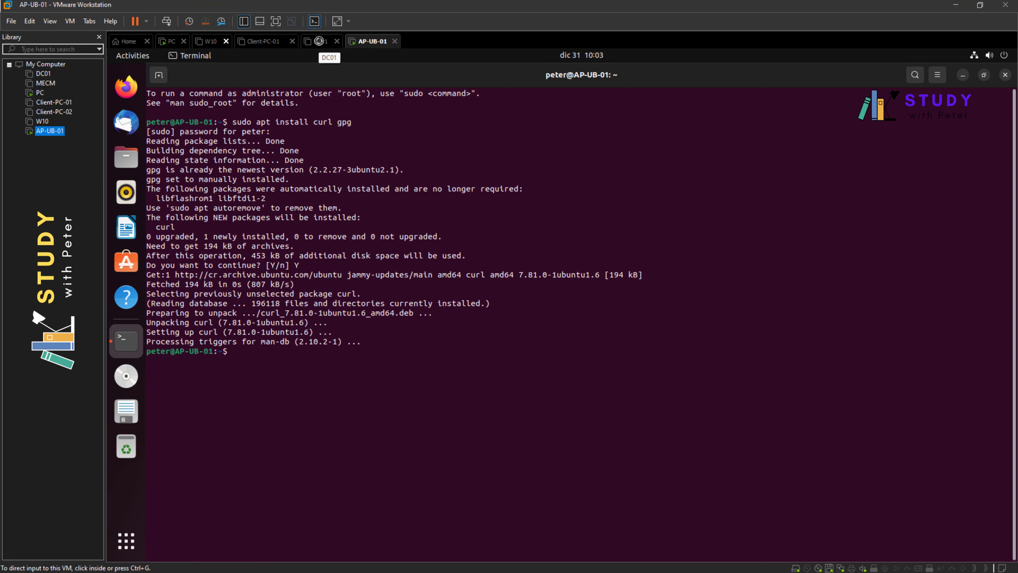
pyautogui.click(39, 92)
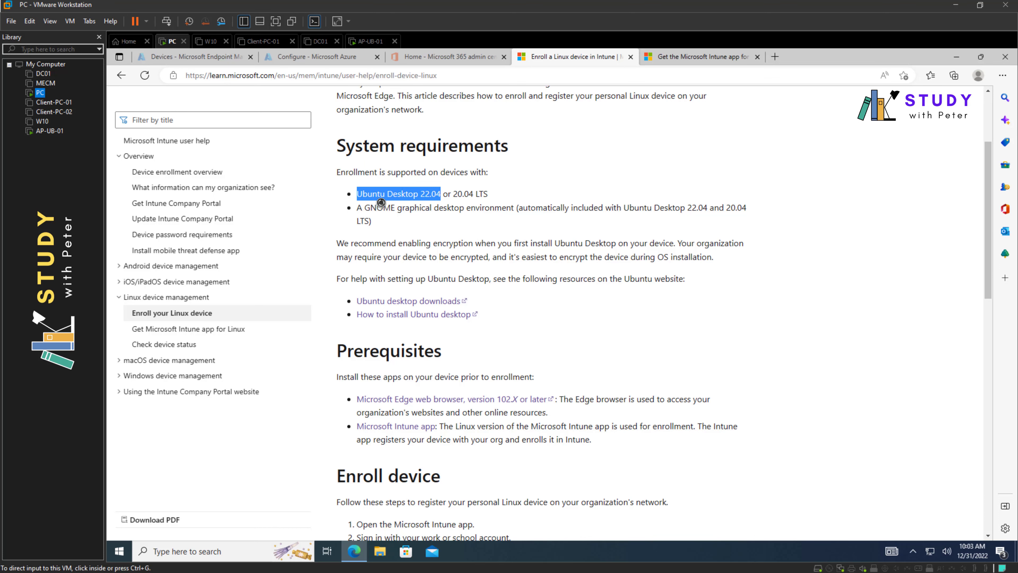
pyautogui.click(57, 133)
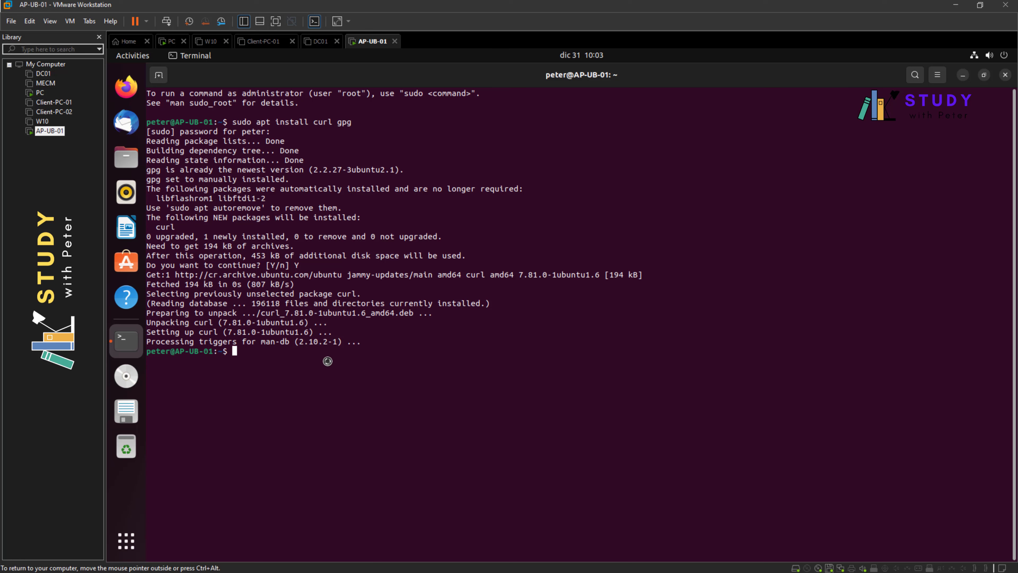
pyautogui.click(40, 92)
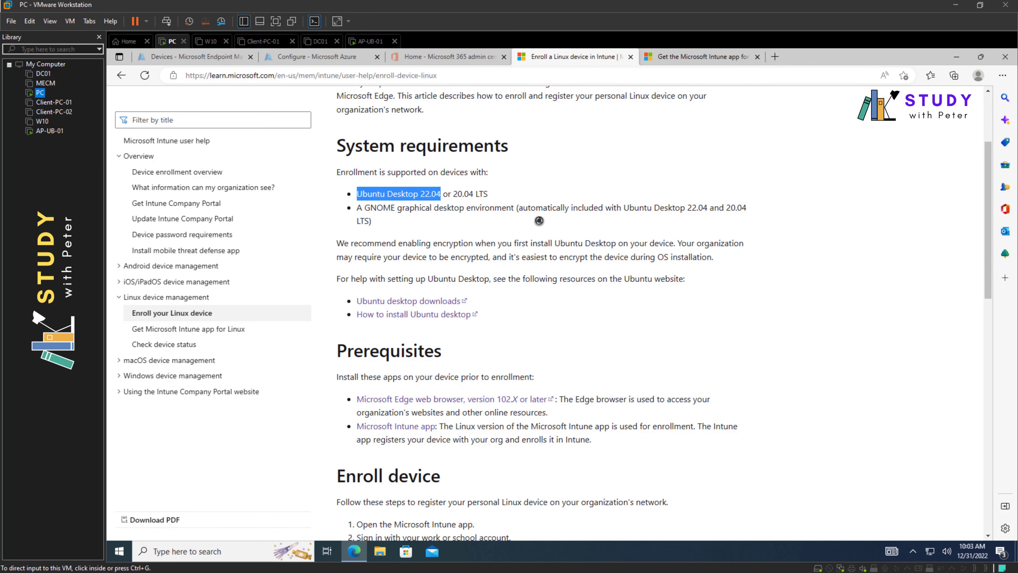
pyautogui.click(680, 56)
pyautogui.scroll(-1, 436, 265)
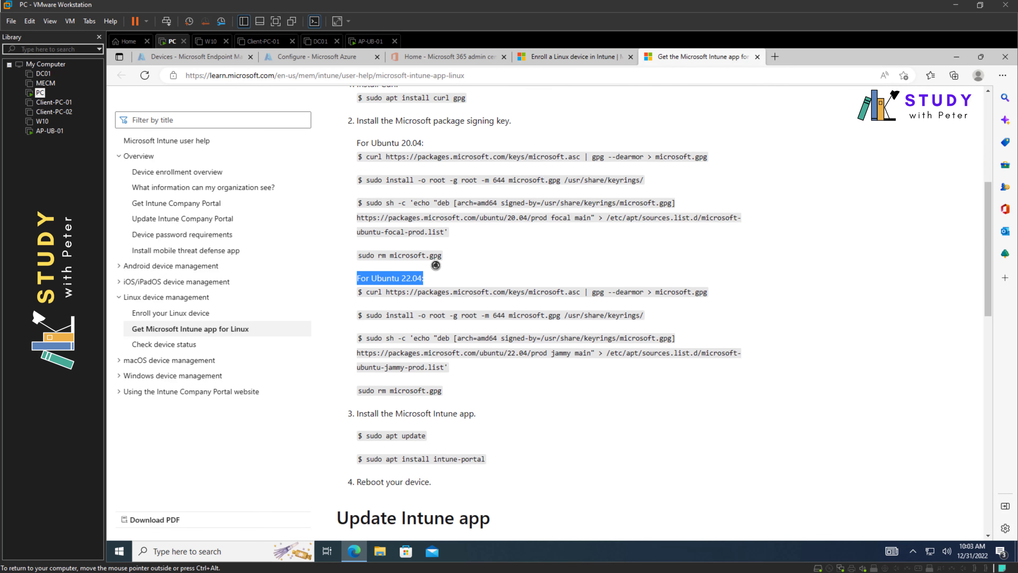
pyautogui.scroll(-1, 435, 265)
pyautogui.moveTo(366, 246); pyautogui.dragTo(707, 246)
pyautogui.hotkey('ctrl', 'c')
pyautogui.click(46, 131)
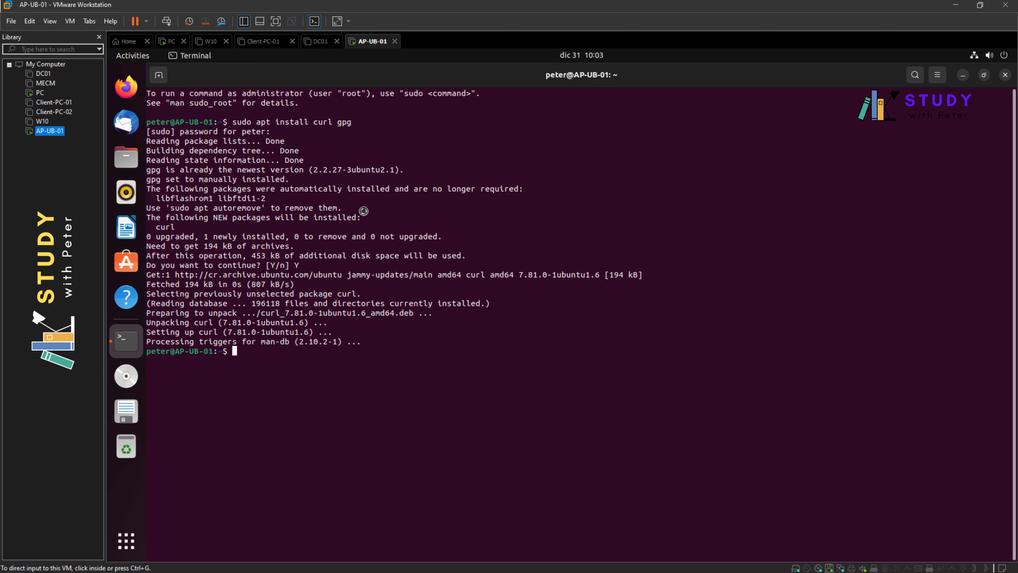
# - Paste and run the curl | gpg command to download Microsoft's signing key
pyautogui.rightClick(392, 379)
pyautogui.click(429, 415)
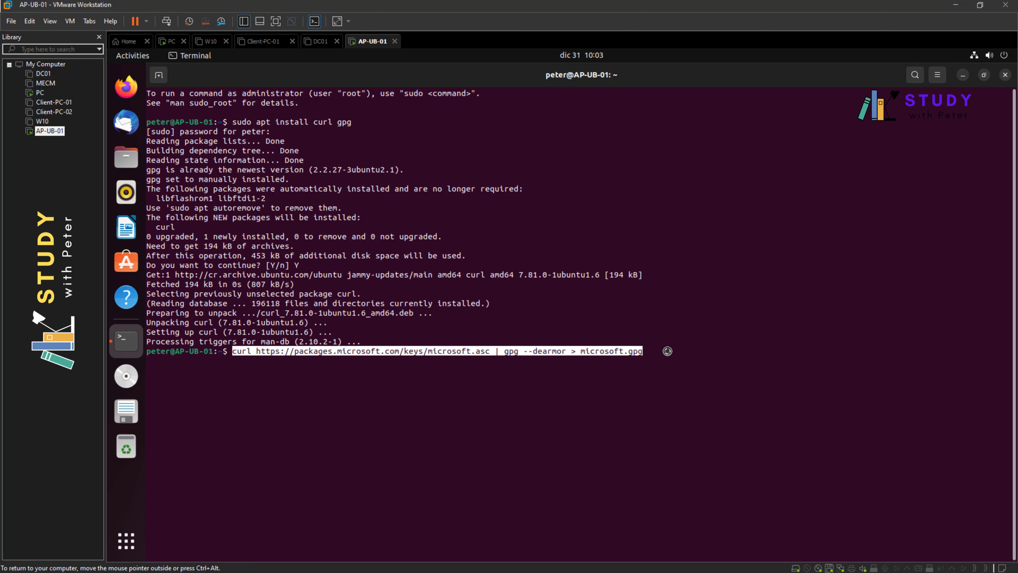
pyautogui.press('Return')
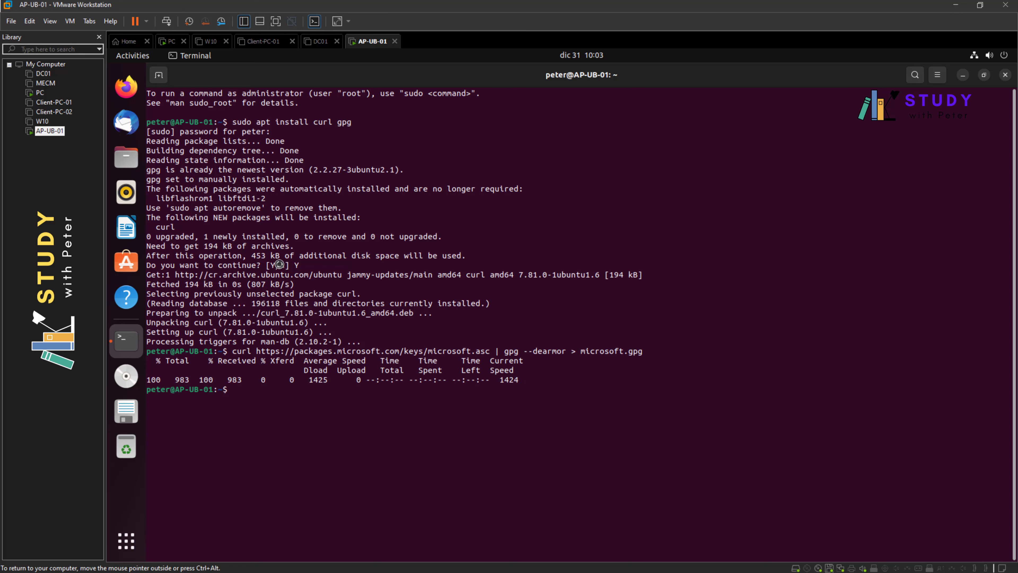
# - Copy the Ubuntu 22.04 sudo install line and run it to place microsoft.gpg in /usr/share/keyrings
pyautogui.click(39, 92)
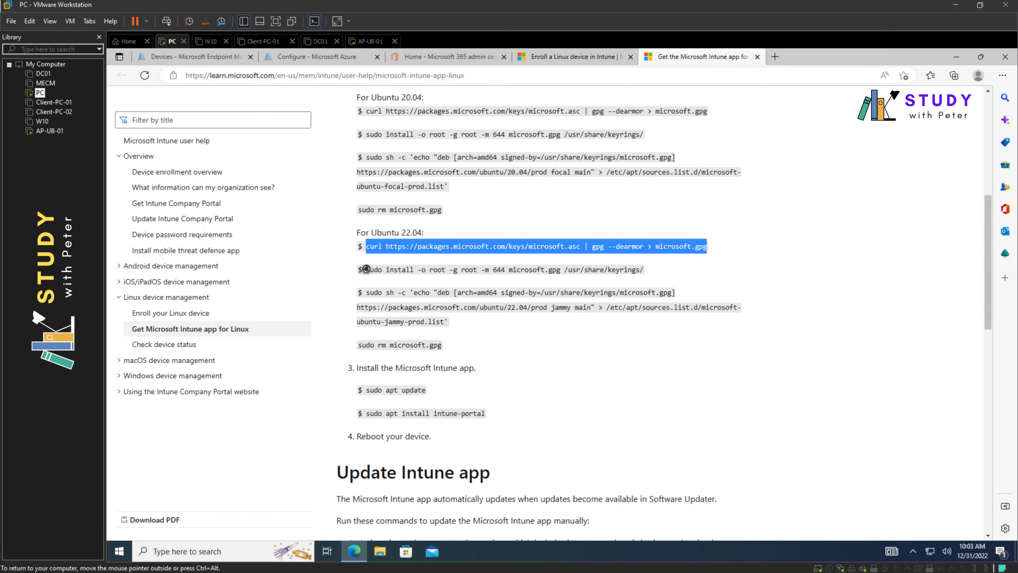
pyautogui.moveTo(366, 270); pyautogui.dragTo(642, 269)
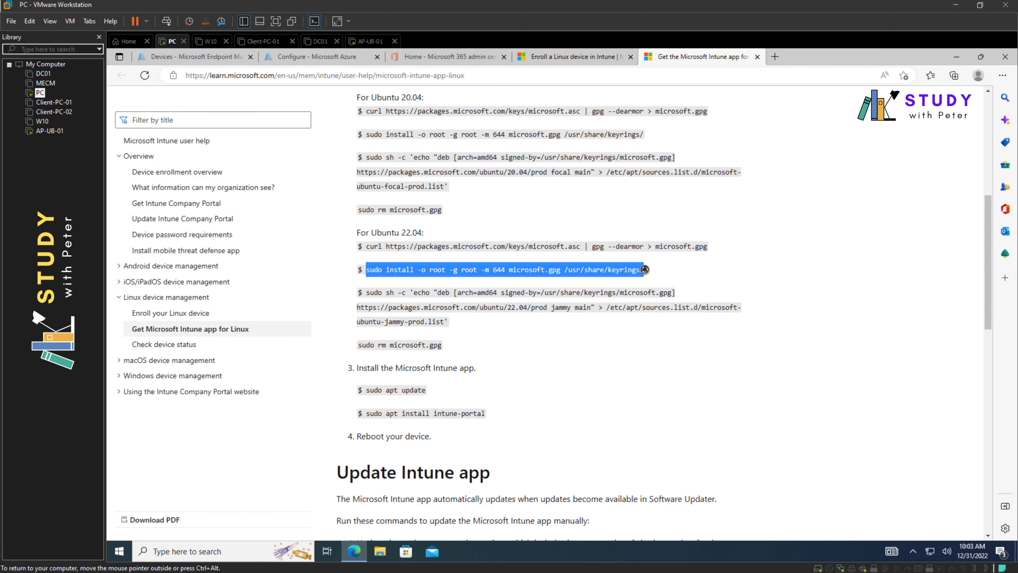
pyautogui.rightClick(643, 270)
pyautogui.click(661, 279)
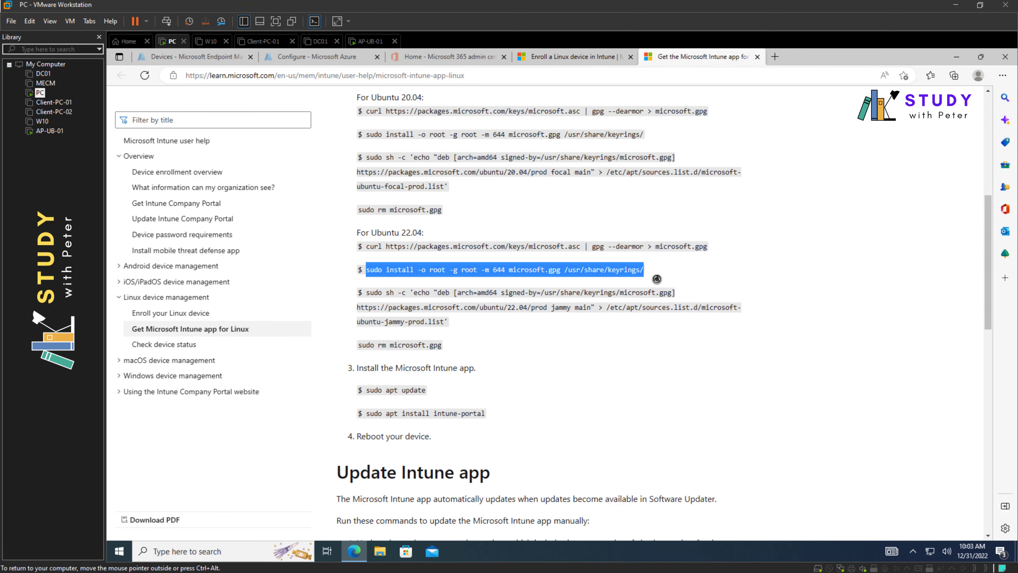
pyautogui.click(49, 131)
pyautogui.rightClick(344, 408)
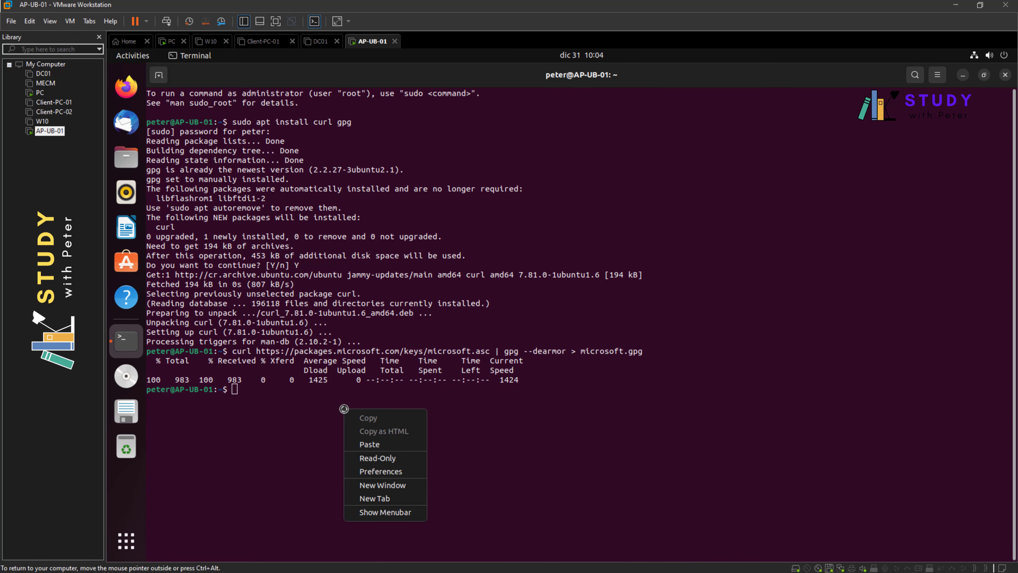
pyautogui.click(369, 444)
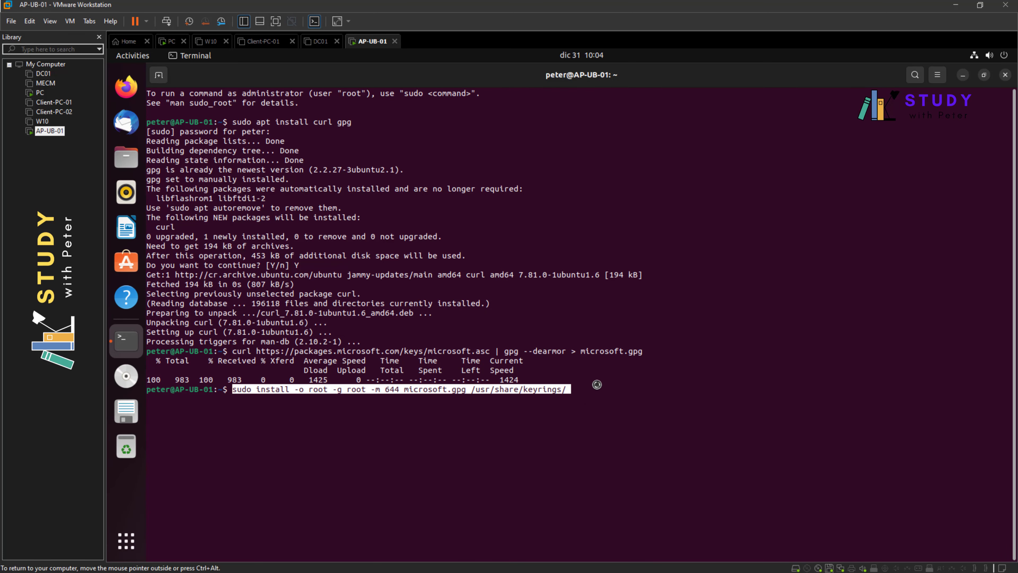
pyautogui.press('Return')
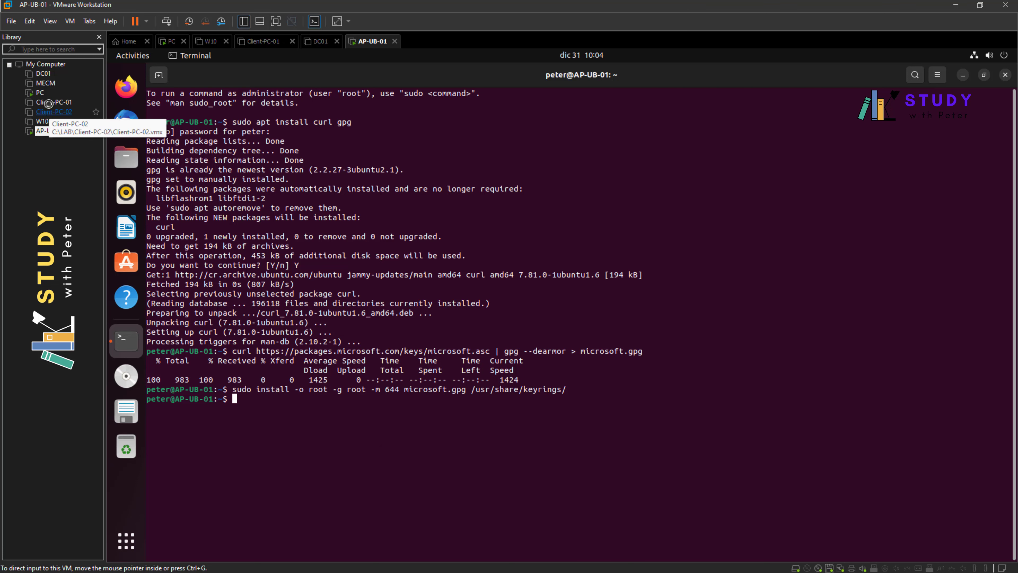
# - Copy the sudo sh -c repository source command from the documentation
pyautogui.click(37, 93)
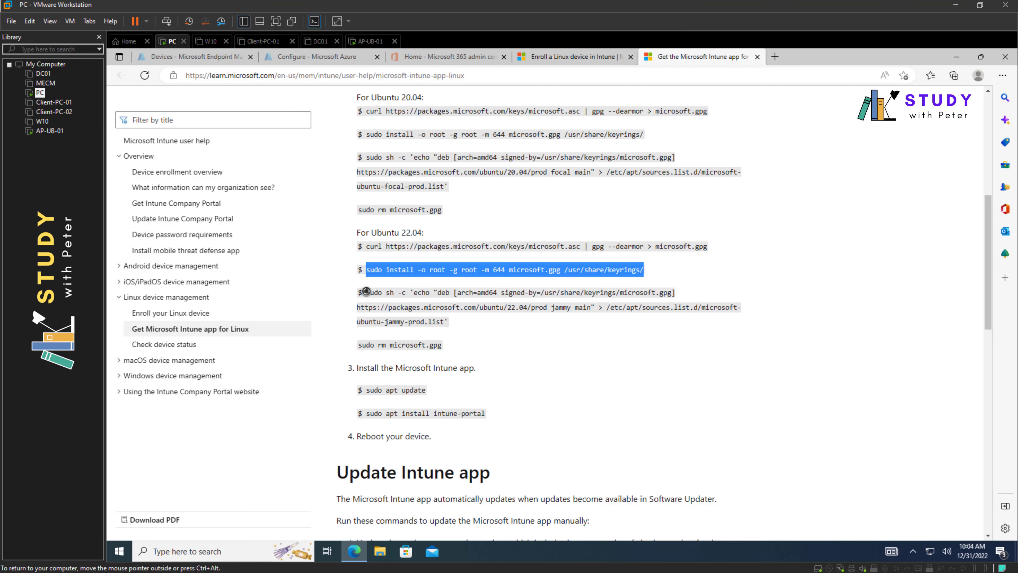
pyautogui.moveTo(366, 290); pyautogui.dragTo(436, 318)
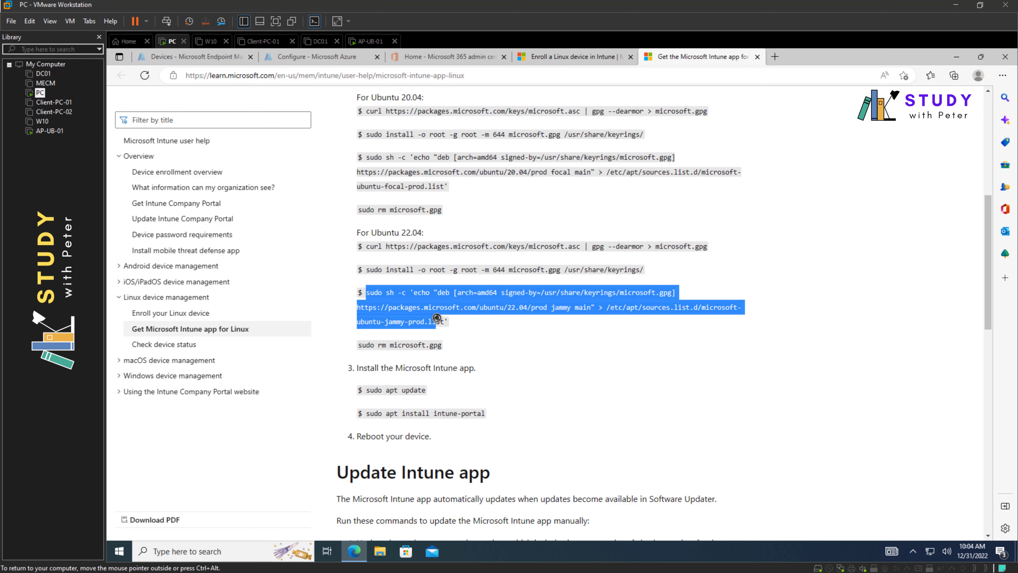
pyautogui.rightClick(447, 320)
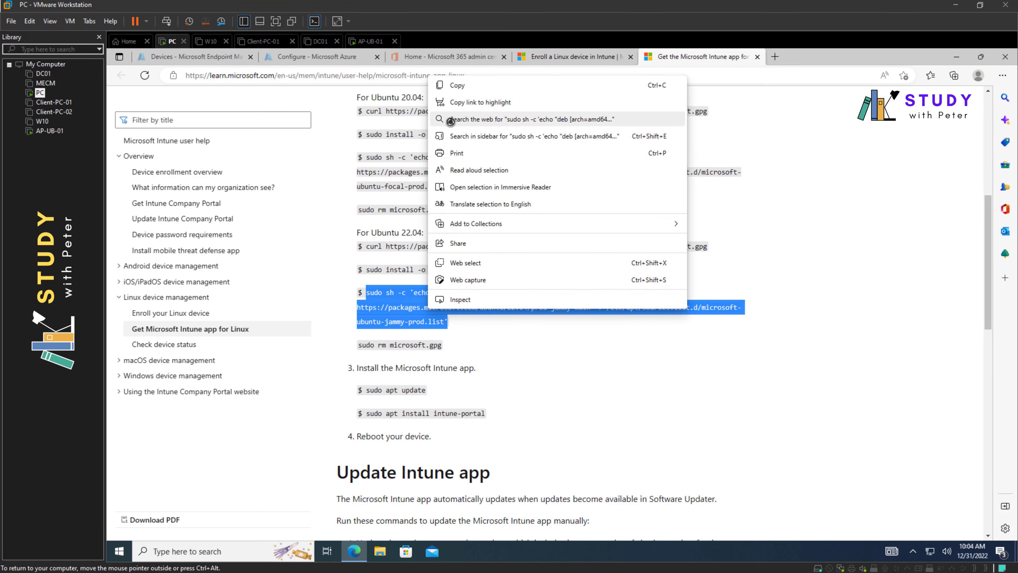
pyautogui.click(455, 85)
pyautogui.click(53, 134)
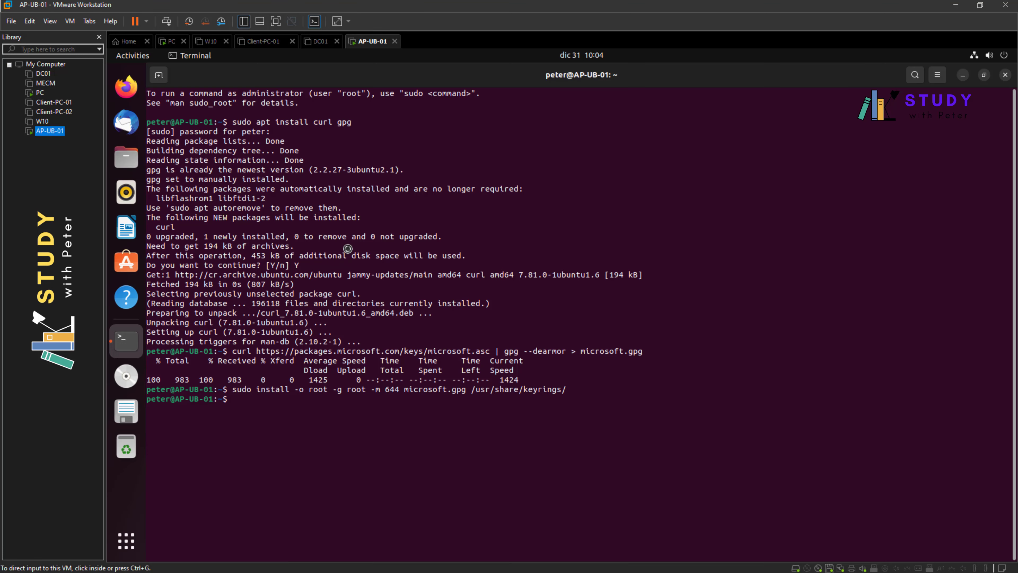
# - Paste and run the sudo sh -c command adding Microsoft's jammy package source
pyautogui.rightClick(434, 424)
pyautogui.click(459, 461)
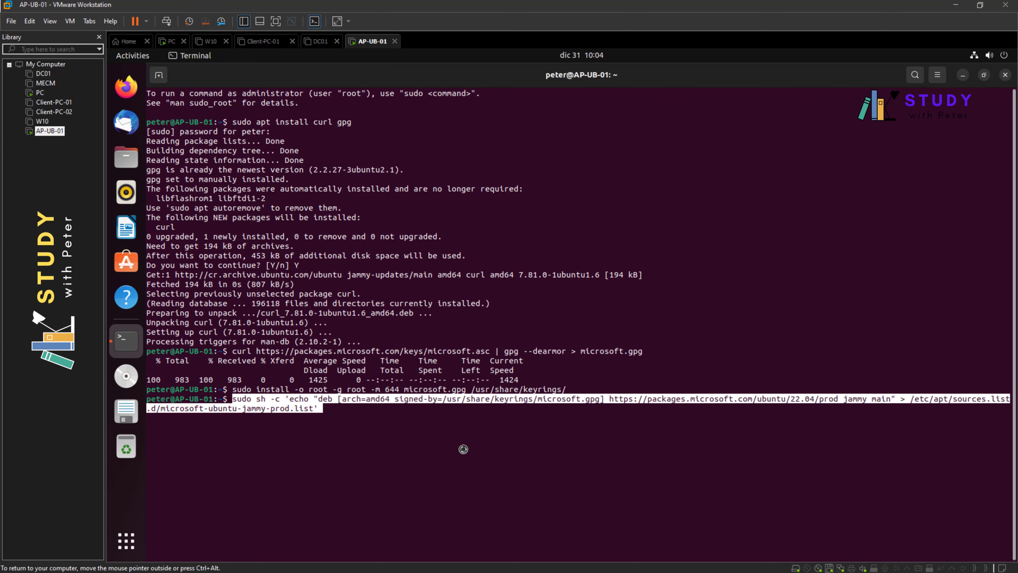
pyautogui.press('Return')
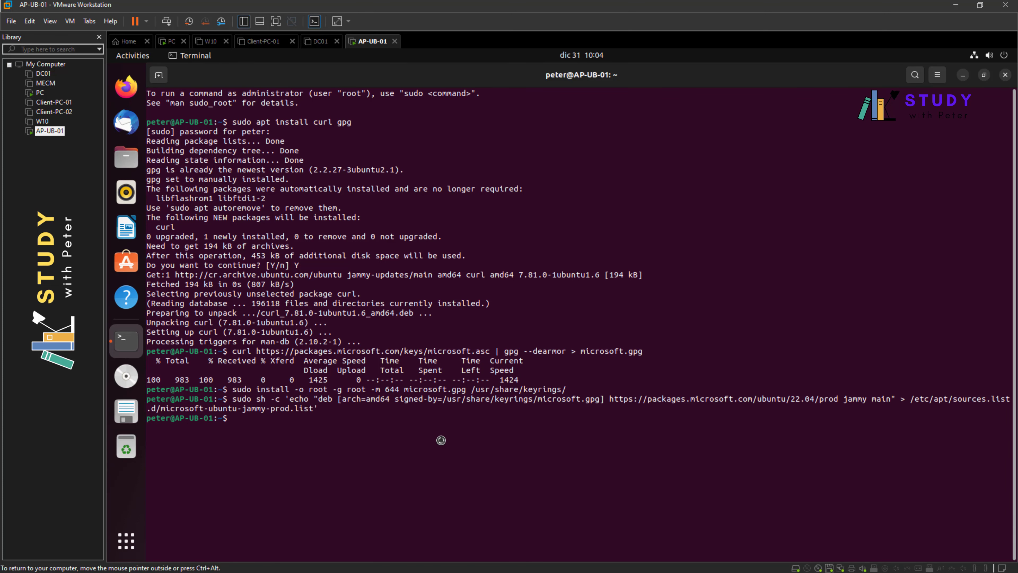
# - Run 'sudo rm microsoft.gpg' after removing the stray ^[[200~ prefix from the pasted line
pyautogui.click(40, 93)
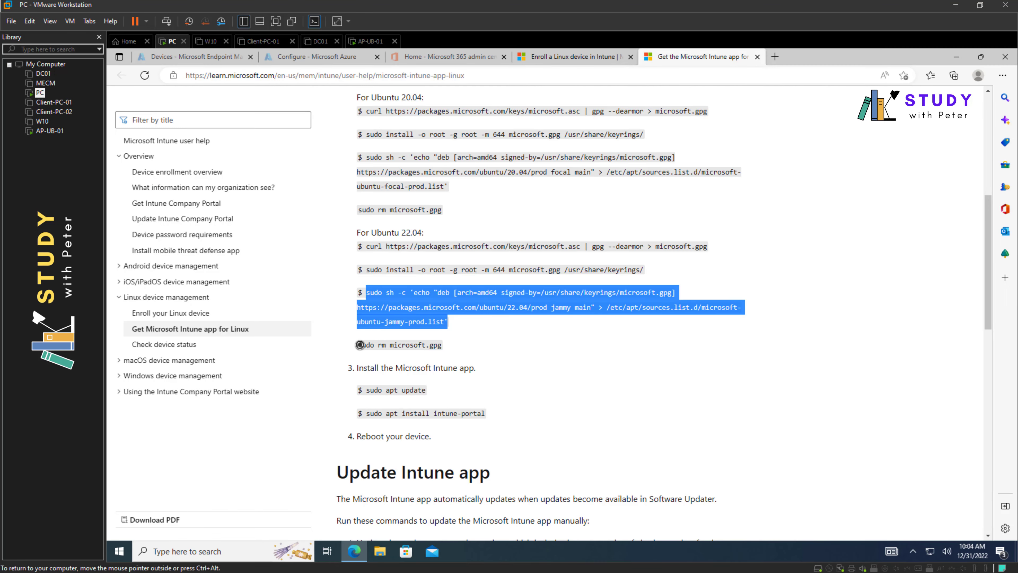
pyautogui.moveTo(359, 344); pyautogui.dragTo(441, 345)
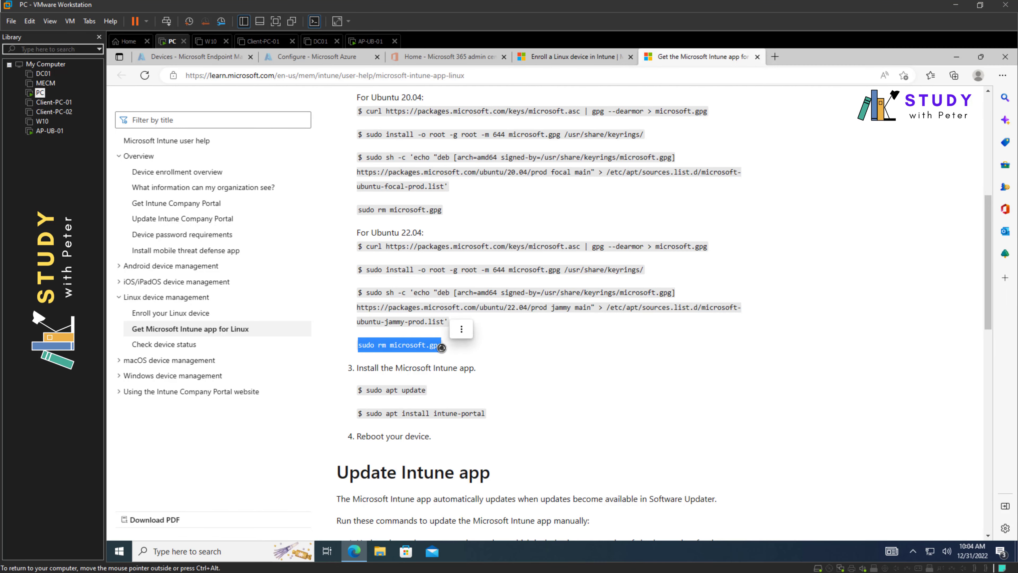
pyautogui.click(48, 131)
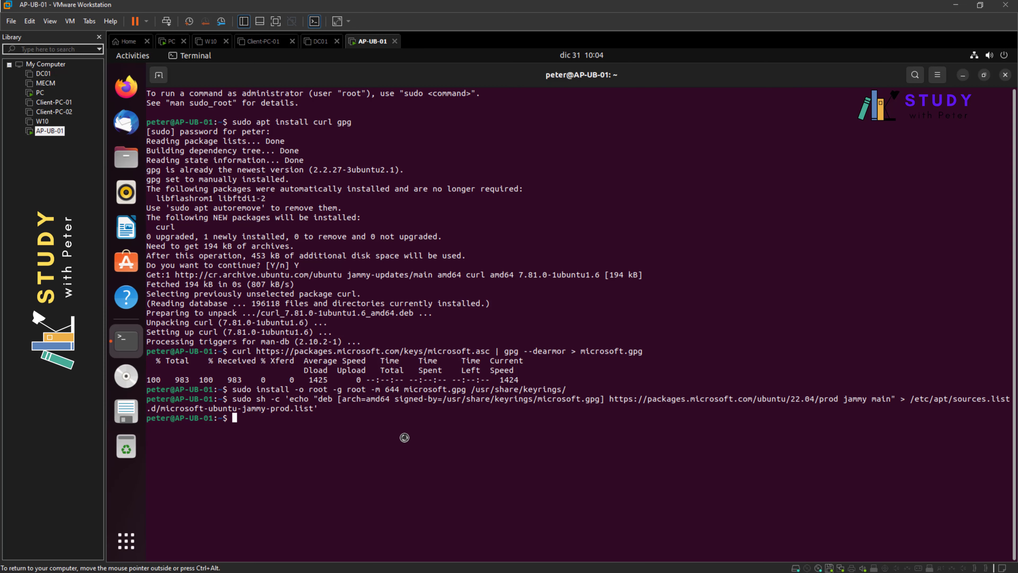
pyautogui.rightClick(404, 437)
pyautogui.click(429, 475)
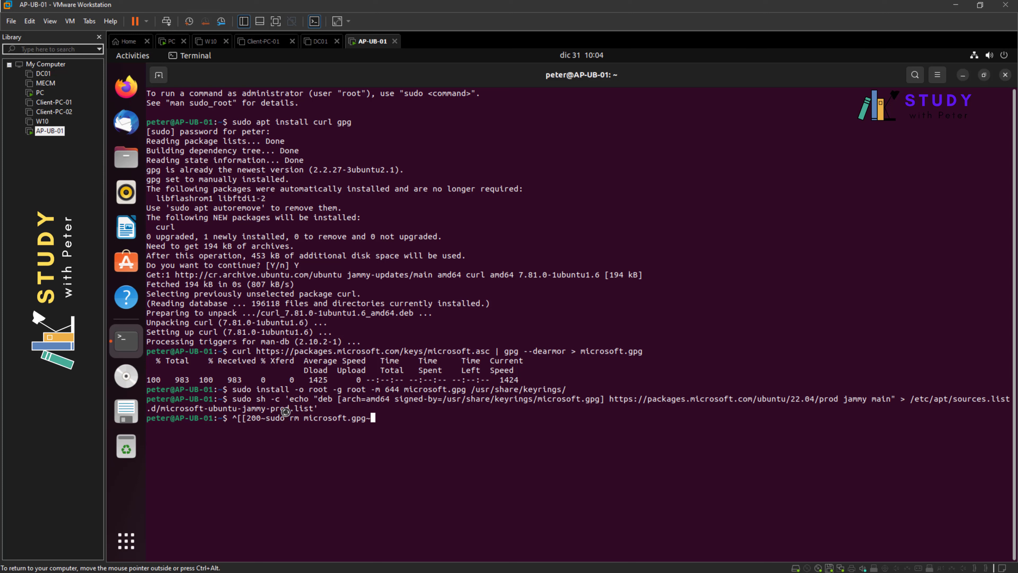
pyautogui.press('Home')
pyautogui.moveTo(249, 418); pyautogui.dragTo(267, 418)
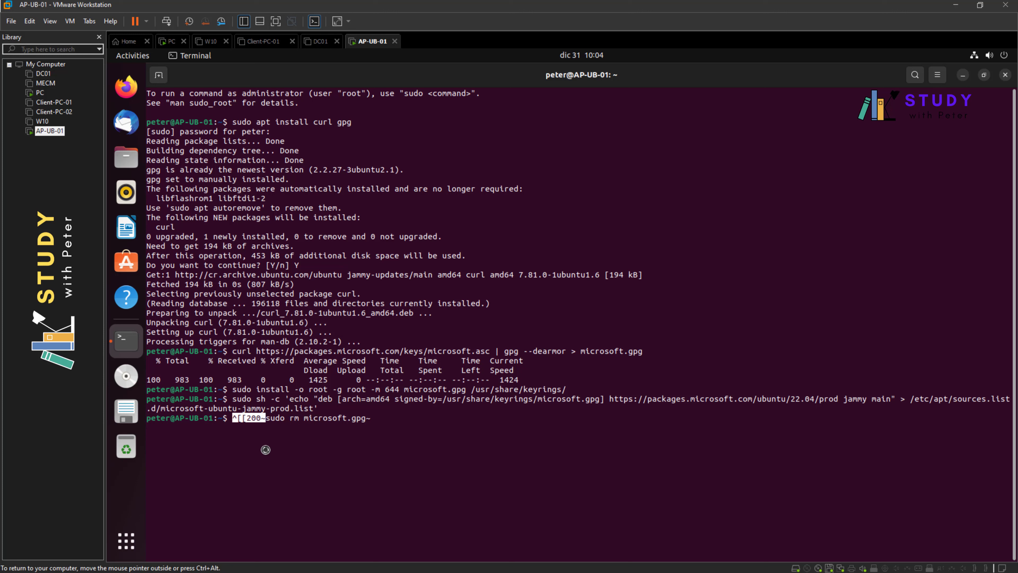
pyautogui.click(392, 421)
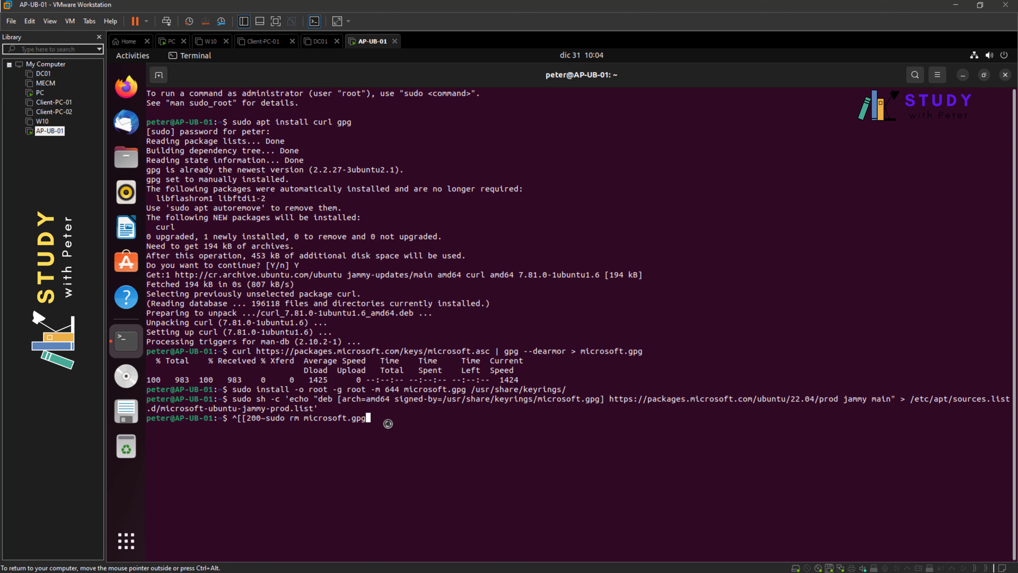
pyautogui.press('Left')
pyautogui.press('BackSpace')
pyautogui.press('BackSpace')
pyautogui.press('BackSpace')
pyautogui.press('BackSpace')
pyautogui.press('BackSpace')
pyautogui.press('BackSpace')
pyautogui.press('BackSpace')
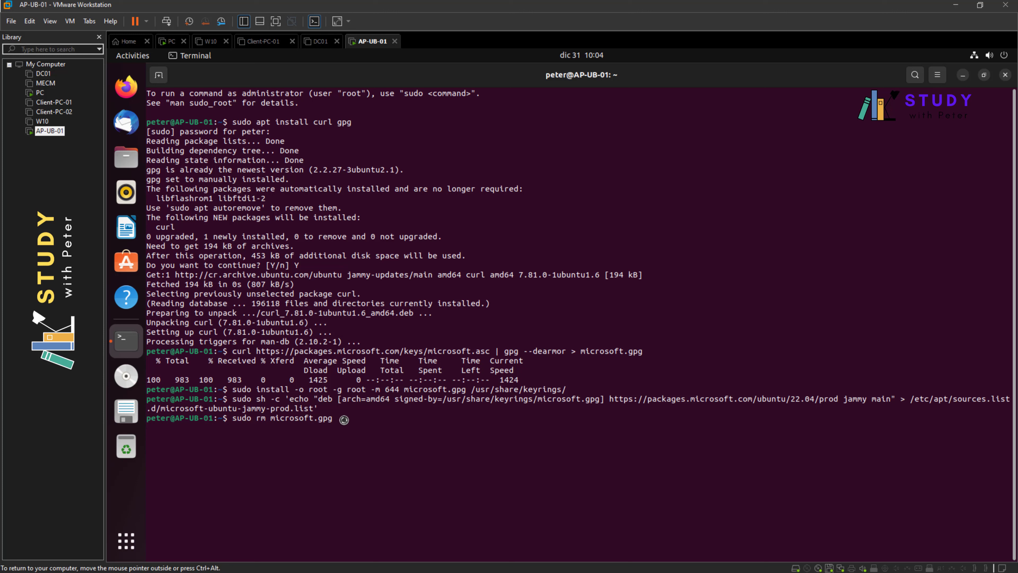
pyautogui.press('Return')
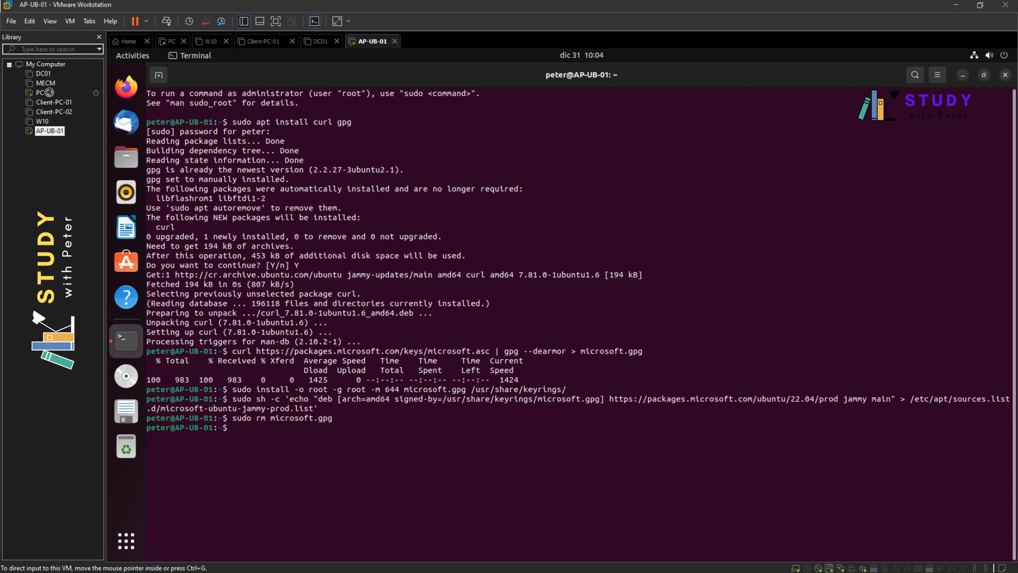
pyautogui.click(39, 93)
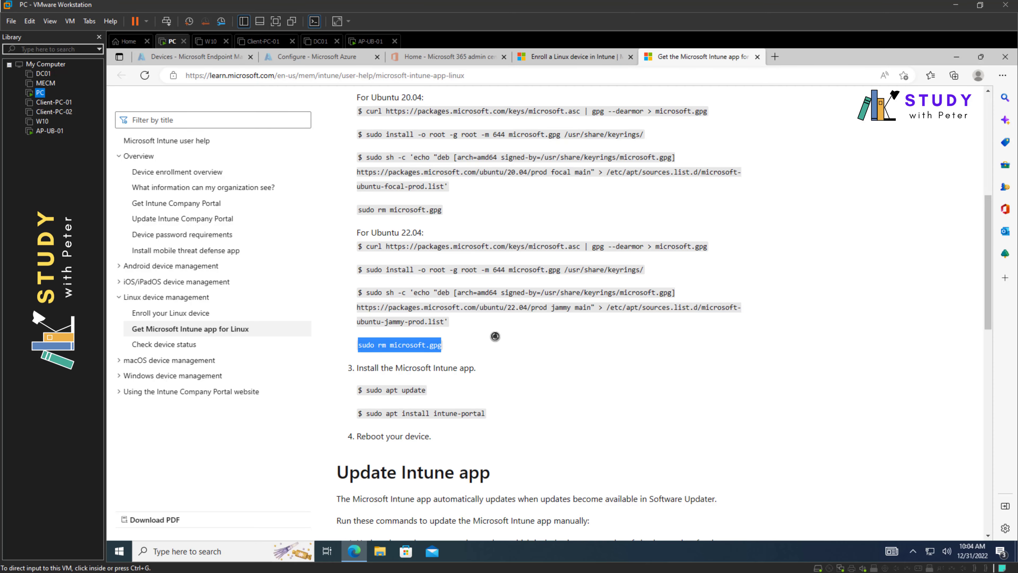
# - Copy and run 'sudo apt update' to fetch Microsoft's jammy package lists
pyautogui.moveTo(366, 390); pyautogui.dragTo(426, 389)
pyautogui.hotkey('ctrl', 'c')
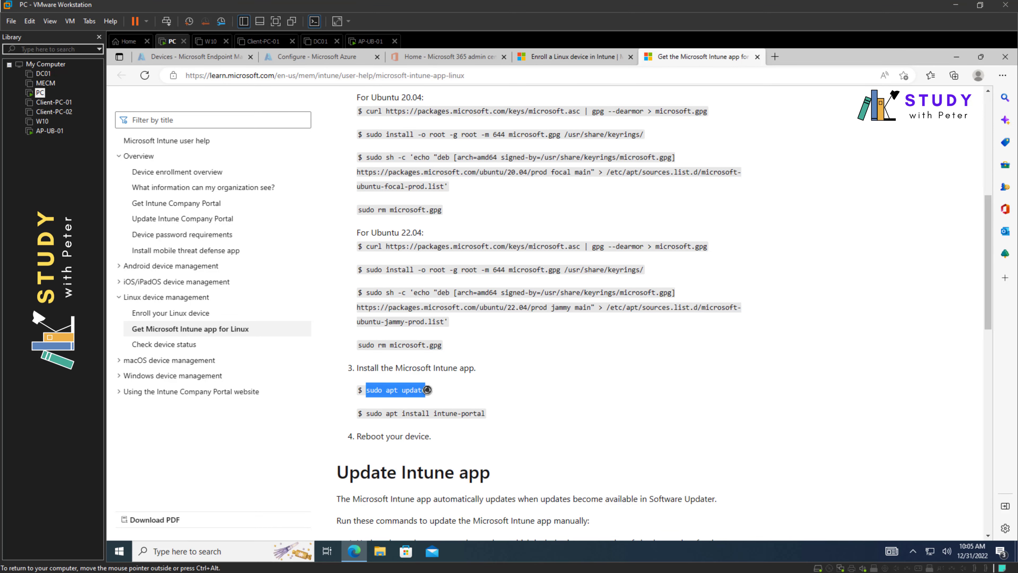
pyautogui.click(49, 131)
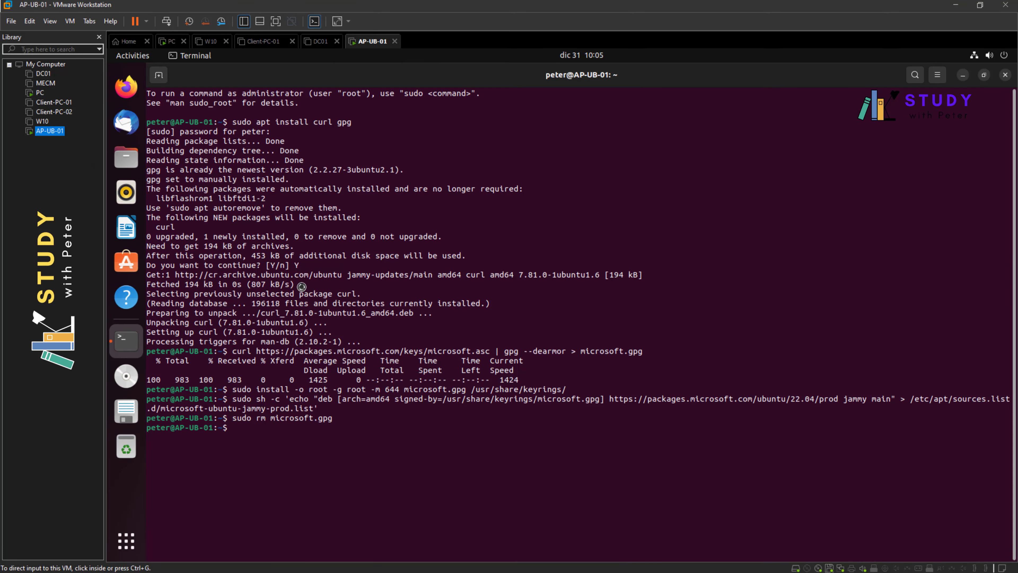
pyautogui.rightClick(404, 441)
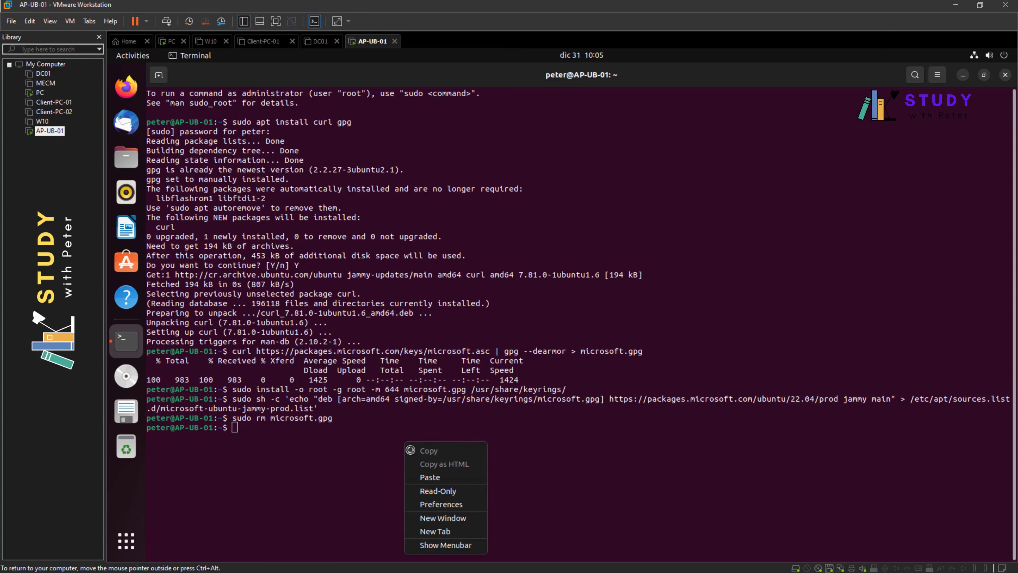
pyautogui.click(429, 474)
pyautogui.press('Return')
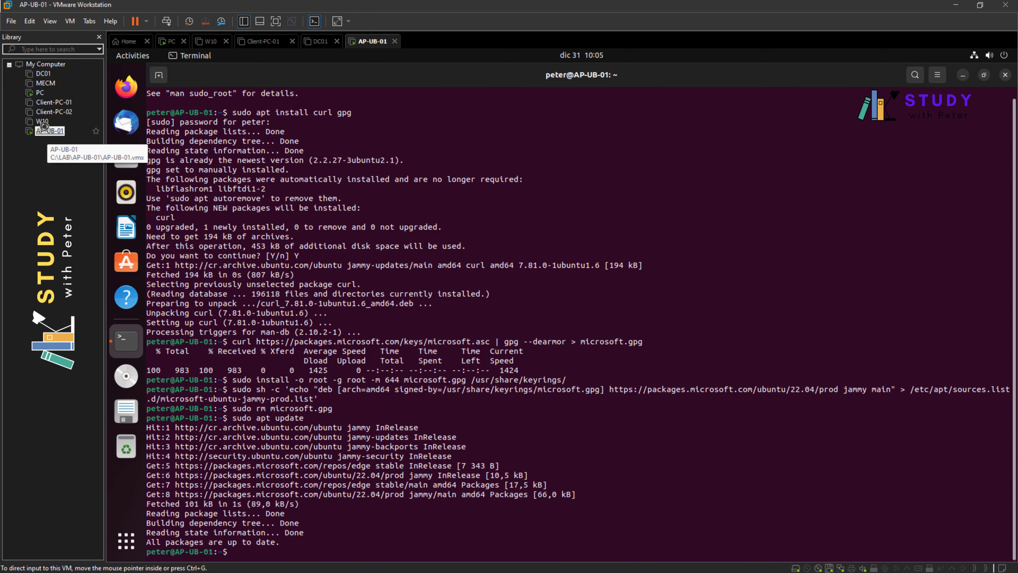
# - Paste 'sudo apt install intune-portal' at the Ubuntu terminal prompt without running it
pyautogui.click(40, 92)
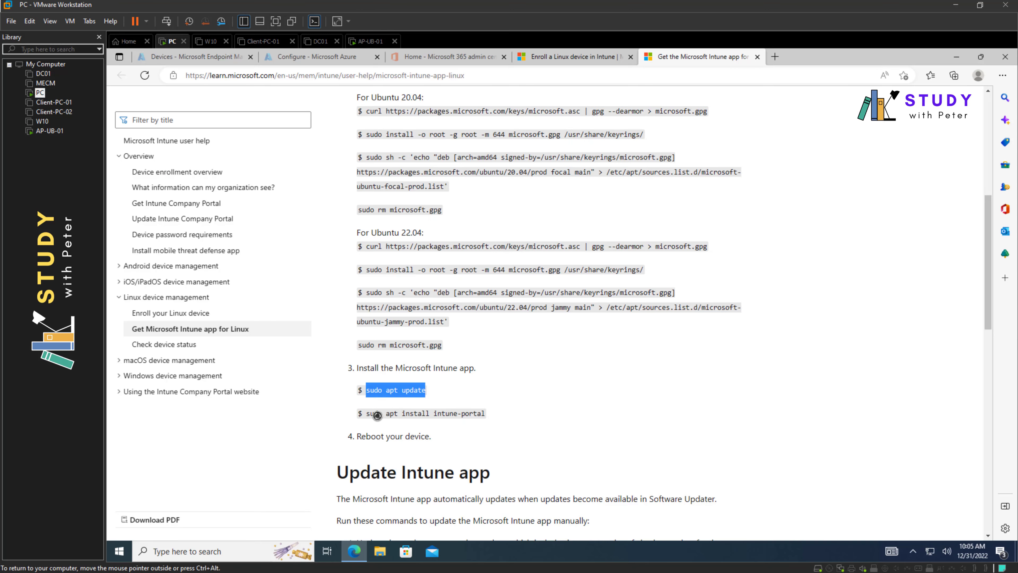
pyautogui.moveTo(365, 413); pyautogui.dragTo(480, 411)
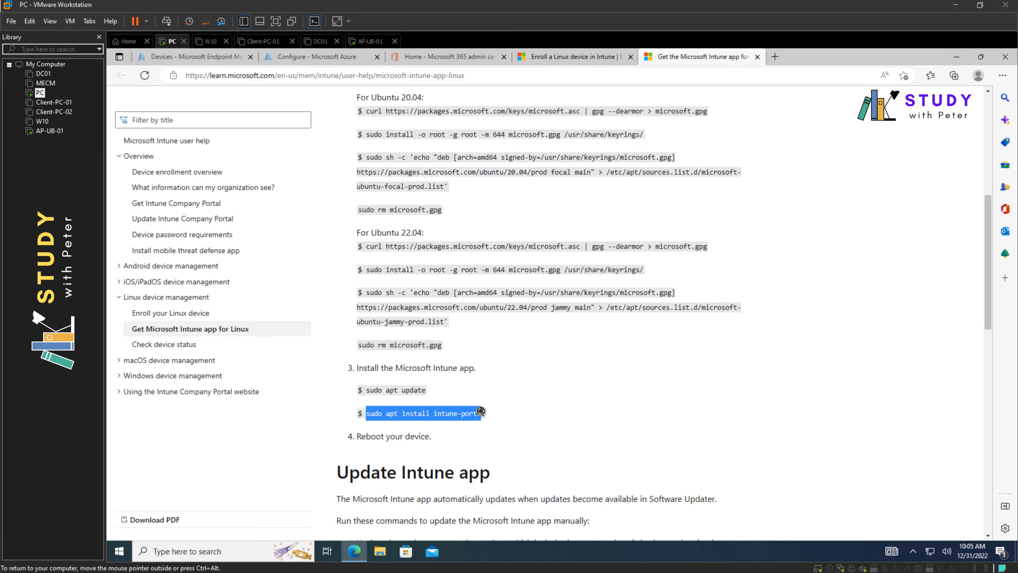
pyautogui.click(49, 131)
pyautogui.rightClick(377, 535)
pyautogui.click(401, 457)
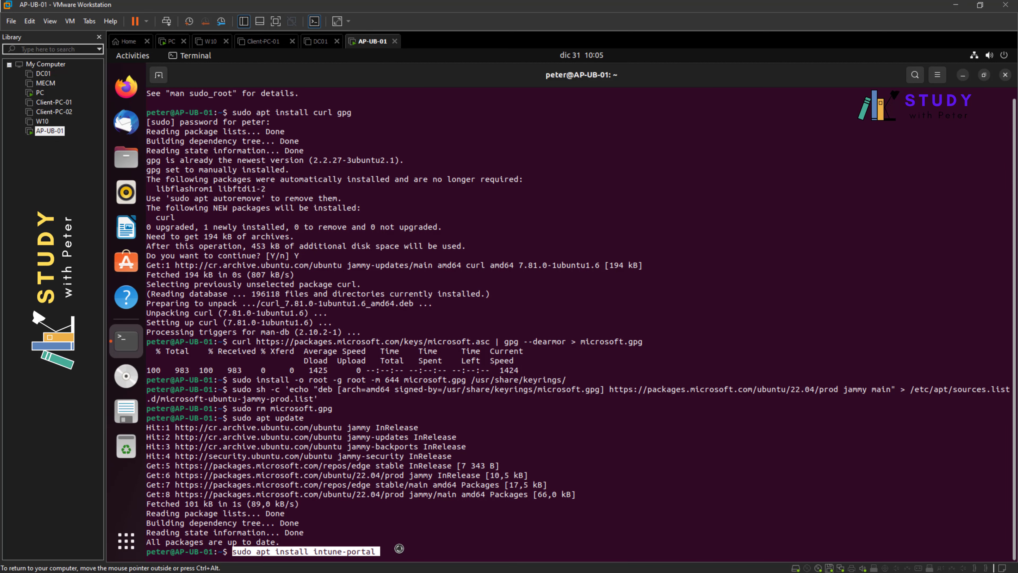
# - Run the intune-portal install, confirm with Y, and let apt install it with microsoft-identity-broker
pyautogui.press('Return')
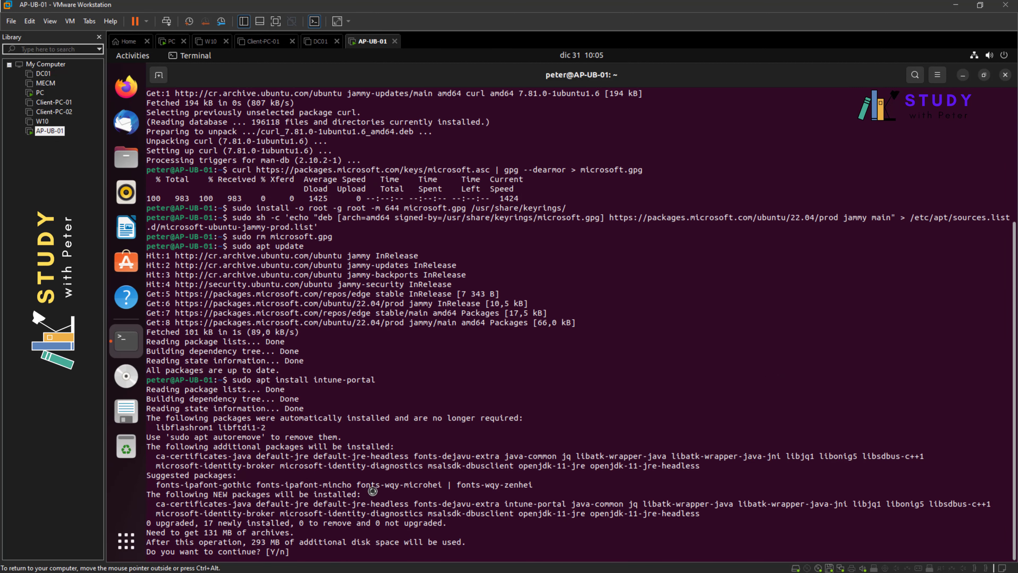
pyautogui.press('Return')
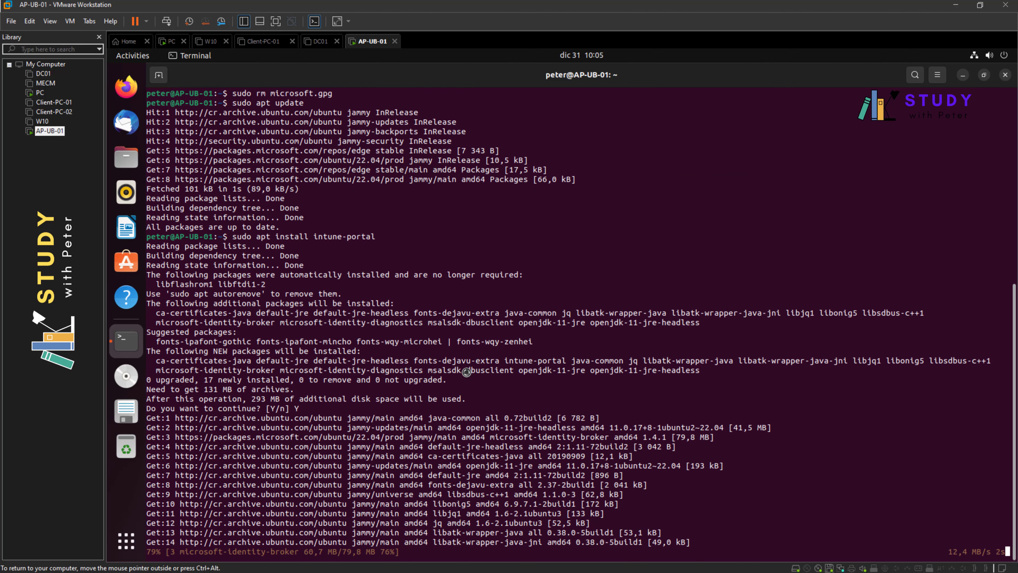
pyautogui.click(40, 92)
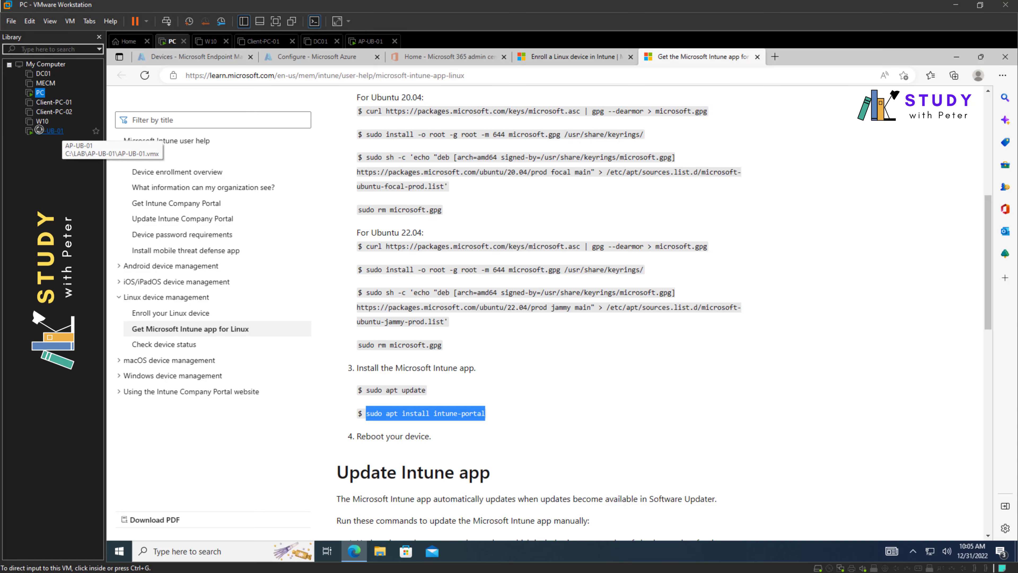
pyautogui.click(50, 131)
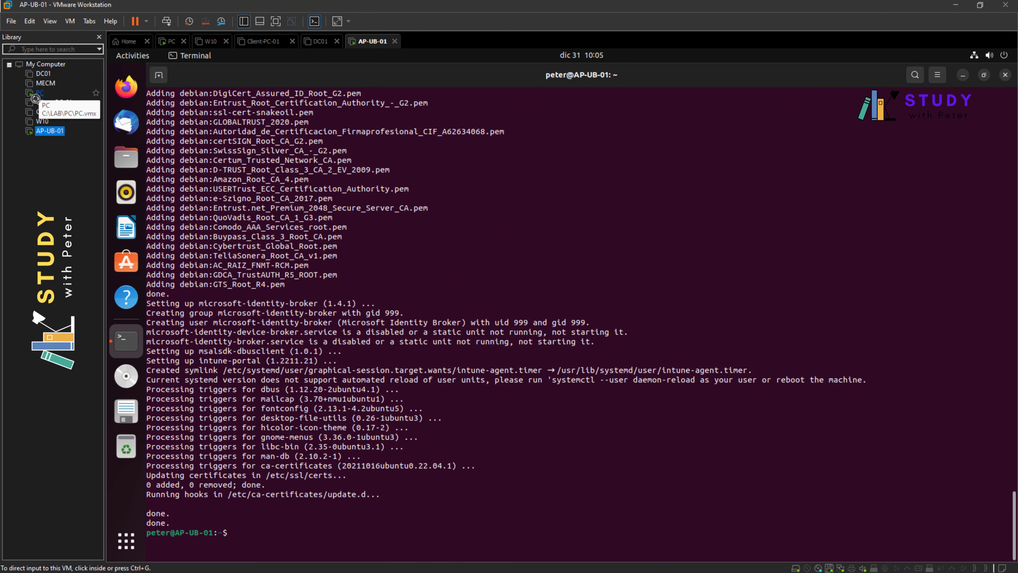
# - Check the docs' 'Reboot your device' step while the install finishes in the terminal
pyautogui.click(42, 93)
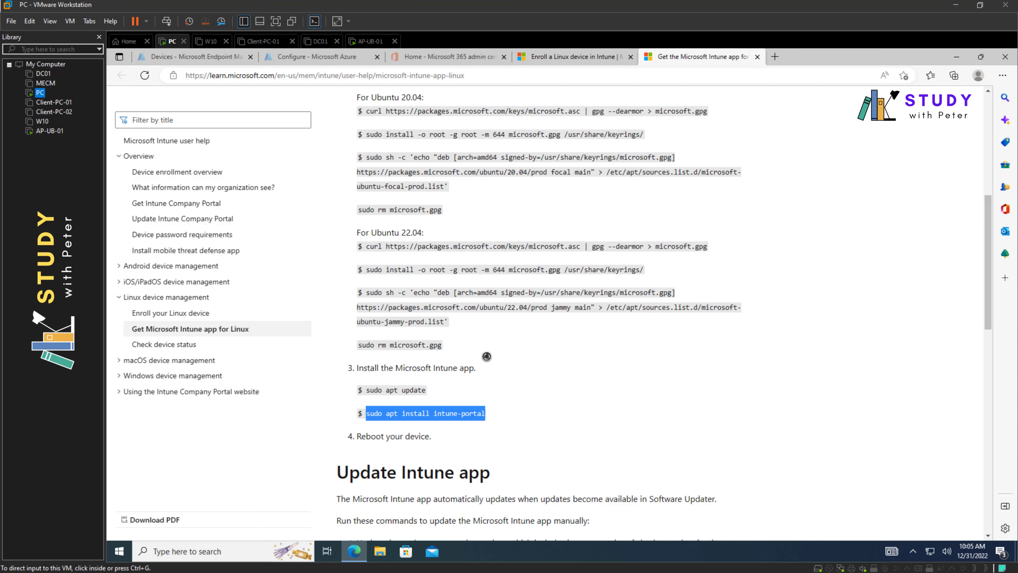
pyautogui.moveTo(354, 436); pyautogui.dragTo(434, 440)
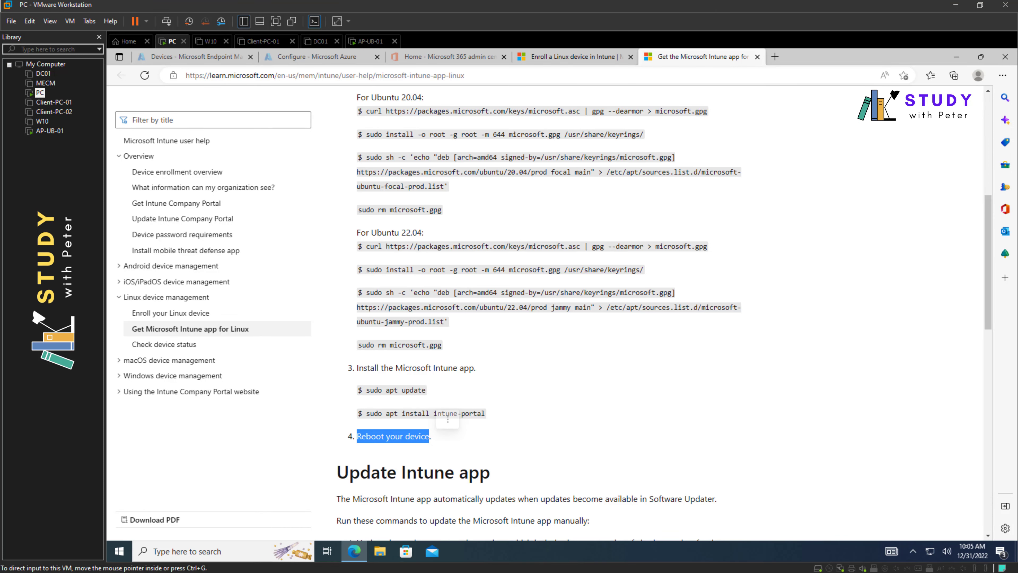
pyautogui.click(46, 131)
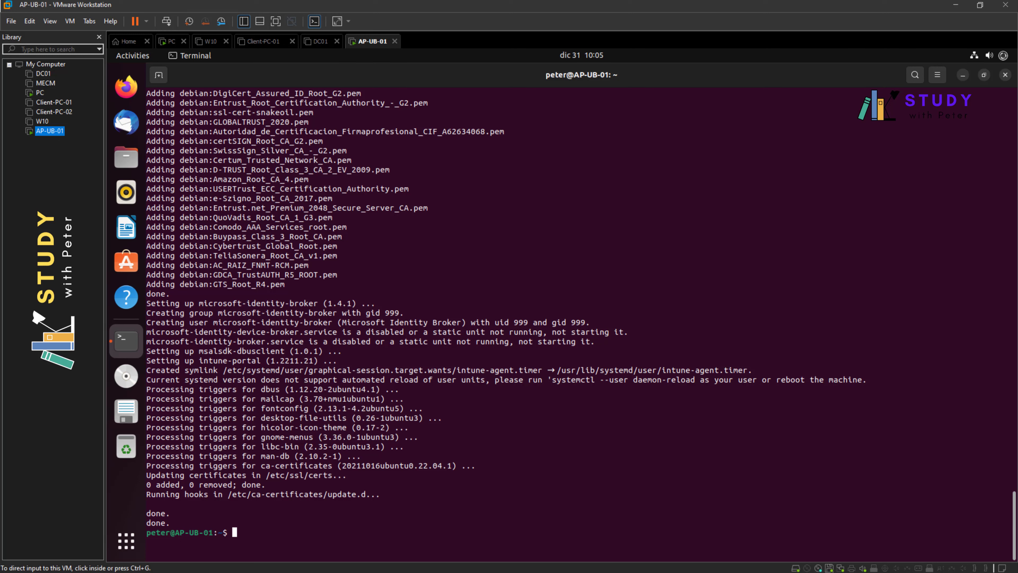
# - Restart the Ubuntu VM from the system menu's Power Off / Log Out > Restart option
pyautogui.click(1003, 55)
pyautogui.click(927, 205)
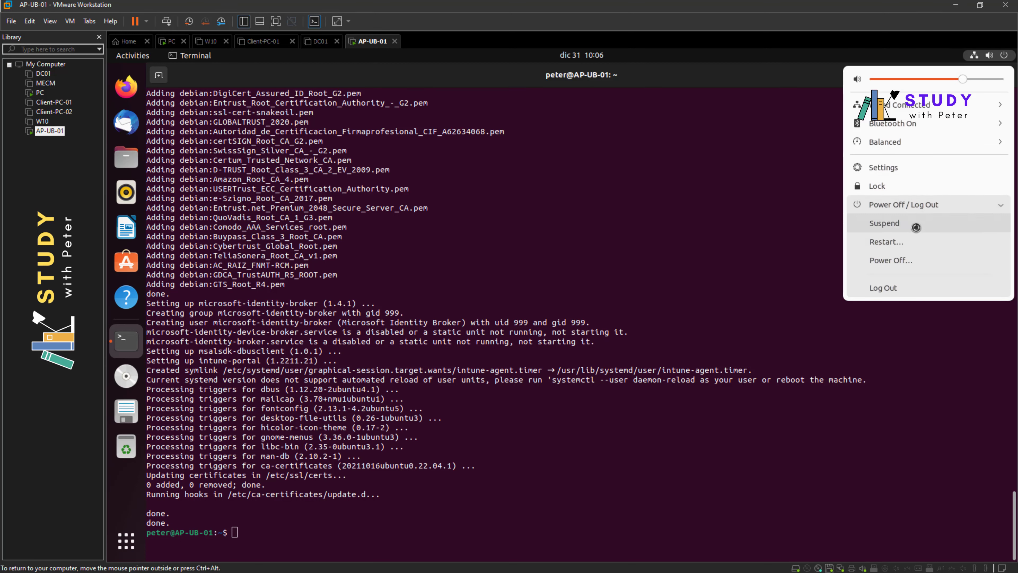
pyautogui.click(888, 242)
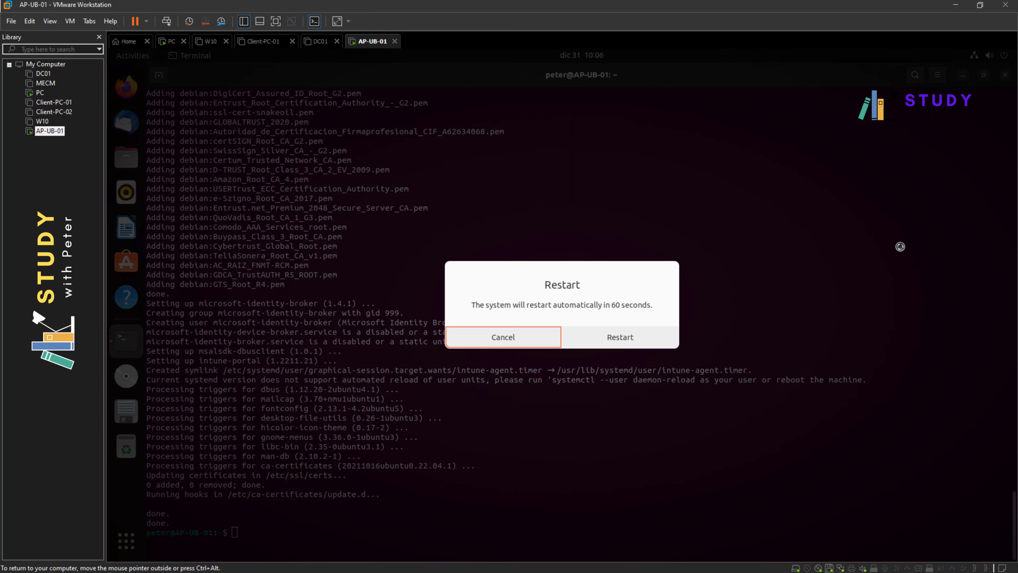
pyautogui.click(617, 335)
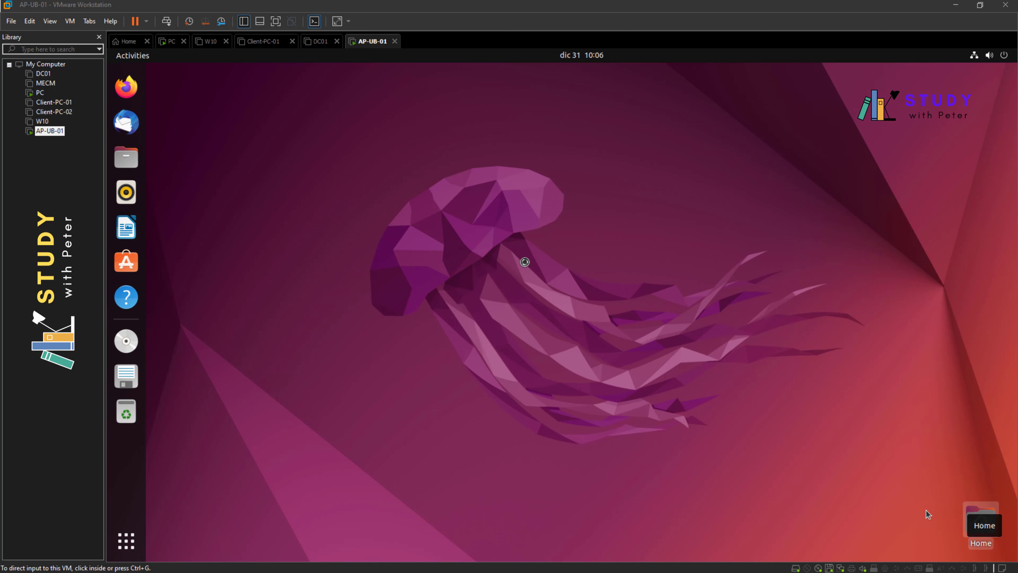
# - Search the Ubuntu applications for 'intune' to confirm Microsoft Intune is installed
pyautogui.click(926, 510)
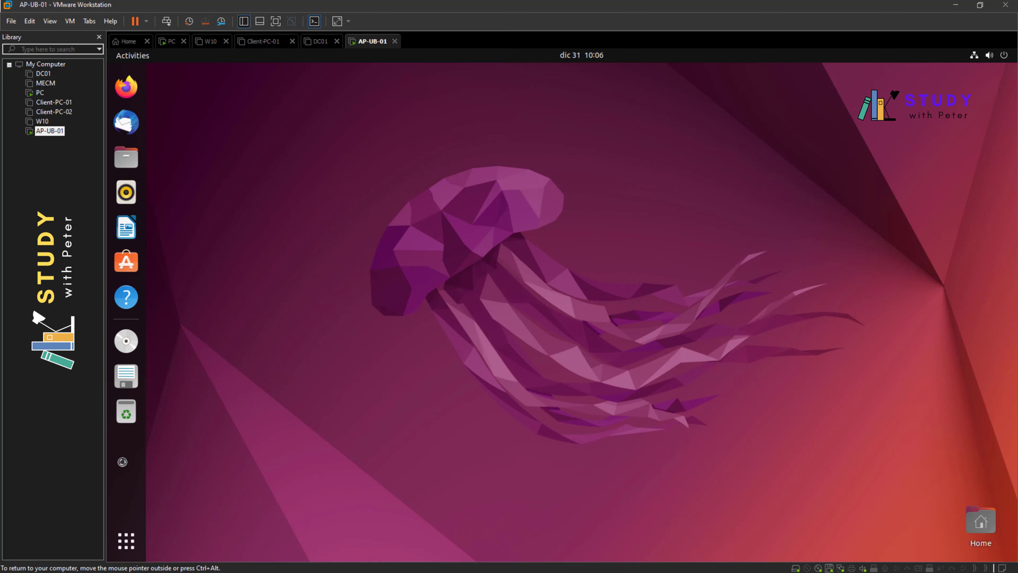
pyautogui.click(126, 540)
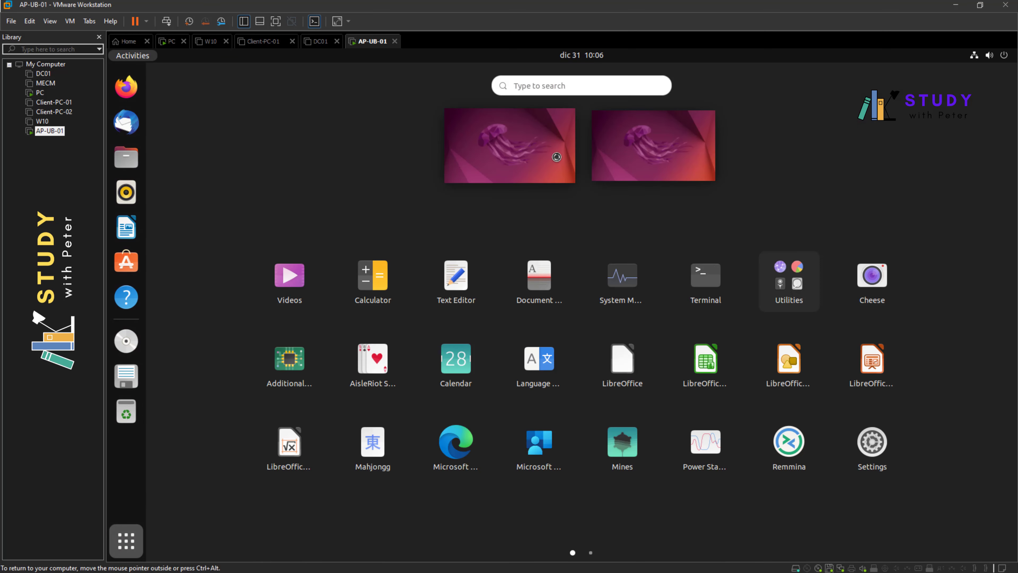
pyautogui.click(588, 87)
pyautogui.write('itun')
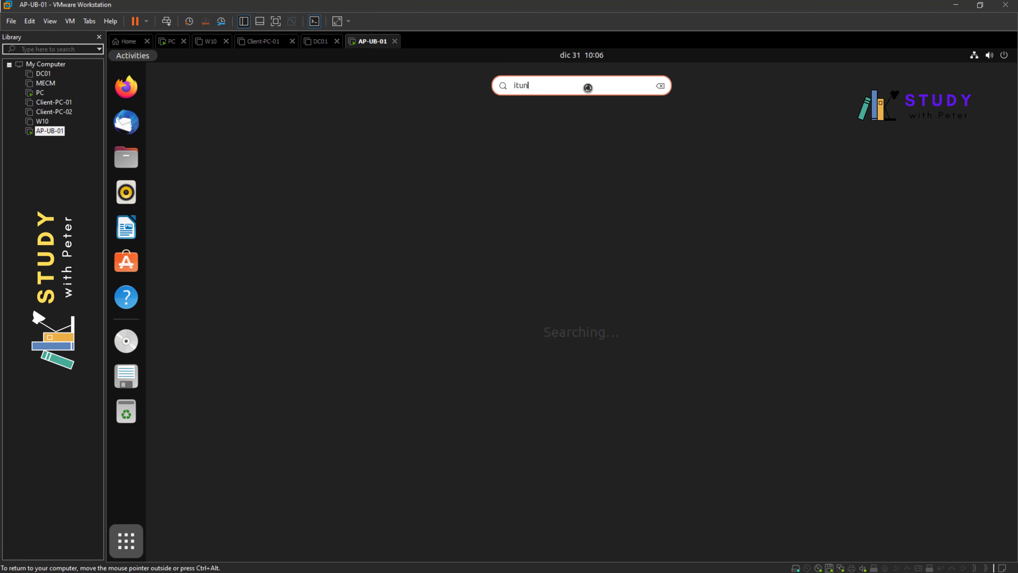
pyautogui.press('BackSpace')
pyautogui.press('BackSpace')
pyautogui.press('BackSpace')
pyautogui.press('BackSpace')
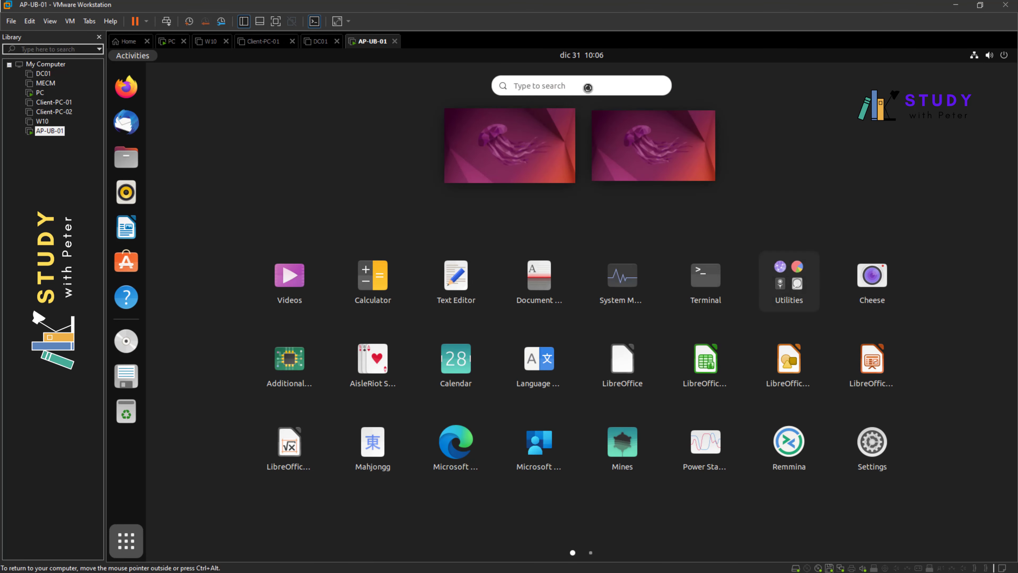
pyautogui.write('intune')
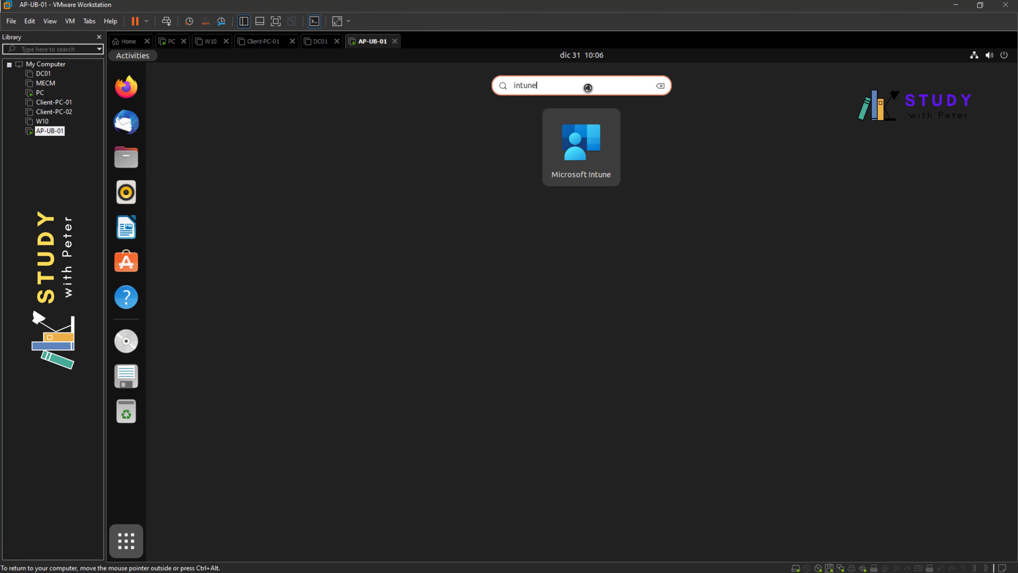
# - Copy 'sudo apt update' from the docs' Update section and reopen the Ubuntu application grid
pyautogui.click(41, 93)
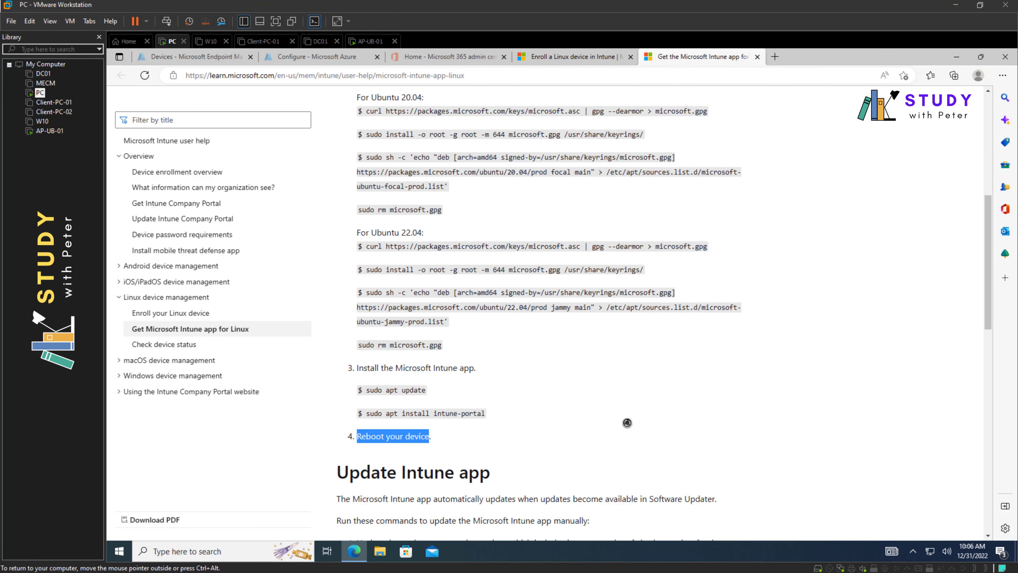
pyautogui.scroll(-5, 620, 421)
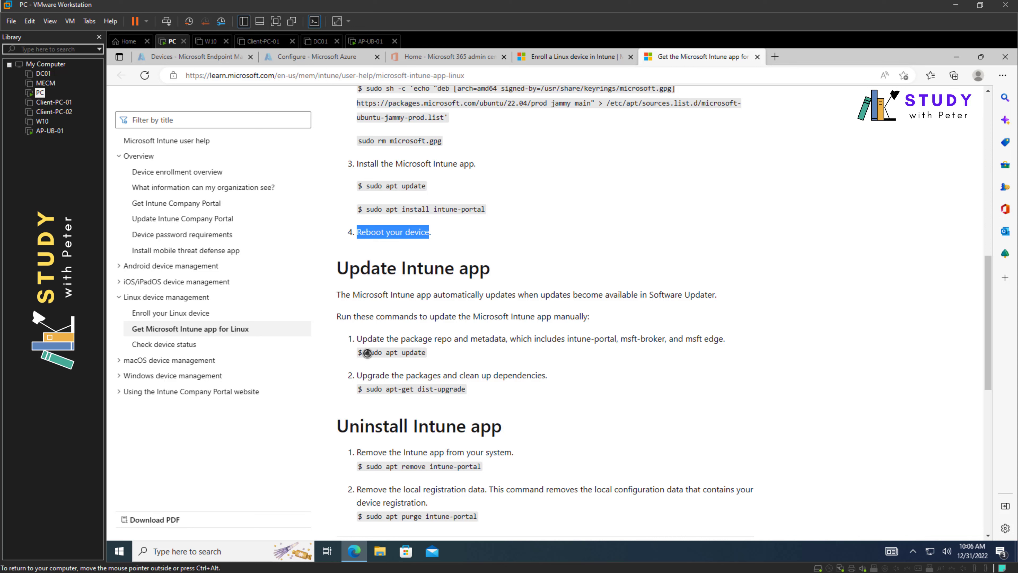
pyautogui.moveTo(366, 353); pyautogui.dragTo(430, 353)
pyautogui.hotkey('ctrl', 'c')
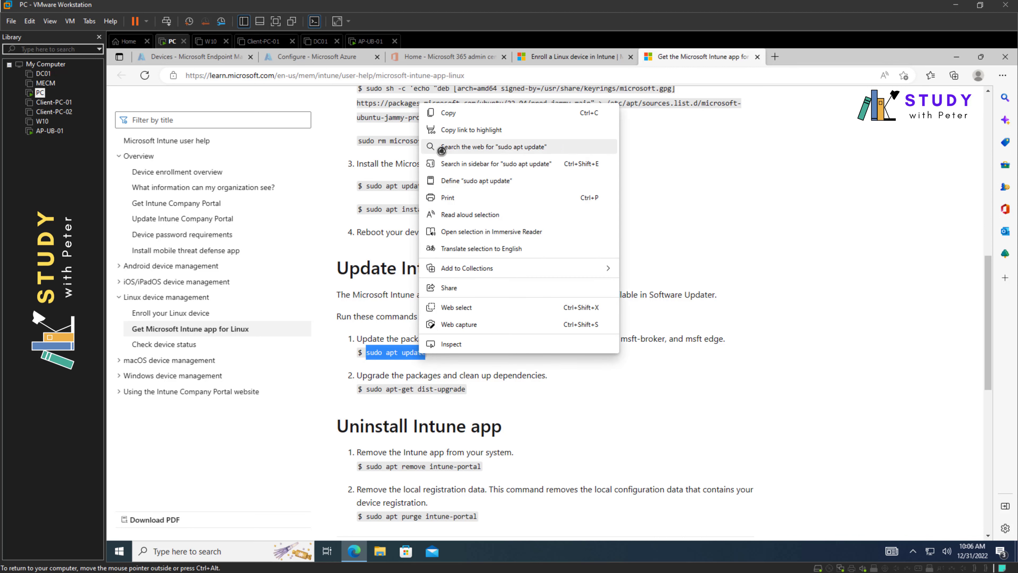
pyautogui.click(448, 112)
pyautogui.click(46, 131)
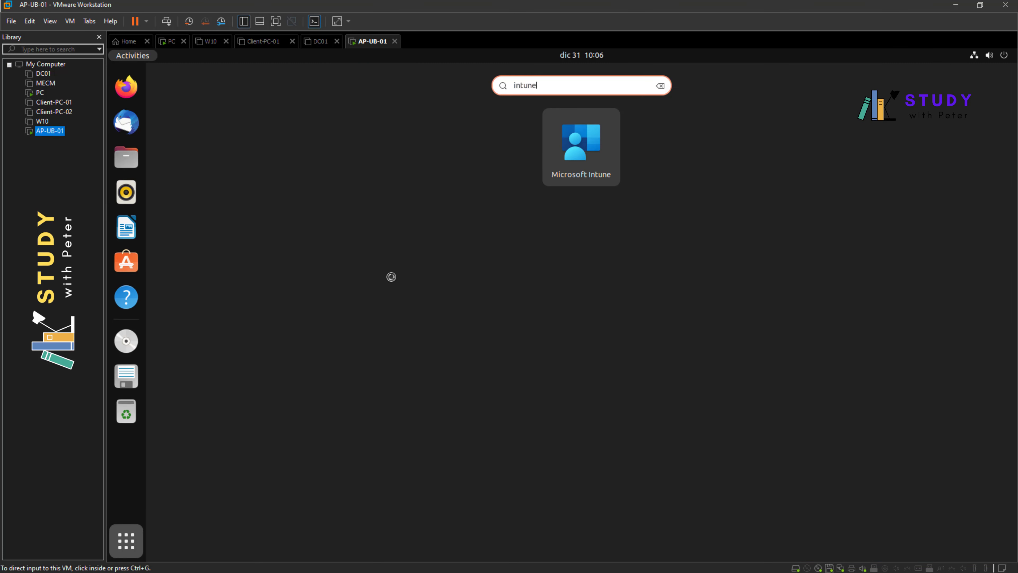
pyautogui.click(130, 552)
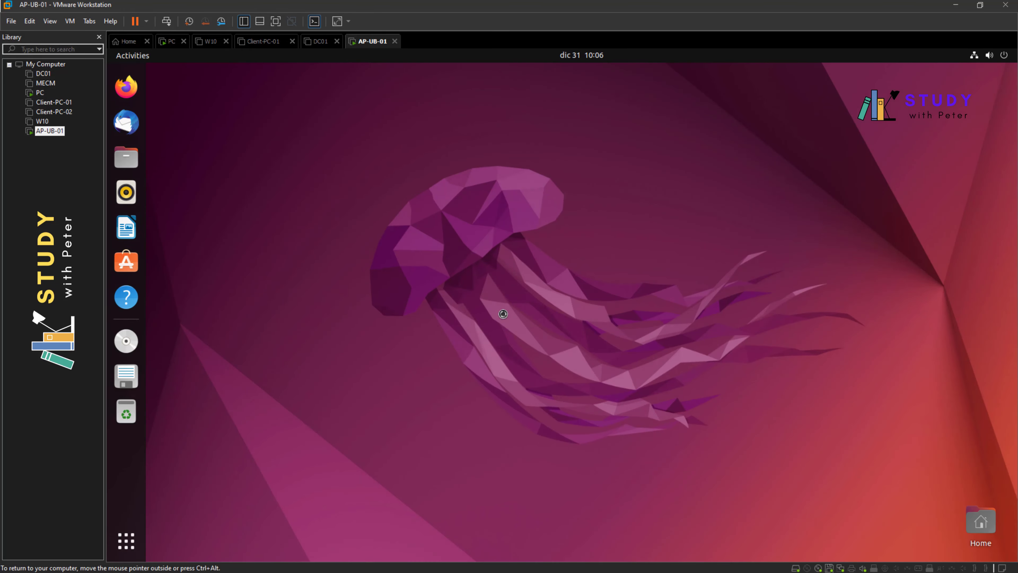
pyautogui.click(126, 540)
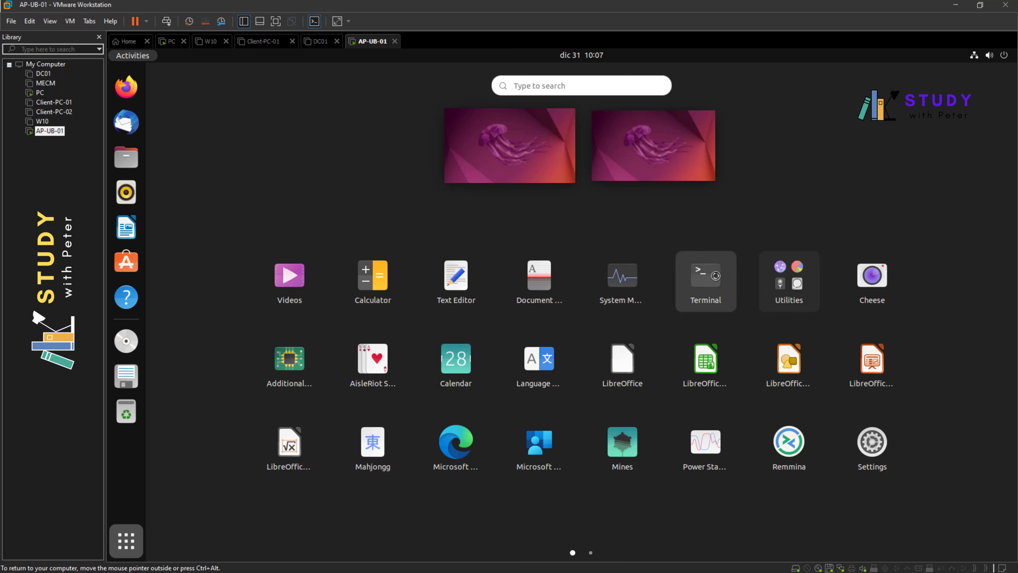
# - Run the pasted sudo apt update in a new maximized terminal with the sudo password
pyautogui.click(709, 277)
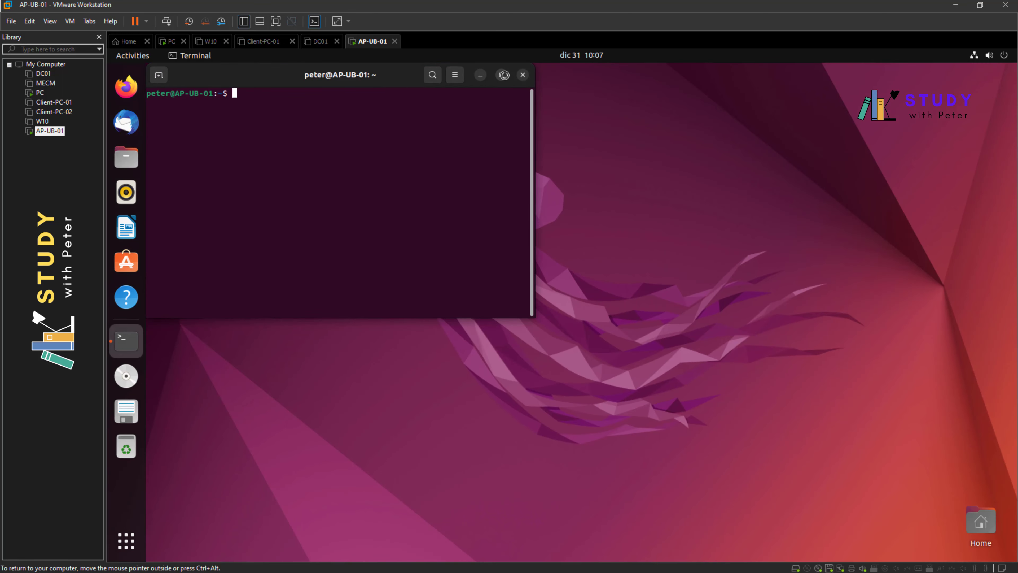
pyautogui.click(501, 75)
pyautogui.rightClick(405, 155)
pyautogui.click(434, 193)
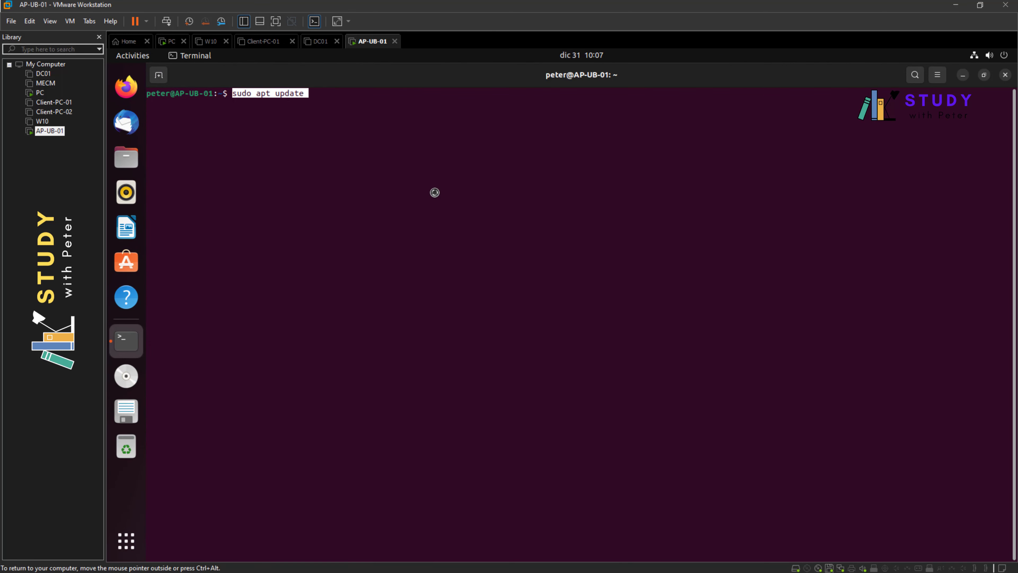
pyautogui.press('Return')
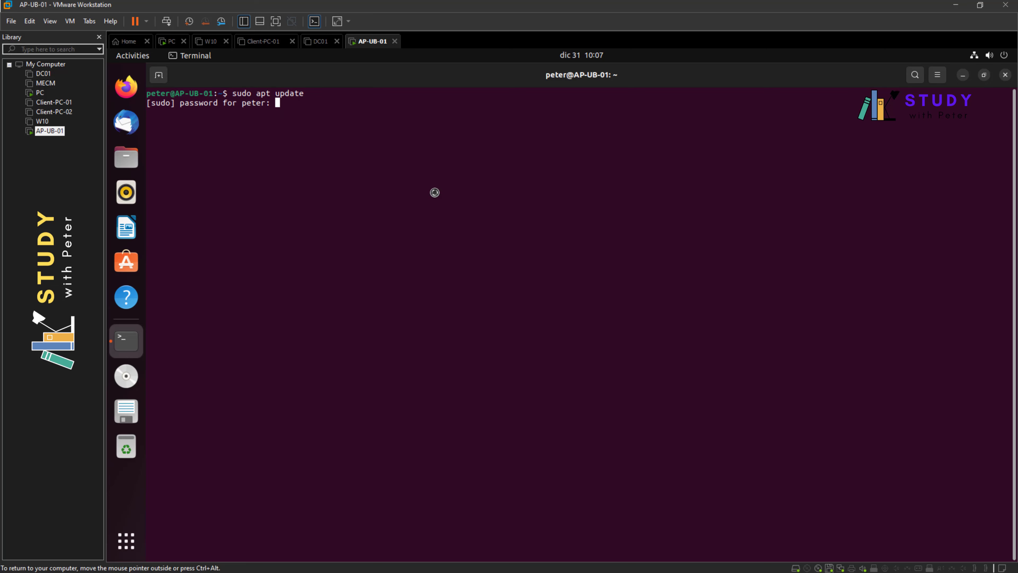
pyautogui.press('Return')
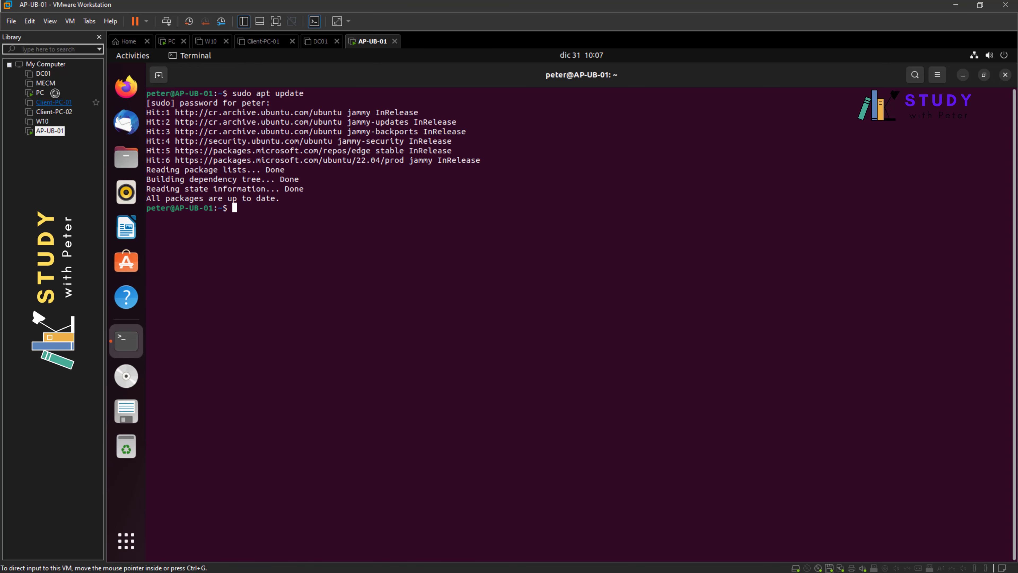
# - Copy 'sudo apt-get dist-upgrade' from the docs and run it, which reports 0 upgraded
pyautogui.click(40, 92)
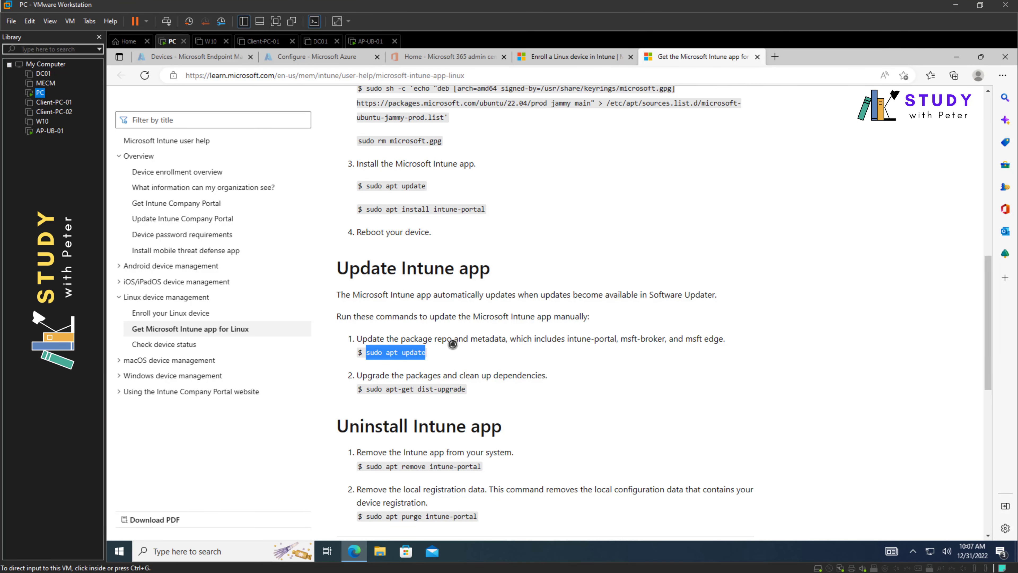
pyautogui.moveTo(467, 389); pyautogui.dragTo(366, 392)
pyautogui.hotkey('ctrl', 'c')
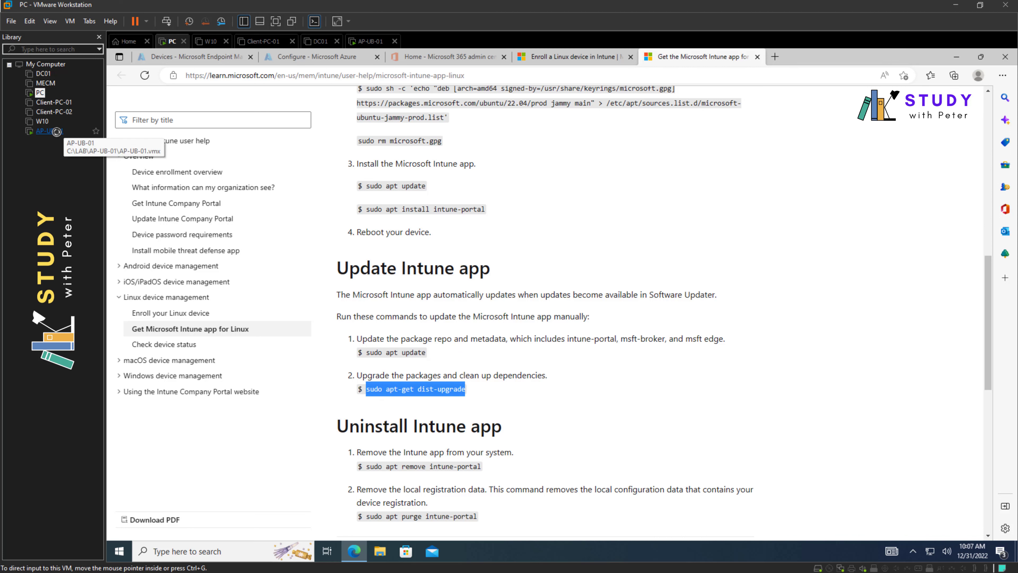
pyautogui.click(49, 131)
pyautogui.rightClick(379, 269)
pyautogui.click(415, 314)
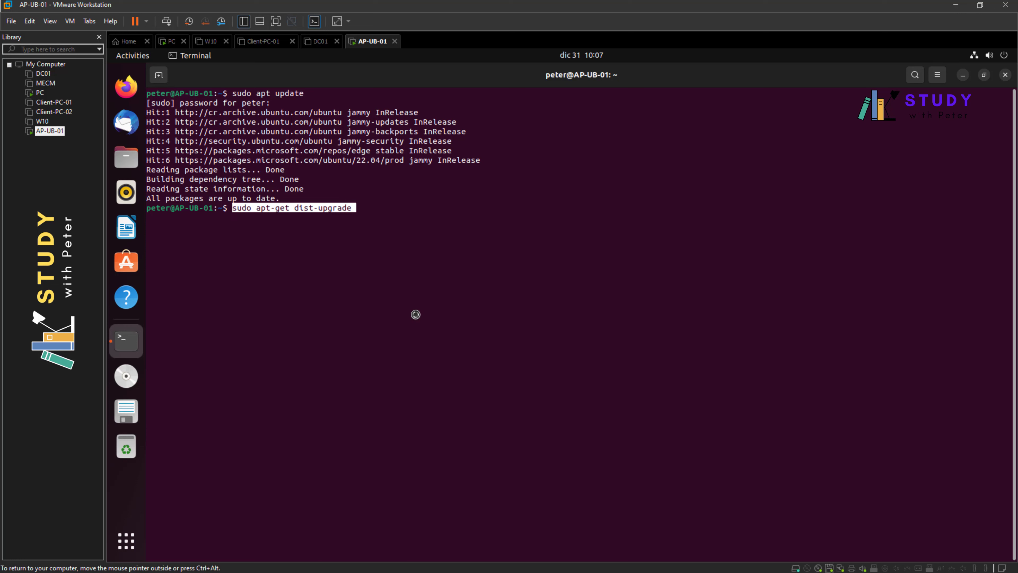
pyautogui.press('Return')
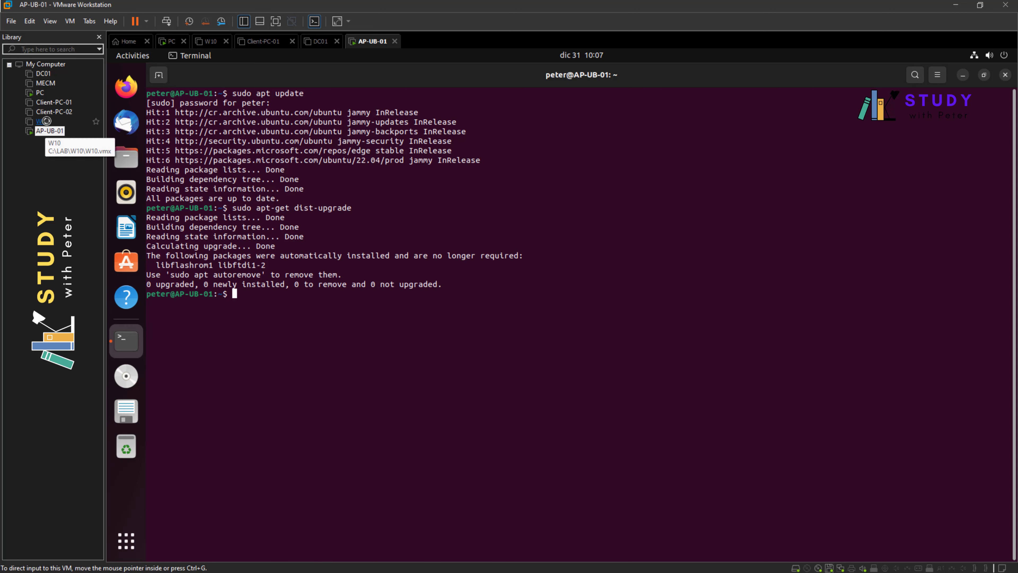
pyautogui.click(41, 92)
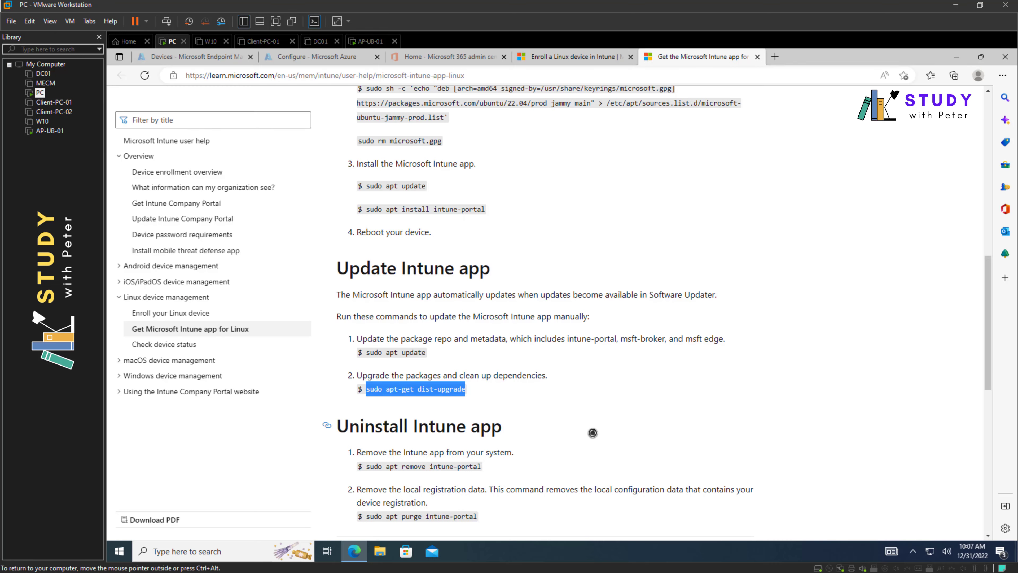
# - Read the 'Enroll a Linux device in Intune' article's prerequisites and Enroll device steps
pyautogui.scroll(-3, 590, 432)
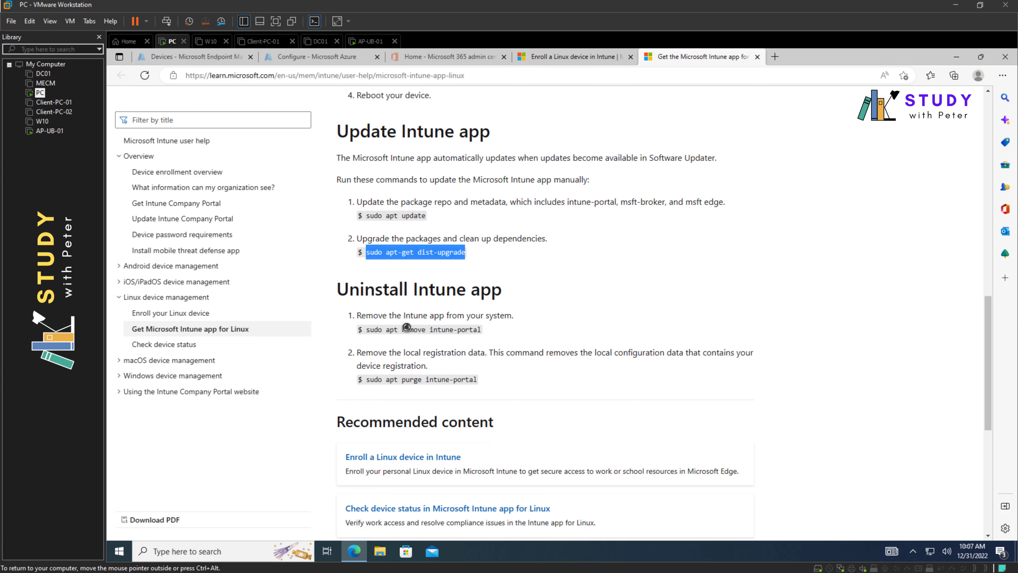
pyautogui.click(581, 56)
pyautogui.scroll(2, 488, 305)
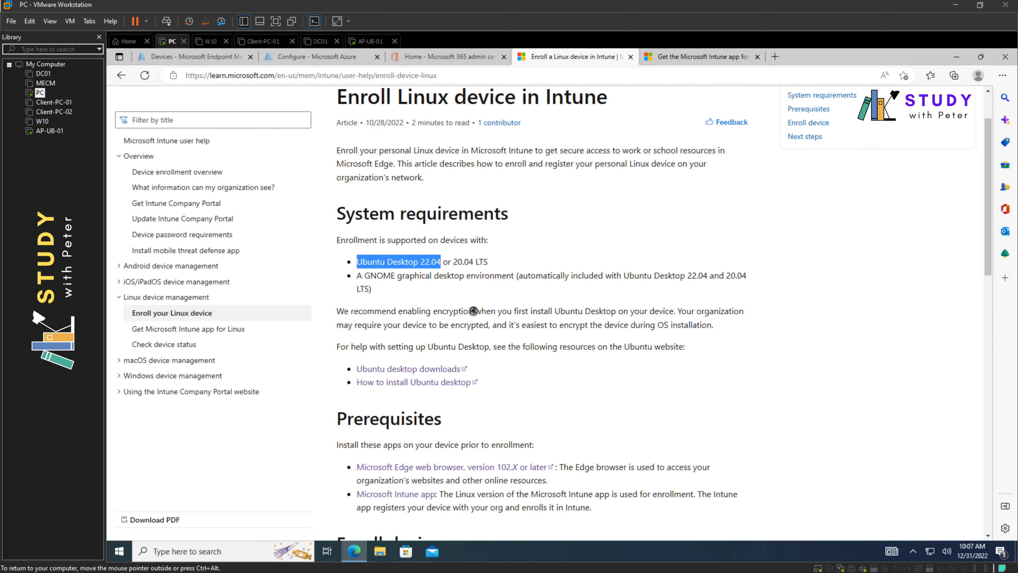
pyautogui.scroll(-3, 441, 312)
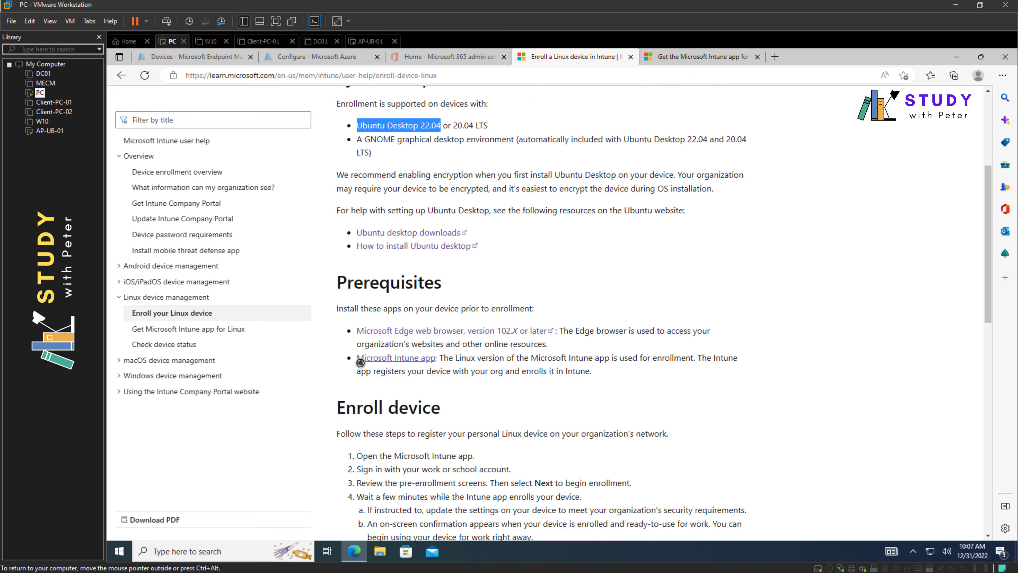
pyautogui.scroll(-3, 433, 362)
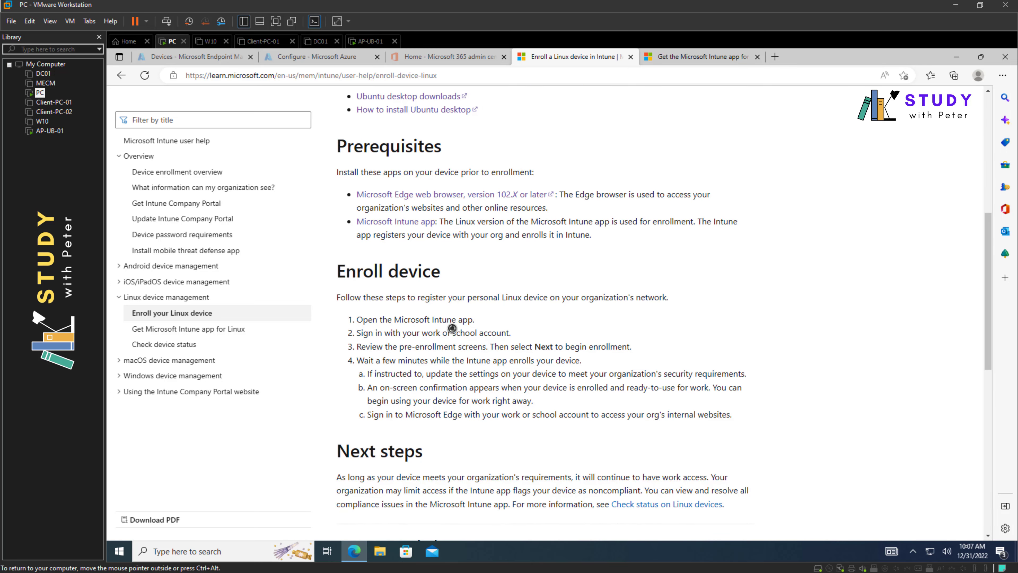
pyautogui.click(50, 131)
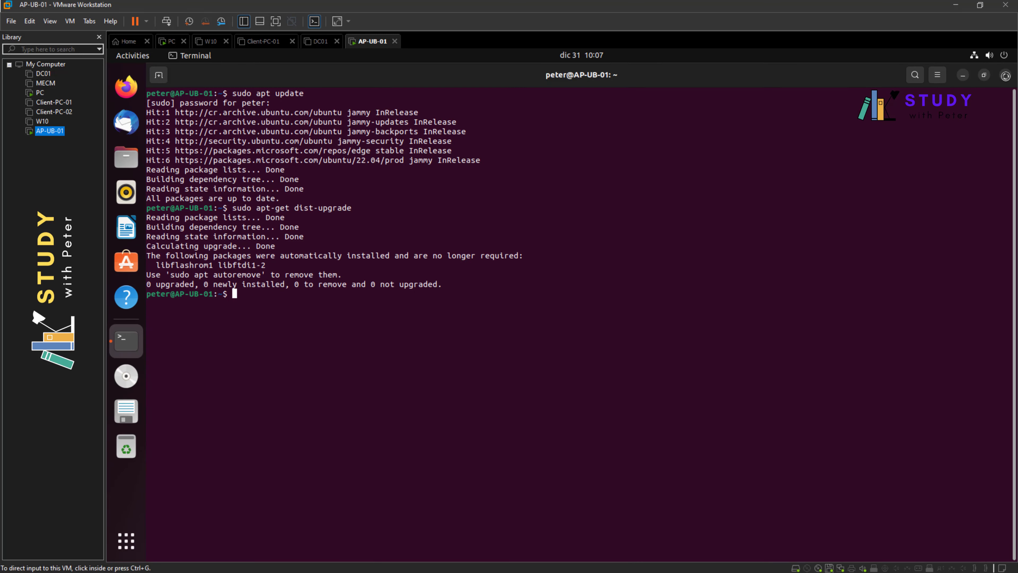
# - Close the terminal and launch Microsoft Intune from the applications overview
pyautogui.click(1004, 75)
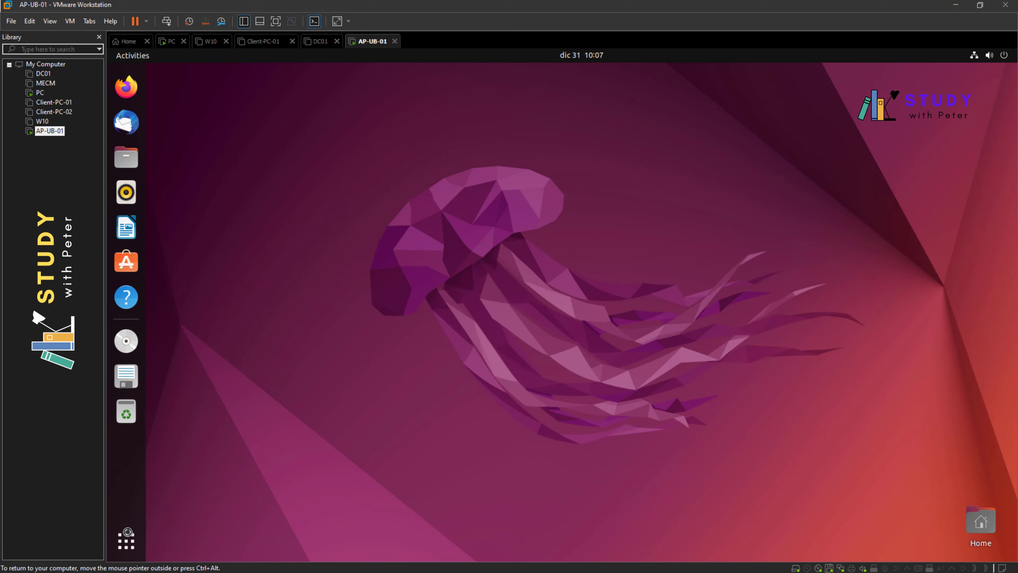
pyautogui.click(127, 538)
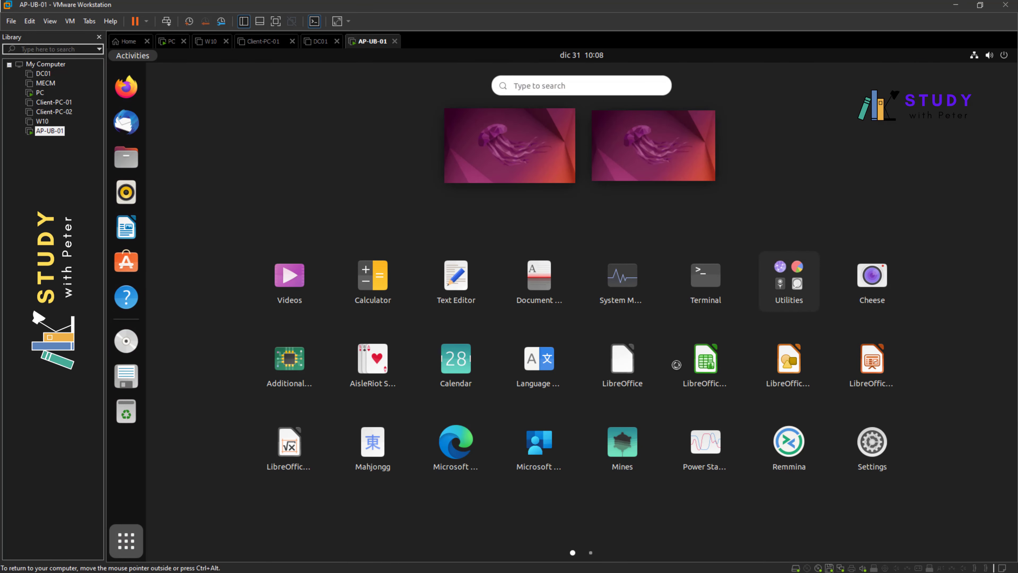
pyautogui.click(538, 443)
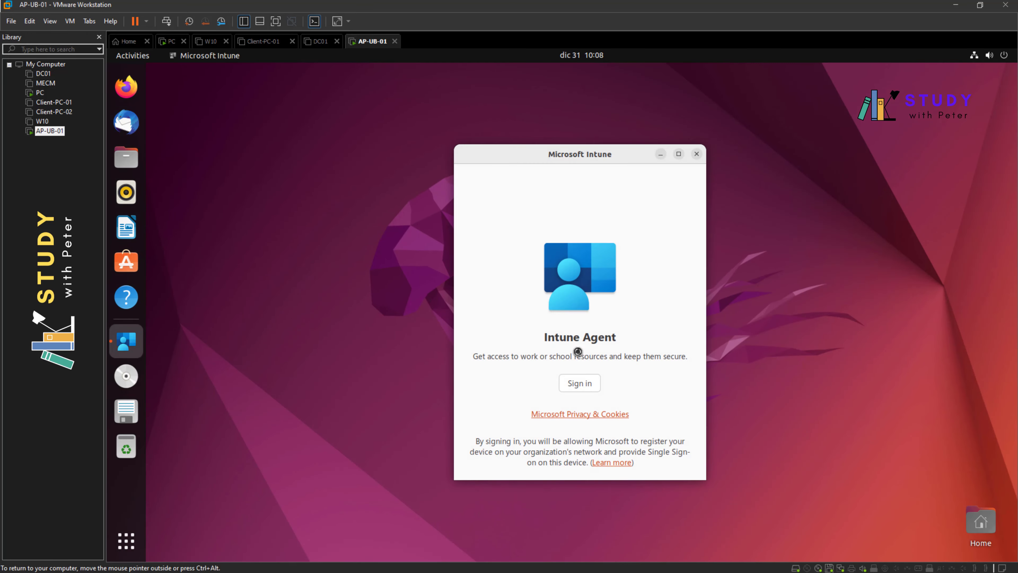
# - Review the sign-in and pre-enrollment steps in the enrollment docs before returning to Intune
pyautogui.click(40, 92)
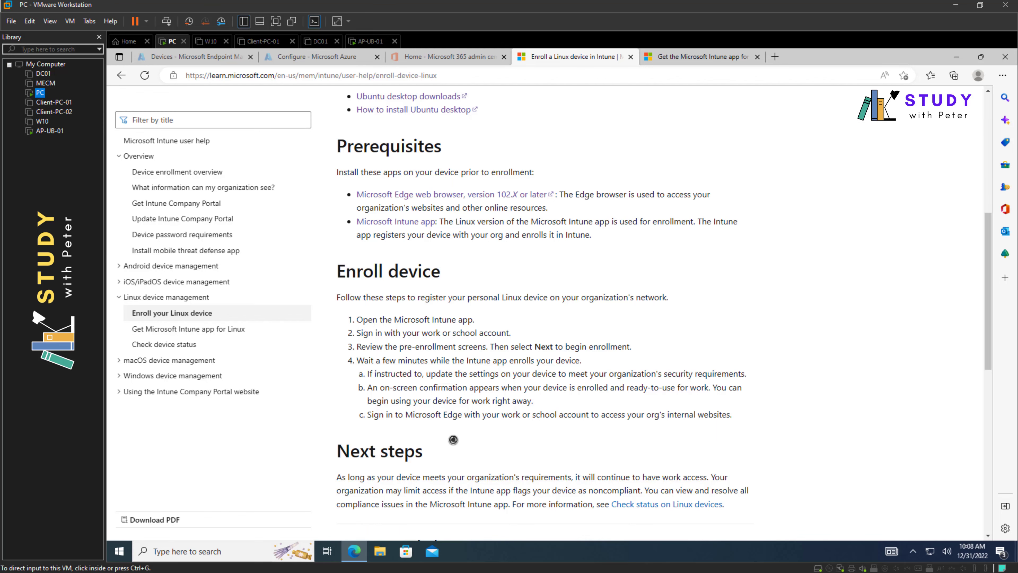
pyautogui.moveTo(361, 332); pyautogui.dragTo(550, 334)
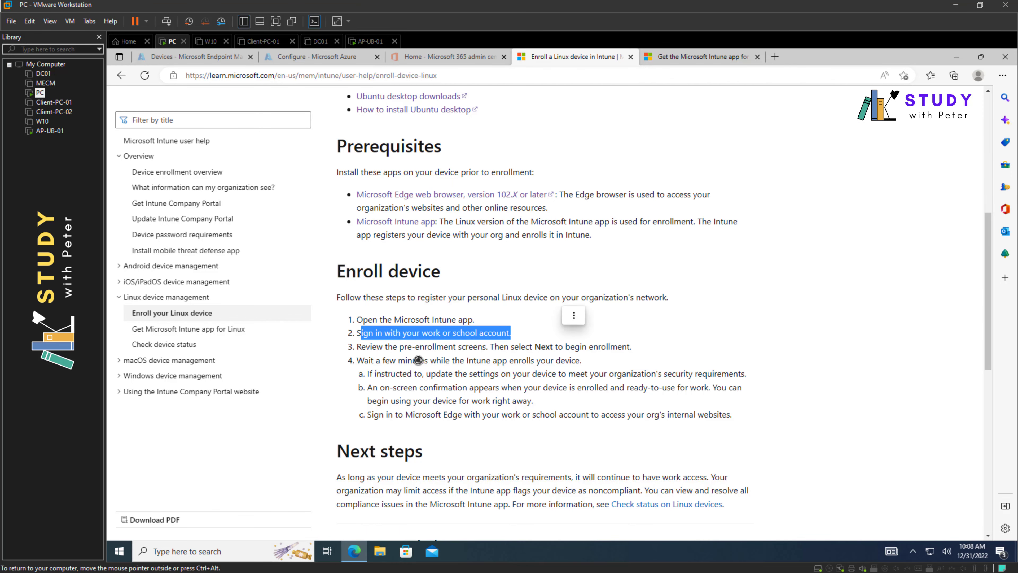
pyautogui.moveTo(385, 347); pyautogui.dragTo(391, 357)
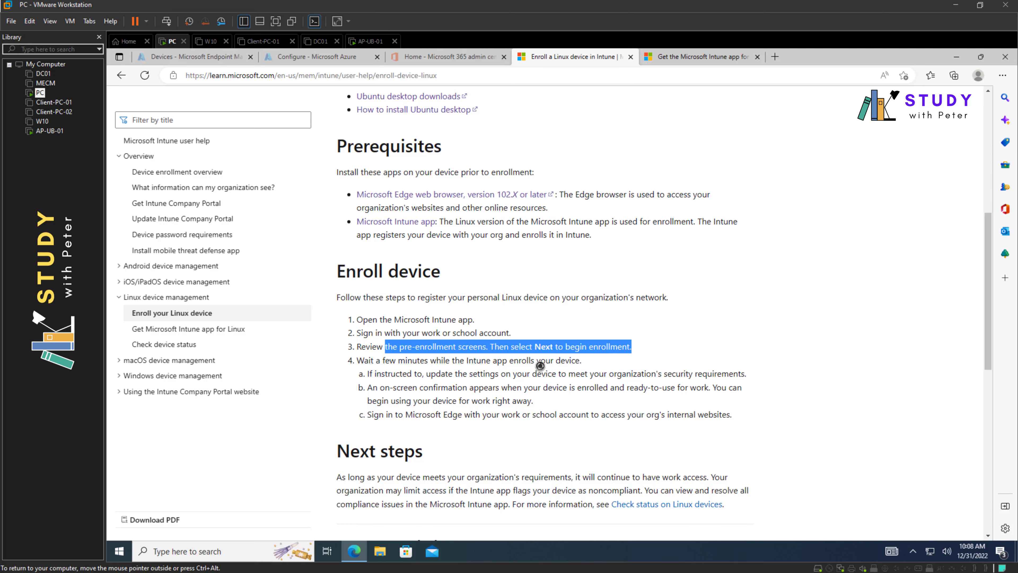
pyautogui.click(504, 373)
pyautogui.scroll(-3, 444, 425)
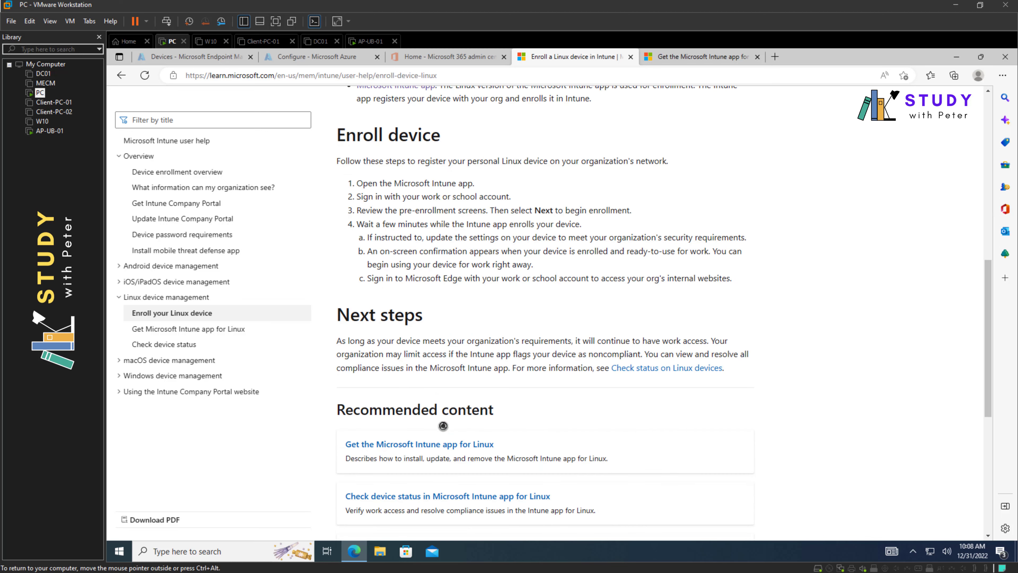
pyautogui.scroll(3, 444, 424)
pyautogui.click(50, 131)
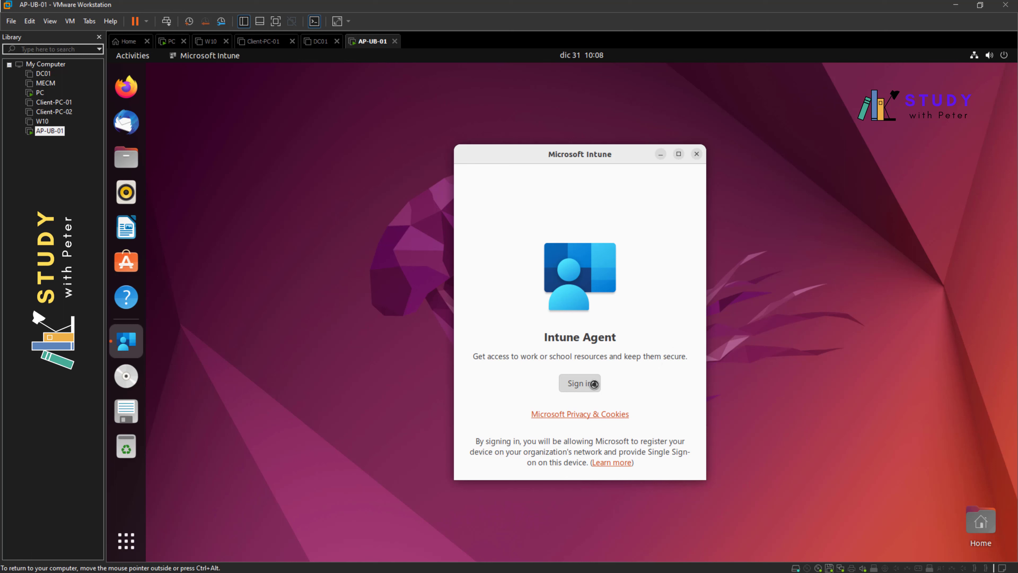
# - Start the Intune sign-in and submit the work email address
pyautogui.click(576, 382)
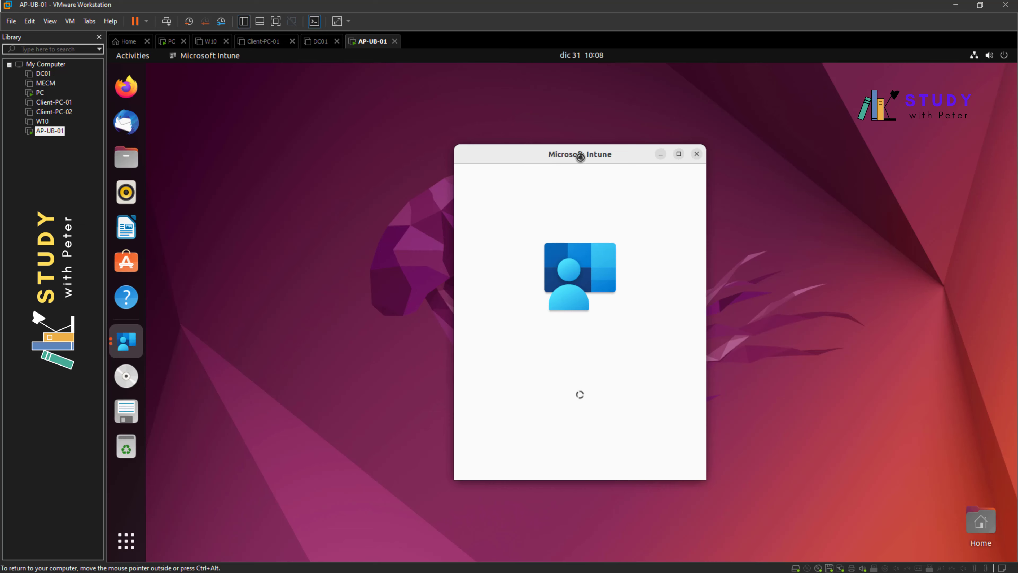
pyautogui.moveTo(580, 156); pyautogui.dragTo(383, 156)
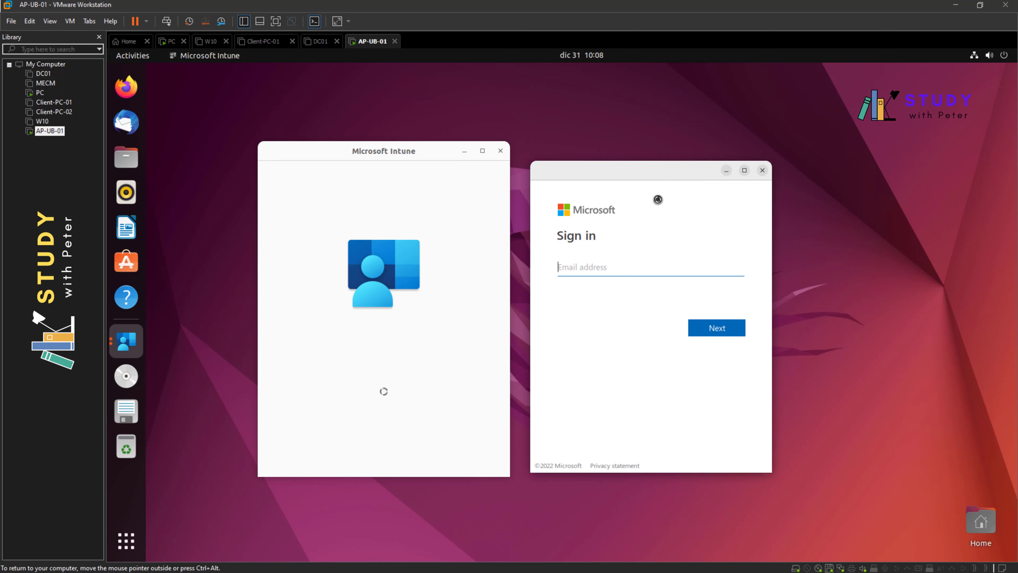
pyautogui.press('Return')
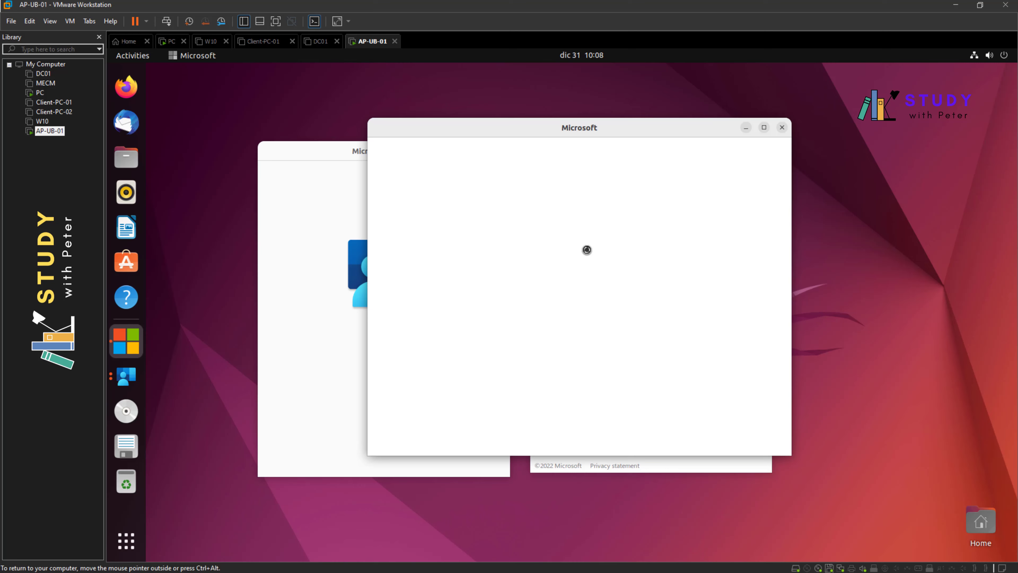
# - Move the blank Microsoft and Intune windows aside and choose Wait on each not-responding warning
pyautogui.moveTo(558, 127); pyautogui.dragTo(670, 154)
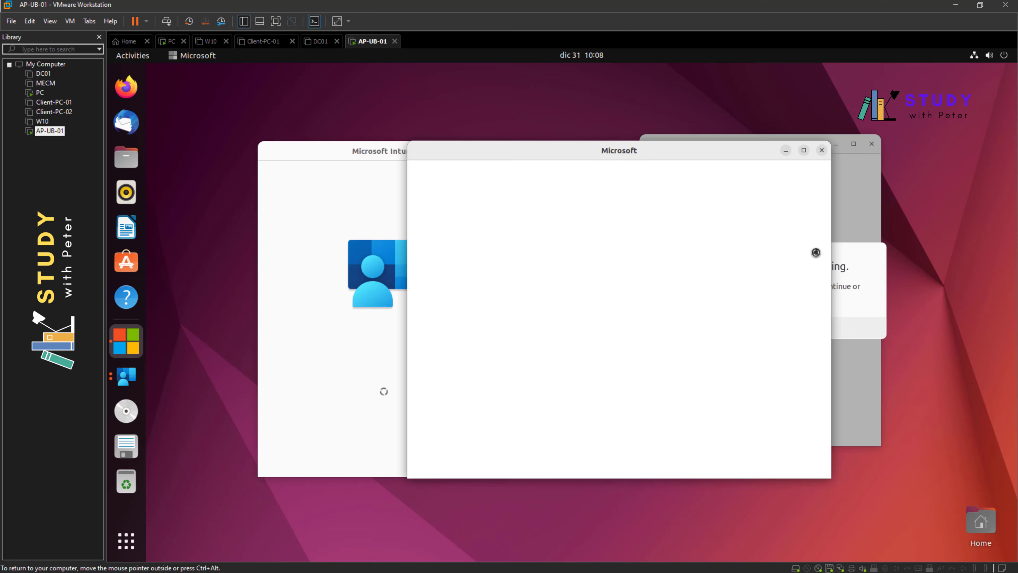
pyautogui.moveTo(729, 156); pyautogui.dragTo(566, 203)
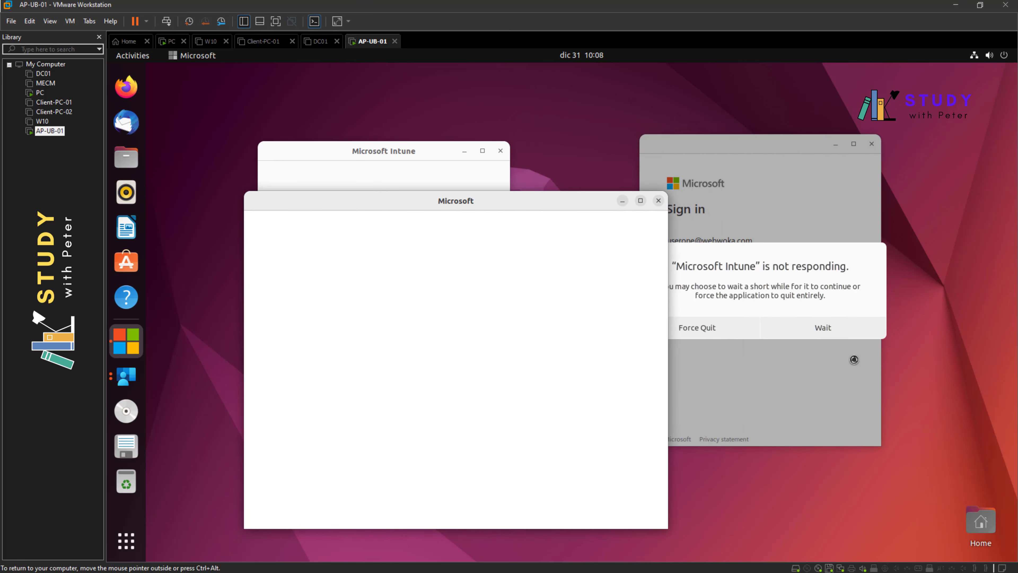
pyautogui.click(833, 328)
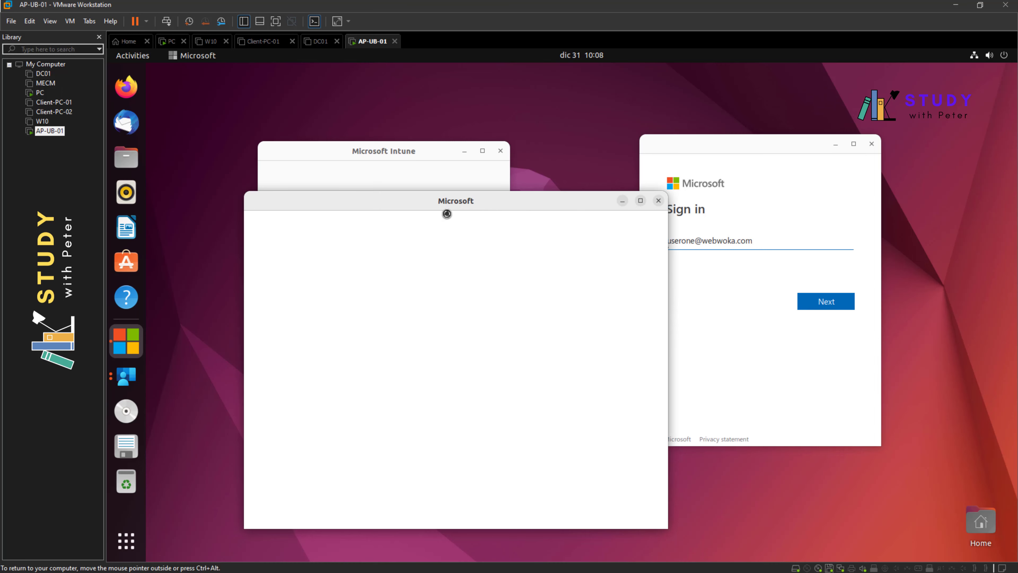
pyautogui.moveTo(453, 208); pyautogui.dragTo(553, 199)
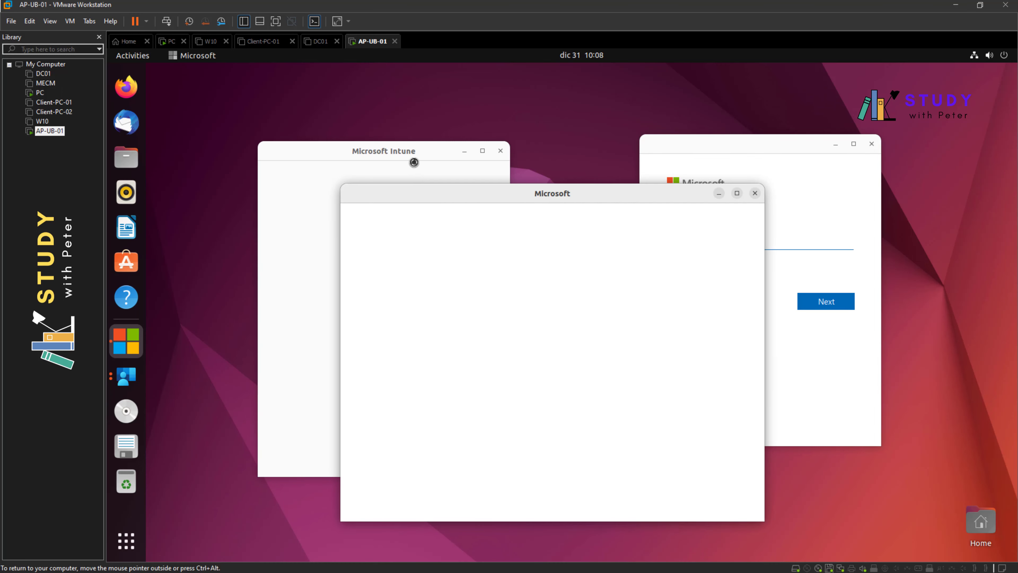
pyautogui.moveTo(414, 163); pyautogui.dragTo(381, 162)
pyautogui.moveTo(564, 202); pyautogui.dragTo(547, 200)
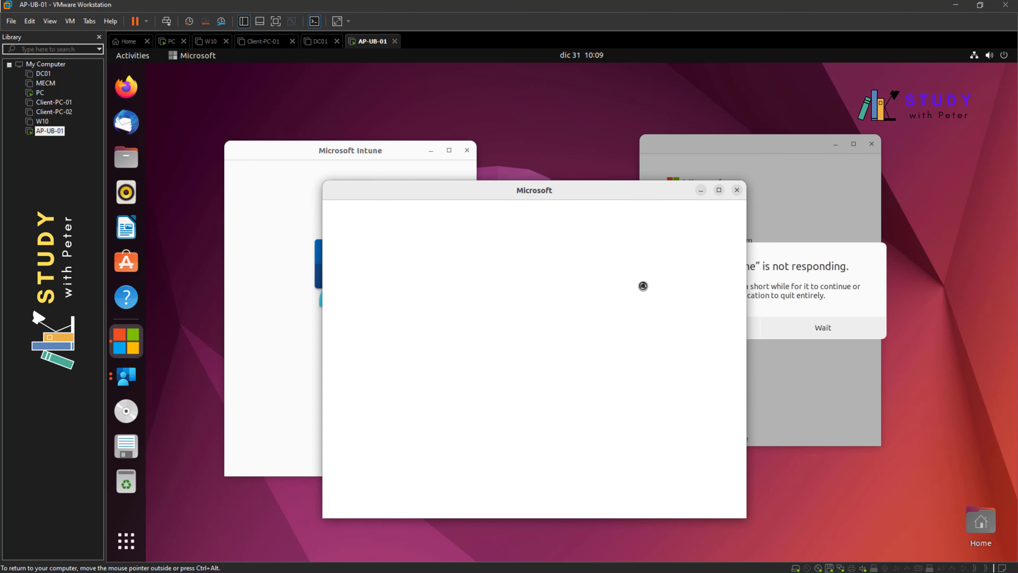
pyautogui.click(828, 329)
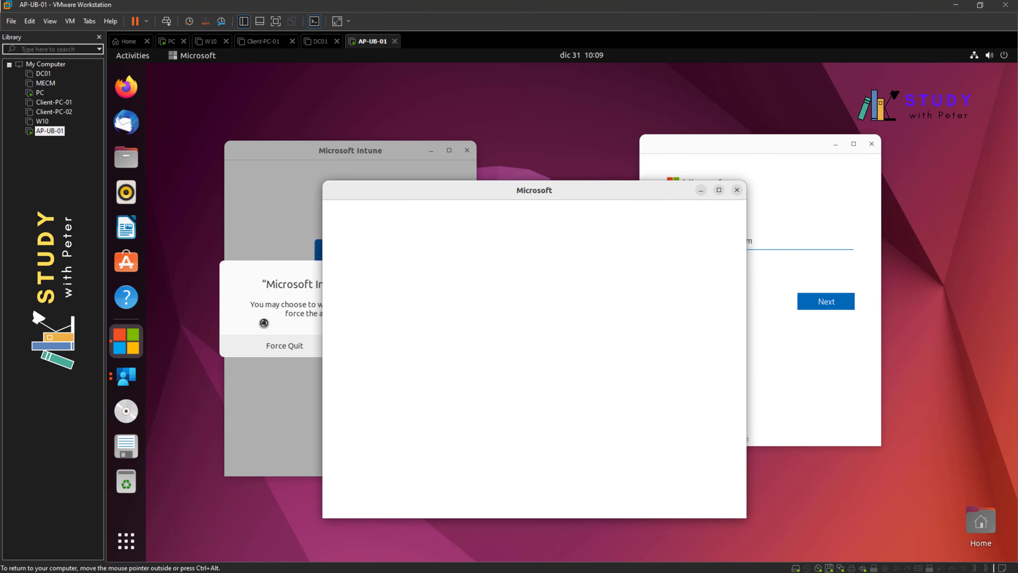
pyautogui.moveTo(464, 185); pyautogui.dragTo(488, 194)
pyautogui.click(401, 346)
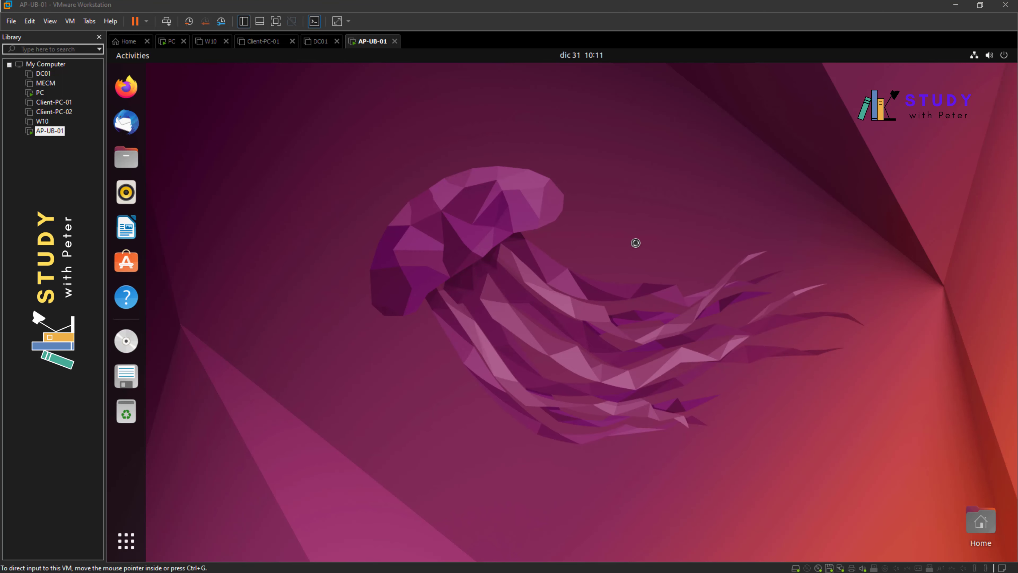
pyautogui.rightClick(600, 260)
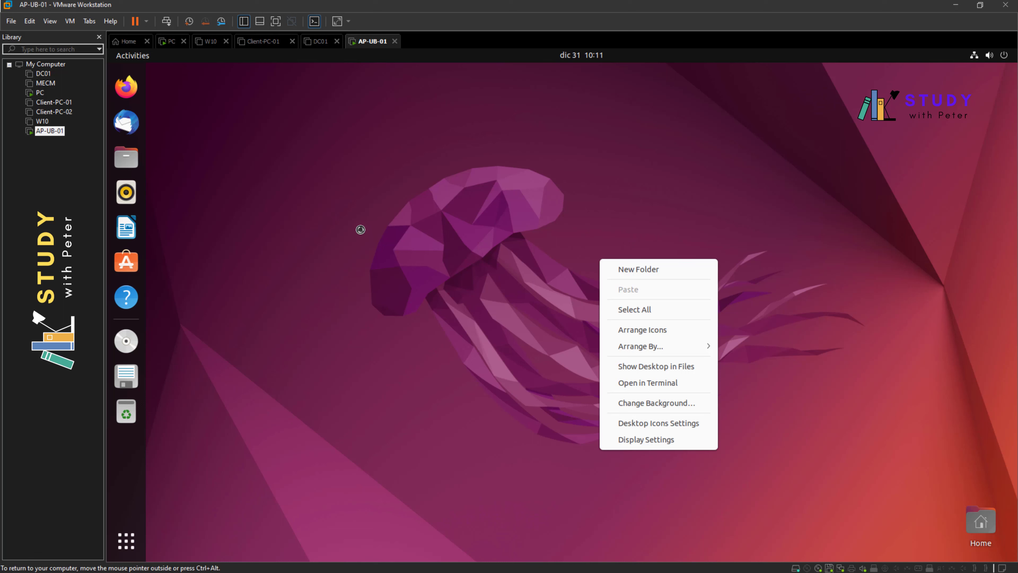
pyautogui.click(233, 368)
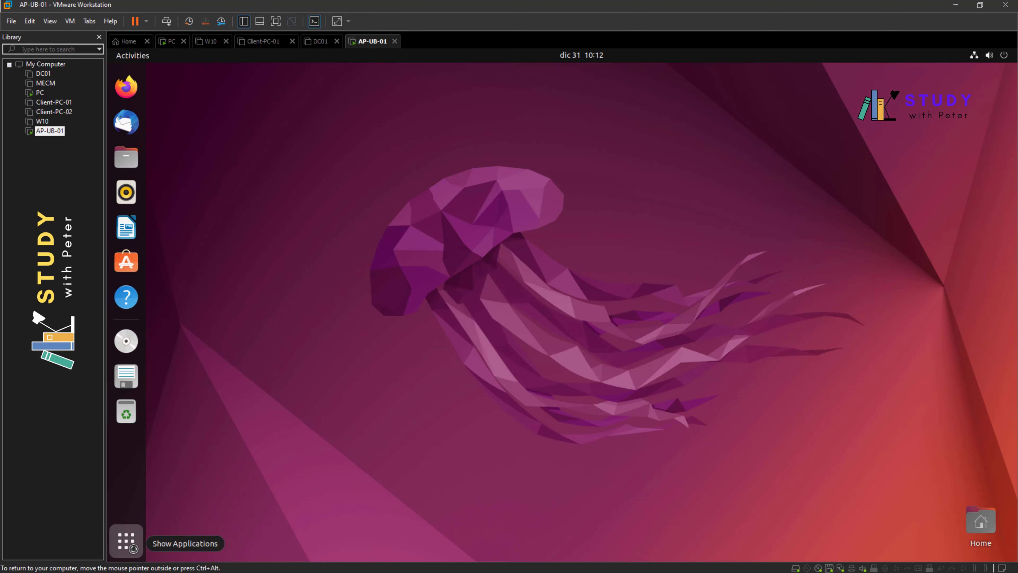
# - Relaunch Microsoft Intune, start sign-in, and submit the work email address again
pyautogui.click(126, 541)
pyautogui.click(539, 441)
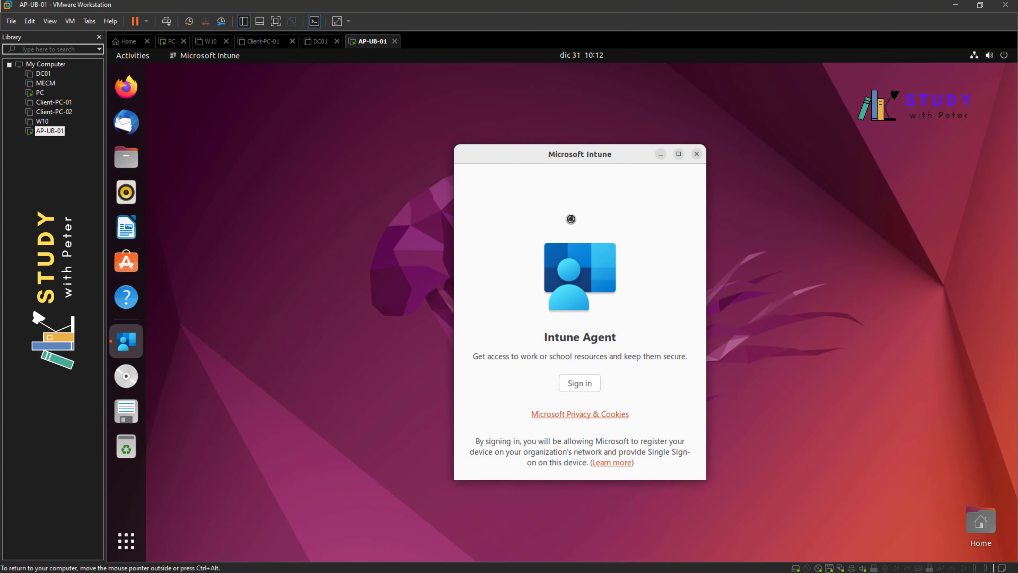
pyautogui.click(577, 389)
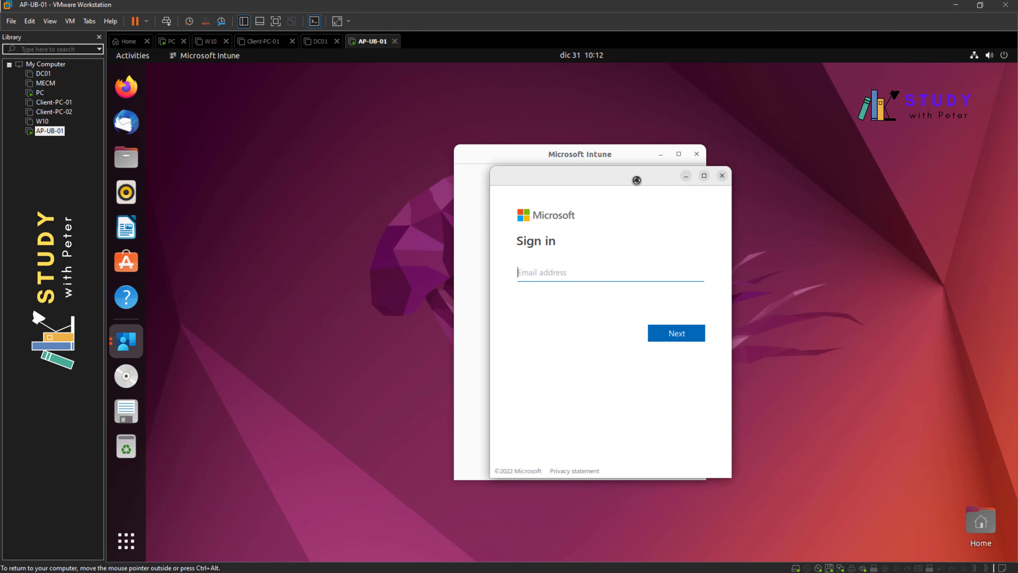
pyautogui.moveTo(624, 155); pyautogui.dragTo(368, 138)
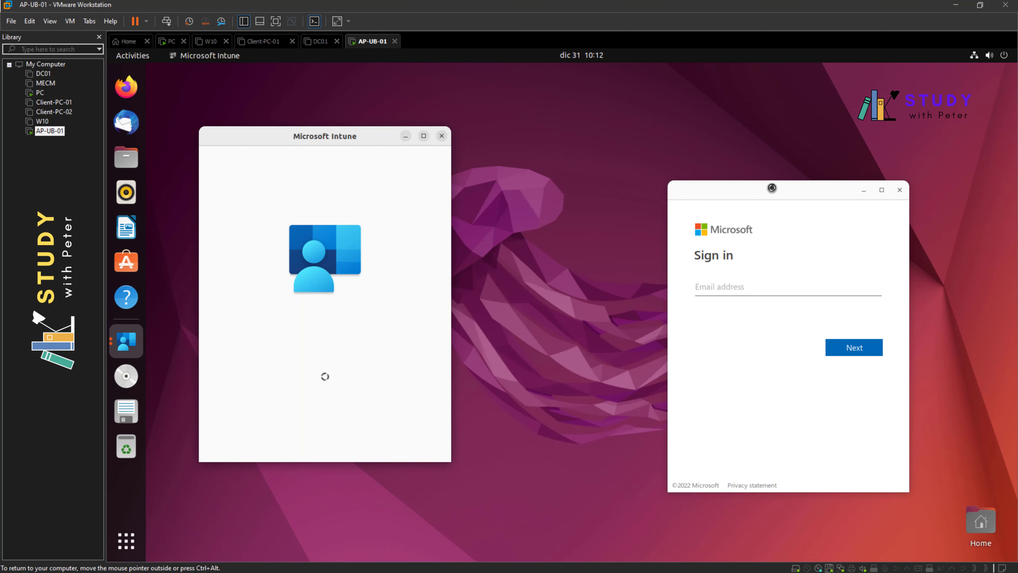
pyautogui.moveTo(766, 186); pyautogui.dragTo(630, 164)
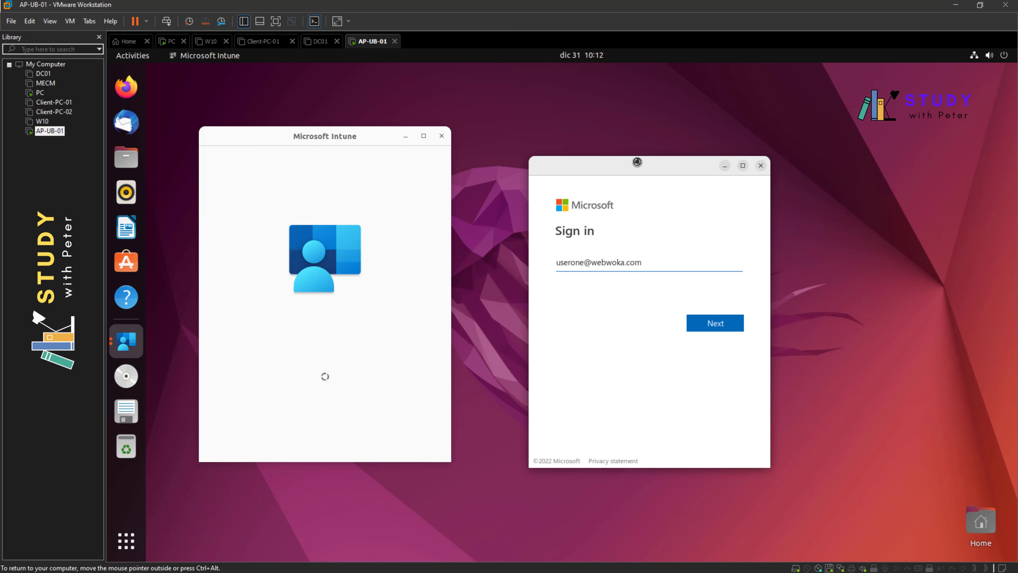
pyautogui.click(716, 323)
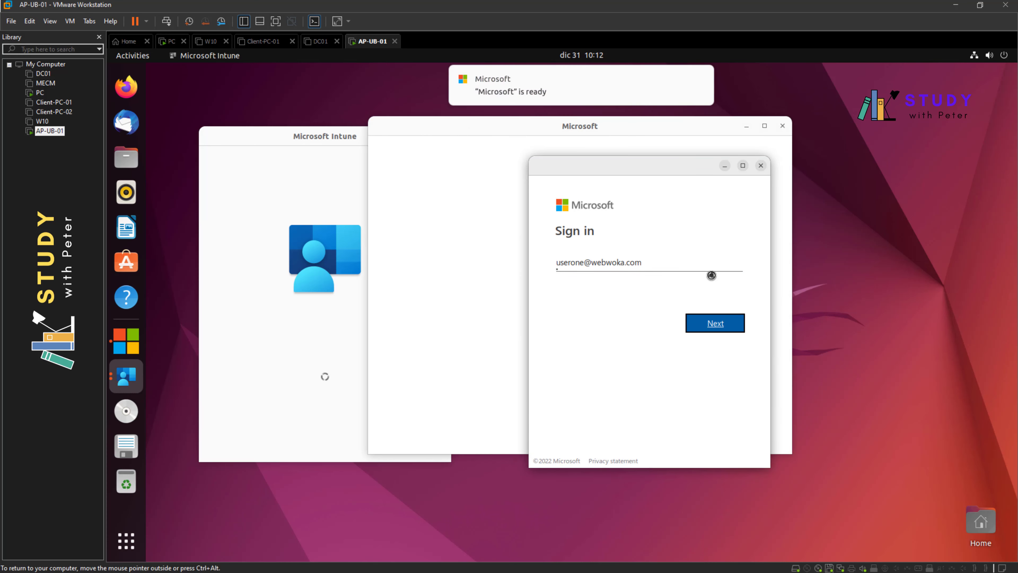
# - Choose Wait on the repeated not-responding warnings, then close the blank Microsoft and sign-in windows
pyautogui.moveTo(632, 161); pyautogui.dragTo(833, 197)
pyautogui.moveTo(617, 130); pyautogui.dragTo(501, 166)
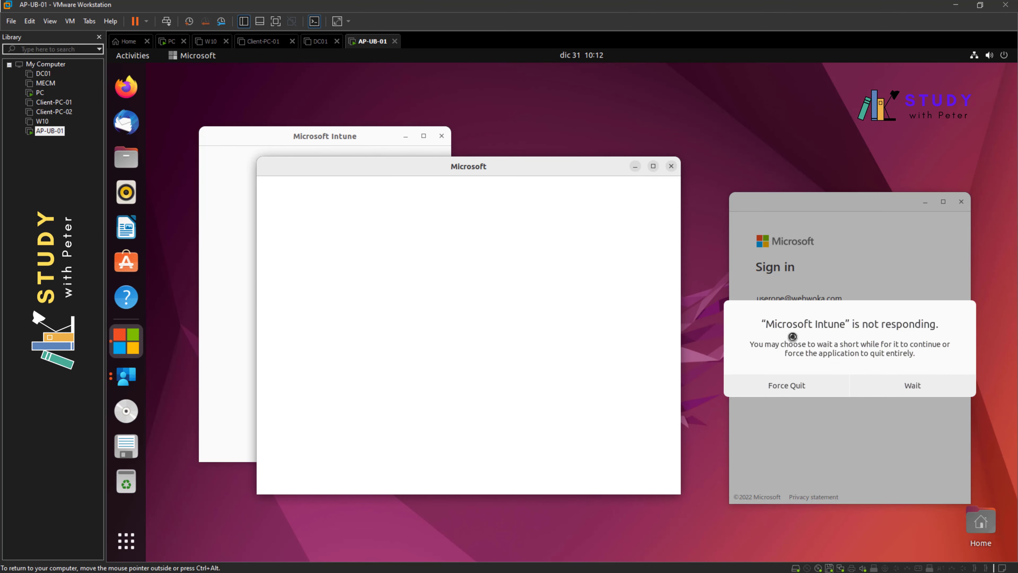
pyautogui.click(916, 385)
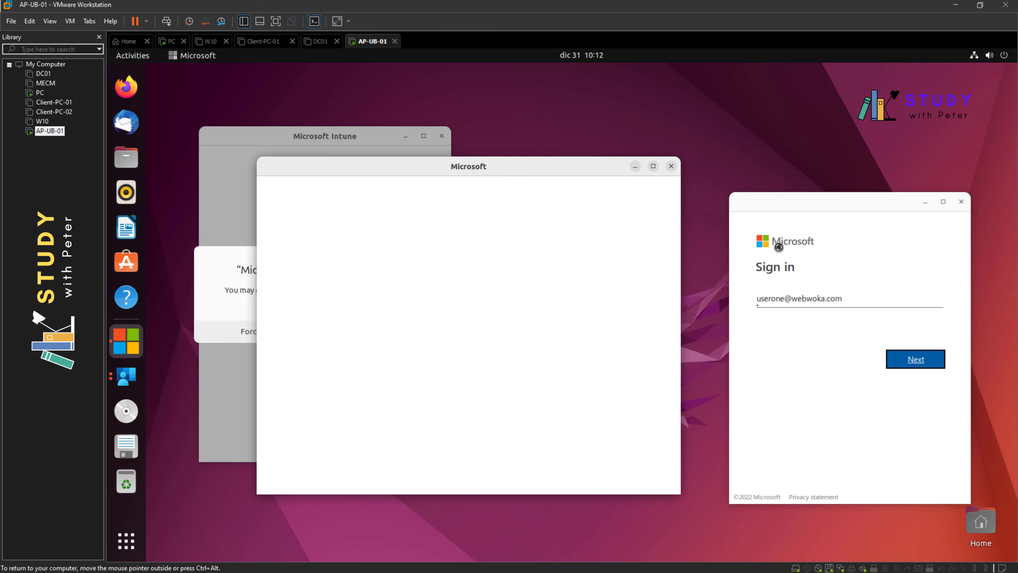
pyautogui.moveTo(454, 173); pyautogui.dragTo(540, 165)
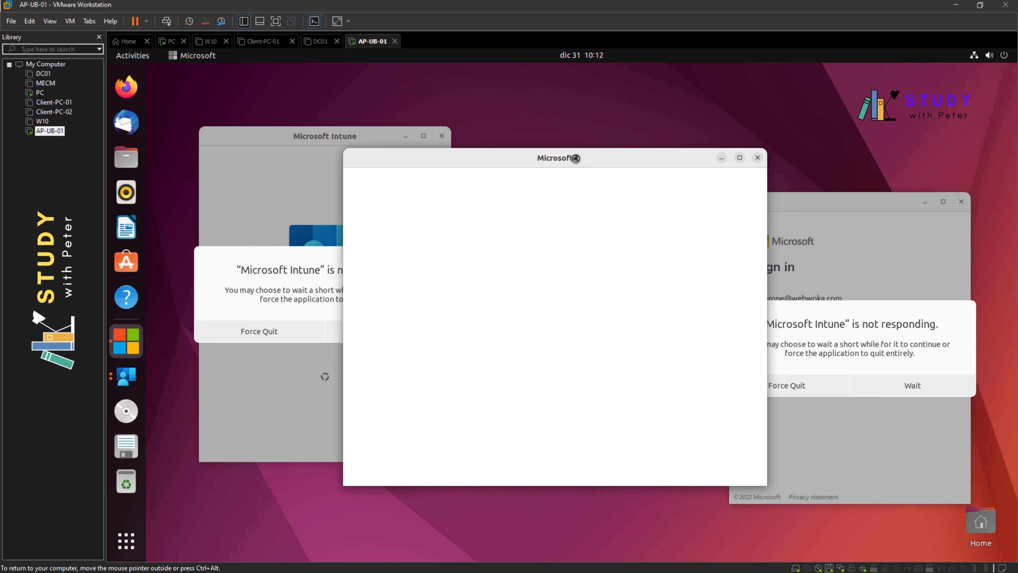
pyautogui.click(920, 385)
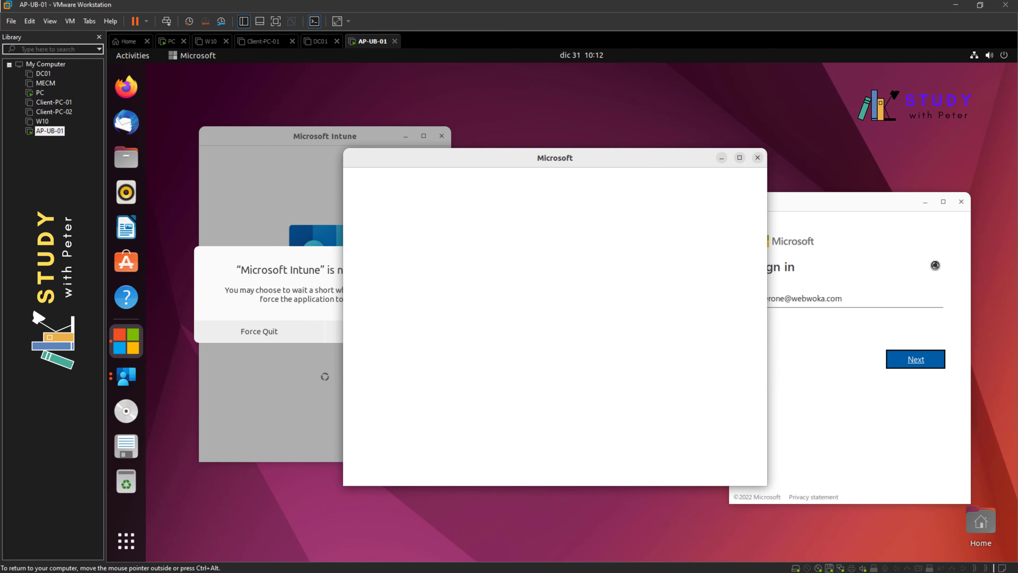
pyautogui.click(969, 205)
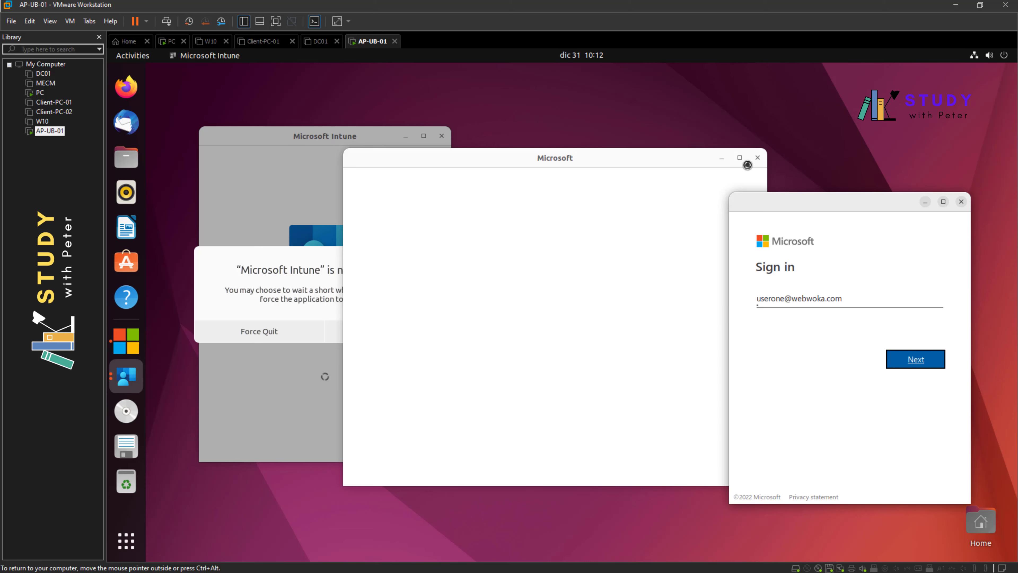
pyautogui.click(760, 157)
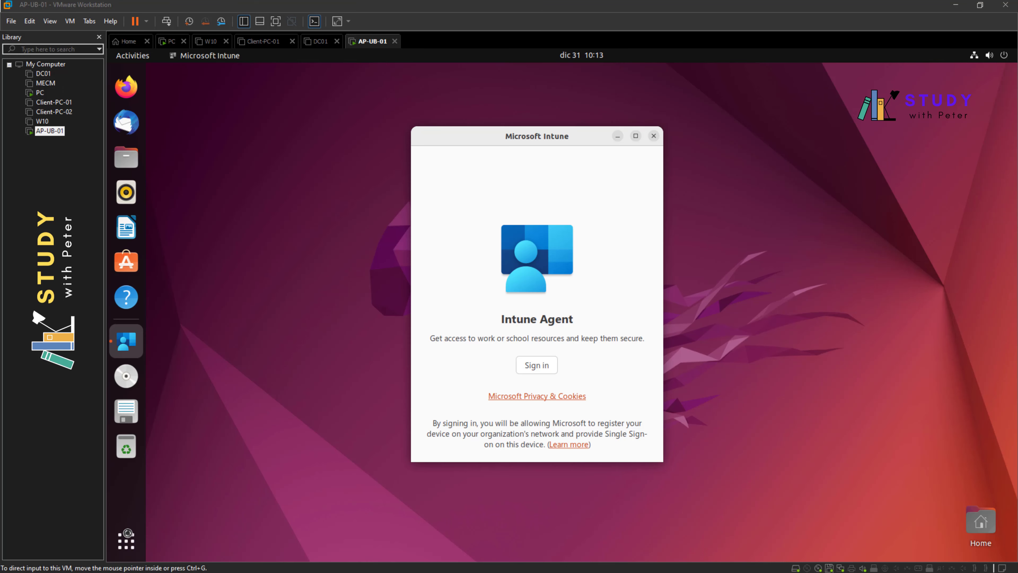
# - Open System Monitor from the application grid, close it, and return to the grid
pyautogui.click(126, 540)
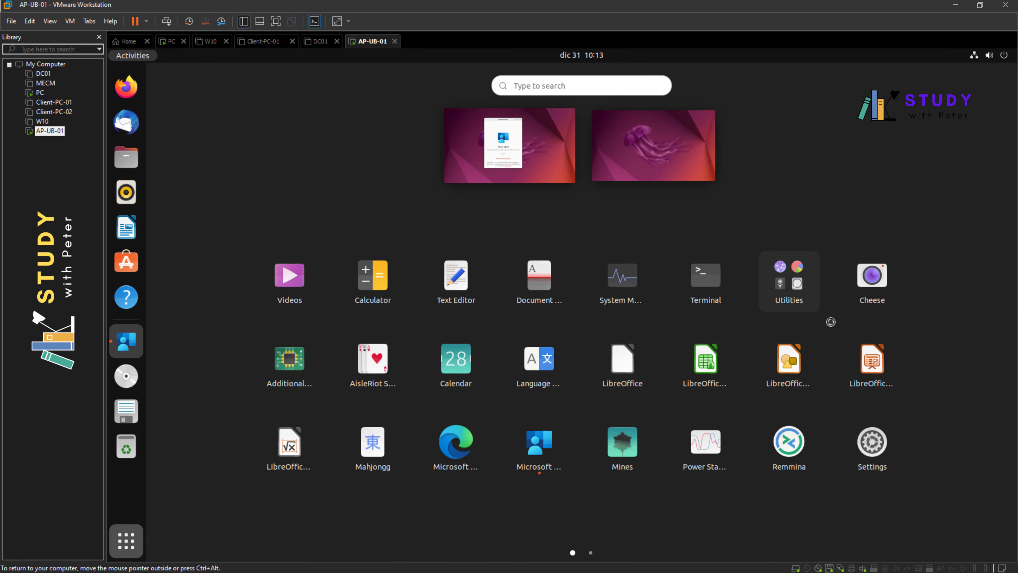
pyautogui.click(622, 276)
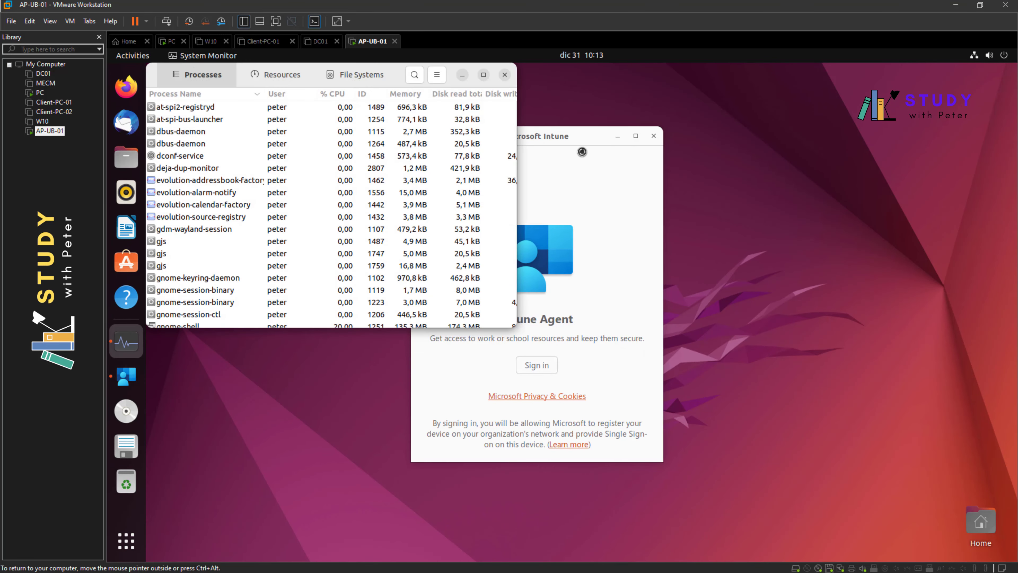
pyautogui.click(504, 75)
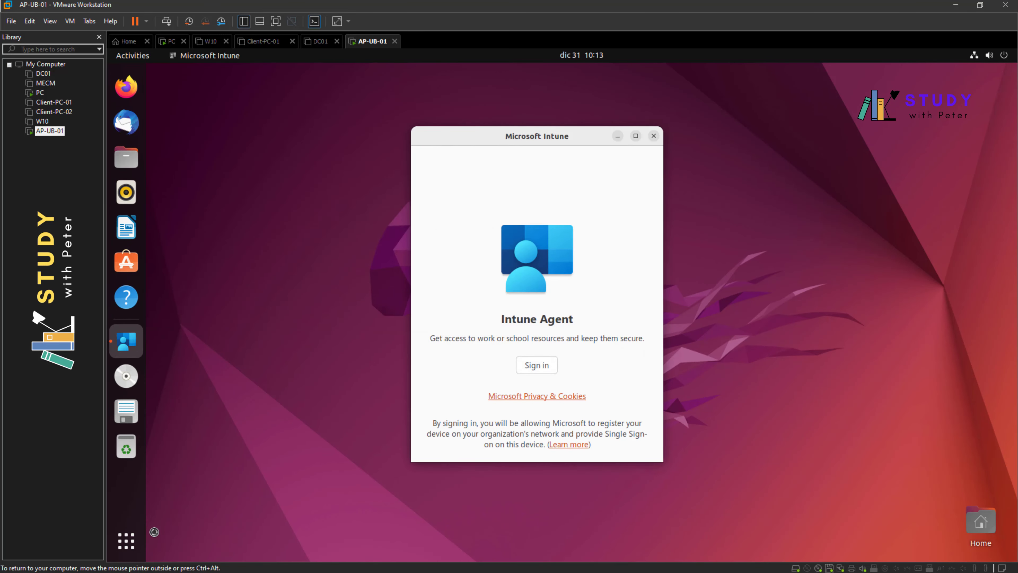
pyautogui.click(126, 540)
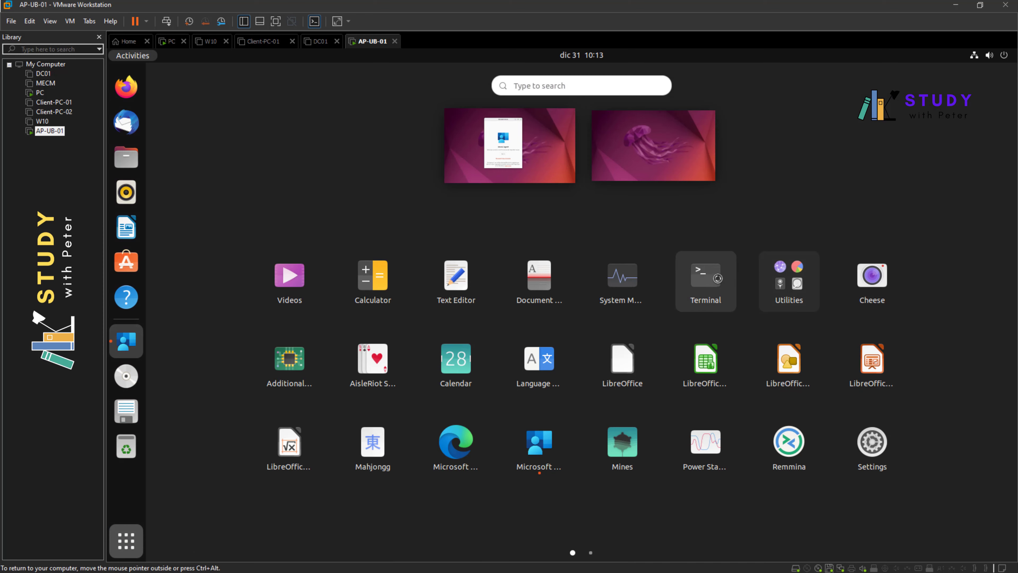
# - Run the pasted sudo apt update in a new terminal, finding all packages up to date
pyautogui.click(481, 252)
pyautogui.hotkey('ctrl', 'alt', 't')
pyautogui.rightClick(351, 133)
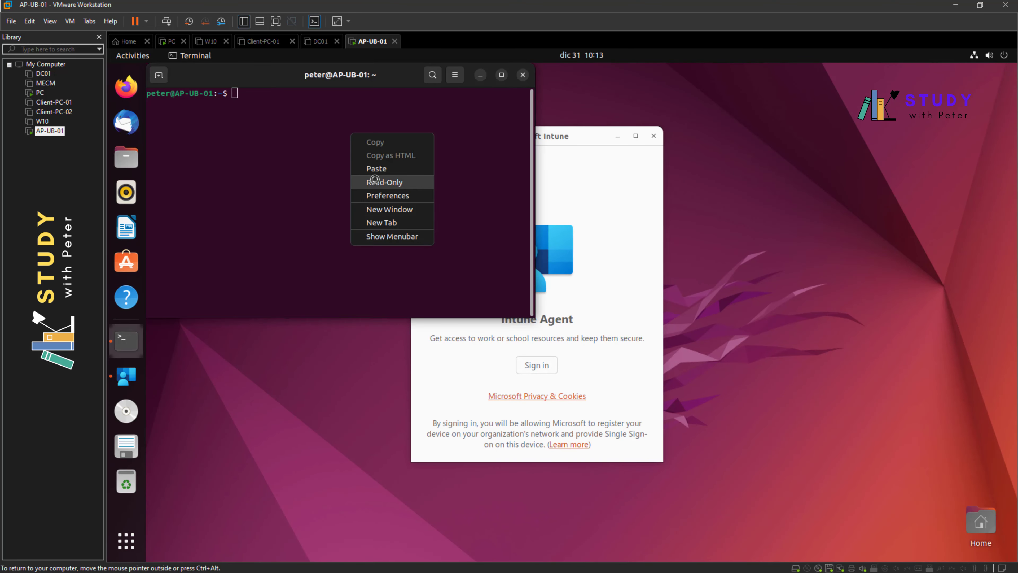
pyautogui.click(382, 167)
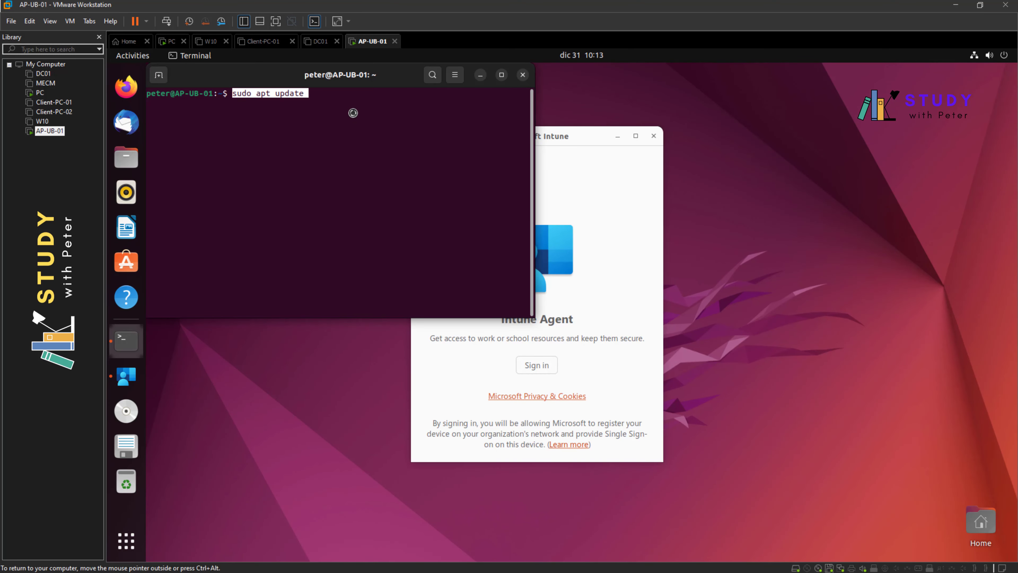
pyautogui.press('Return')
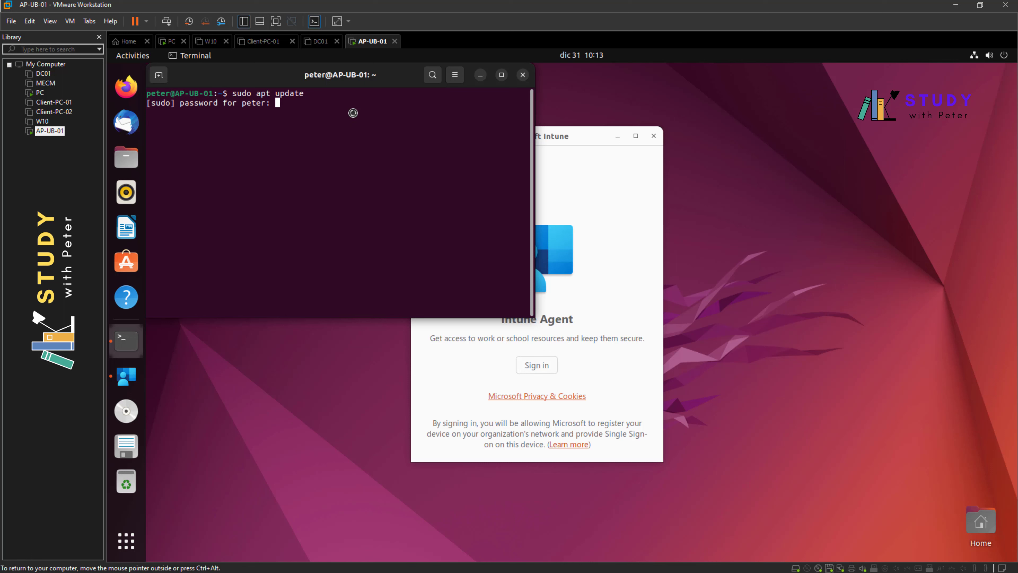
pyautogui.press('Return')
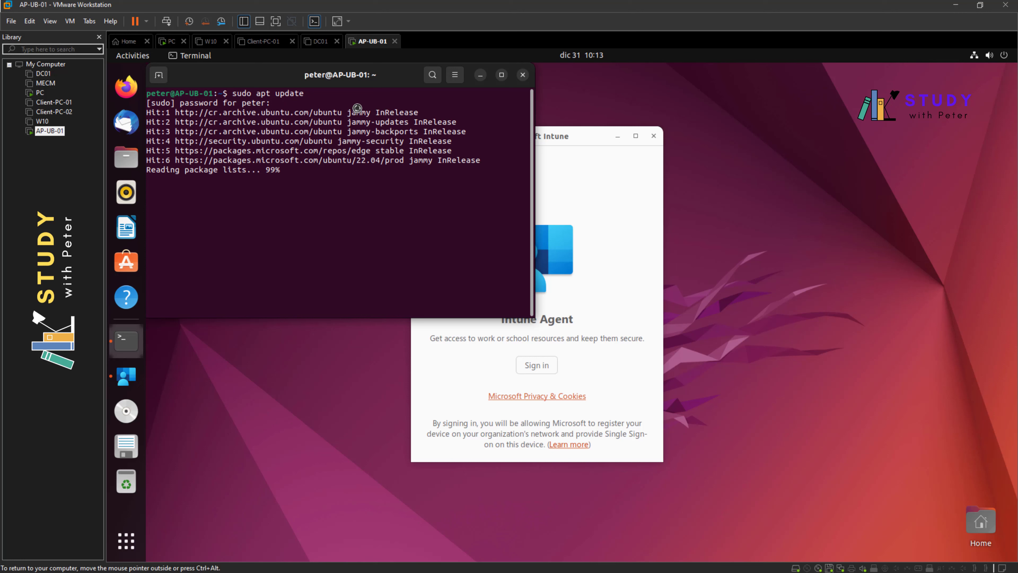
pyautogui.moveTo(281, 78); pyautogui.dragTo(371, 141)
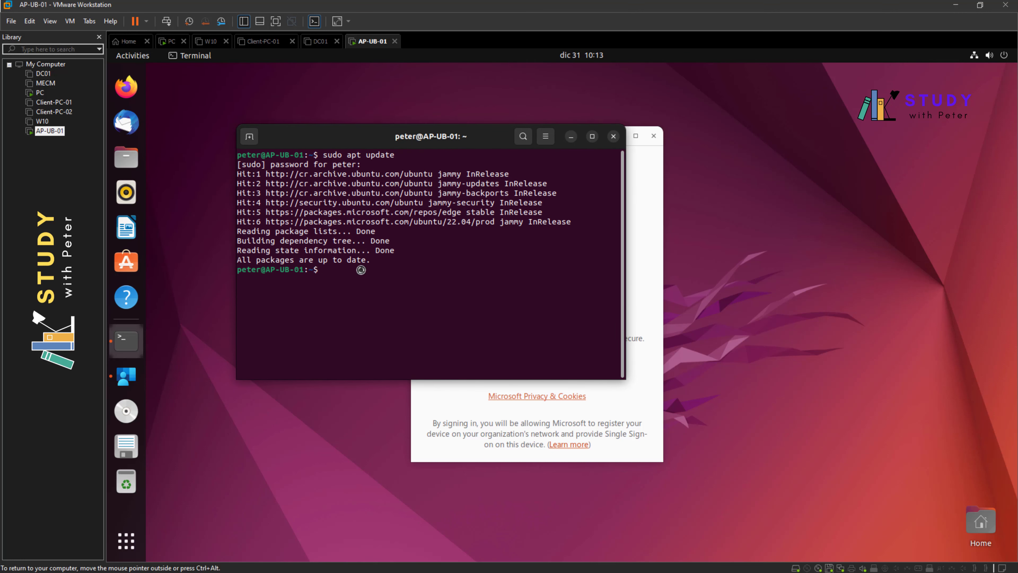
pyautogui.hotkey('ctrl', 'alt')
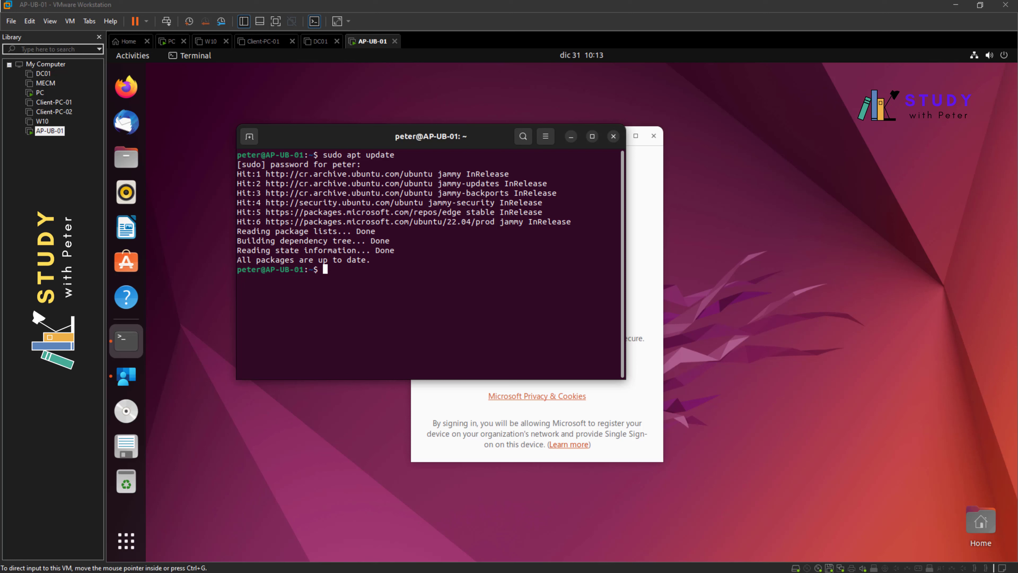
# - Run the pasted sudo apt-get upgrade (0 upgraded), then restart the Intune sign-in
pyautogui.rightClick(388, 292)
pyautogui.click(416, 326)
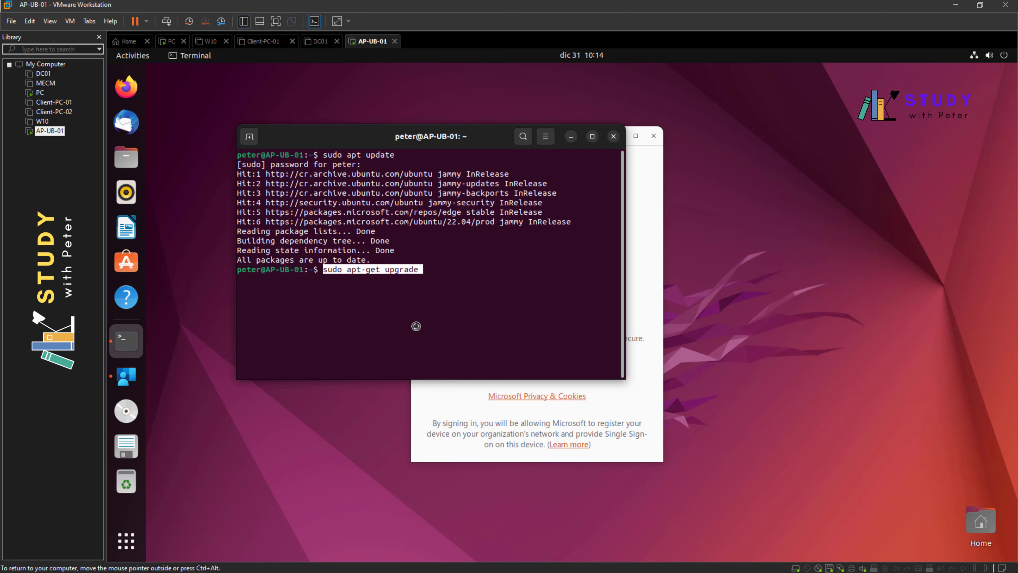
pyautogui.press('Return')
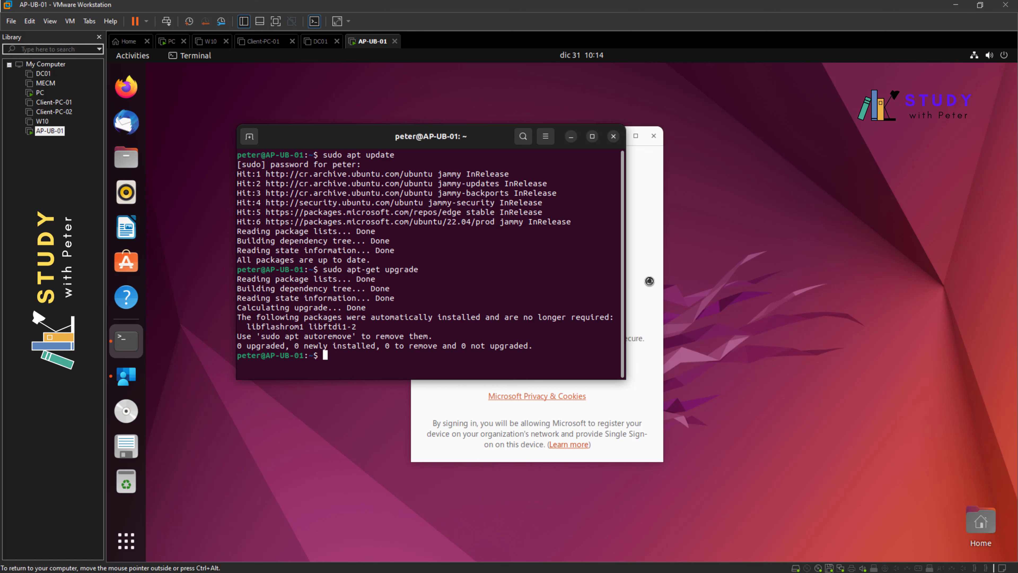
pyautogui.click(647, 282)
pyautogui.click(528, 363)
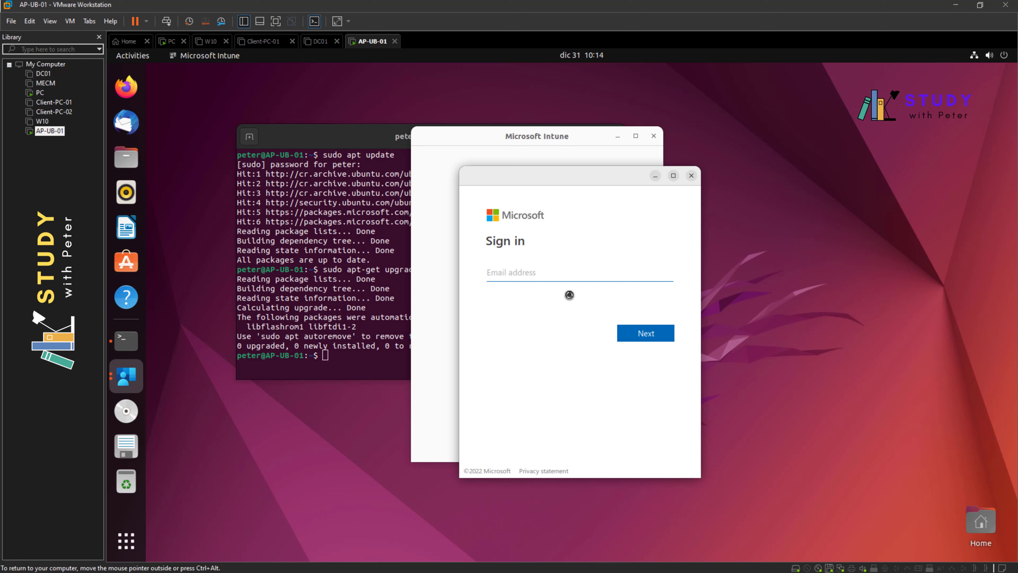
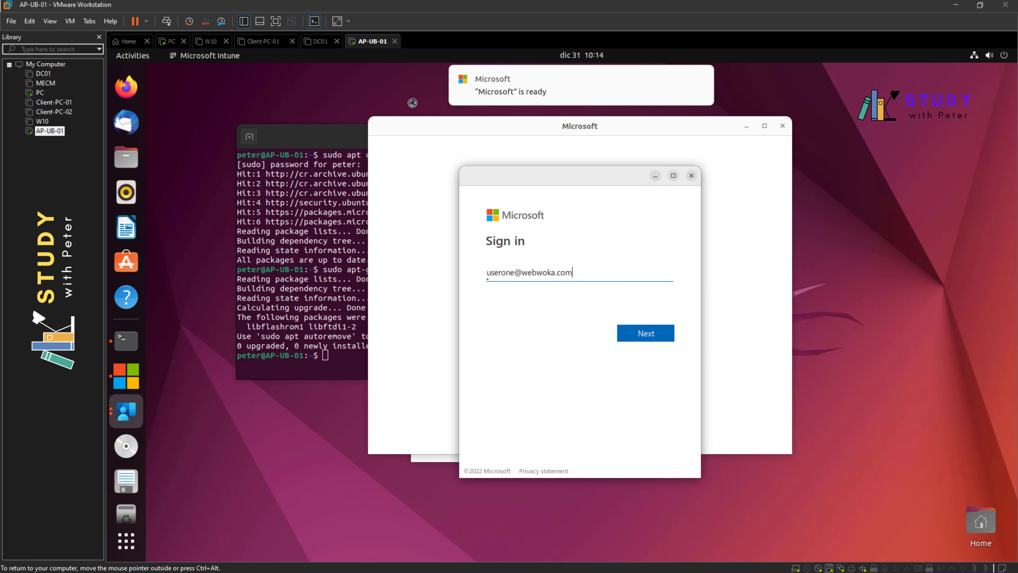
# - Enter the work email in Intune sign-in, separate the two windows, and choose Wait on the freeze
pyautogui.moveTo(515, 180); pyautogui.dragTo(760, 188)
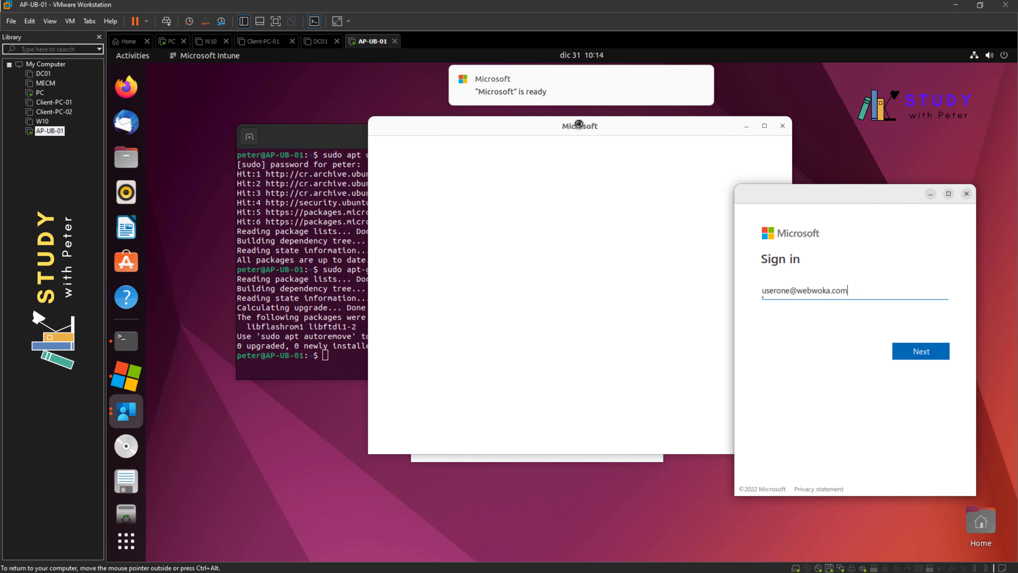
pyautogui.moveTo(582, 129); pyautogui.dragTo(439, 180)
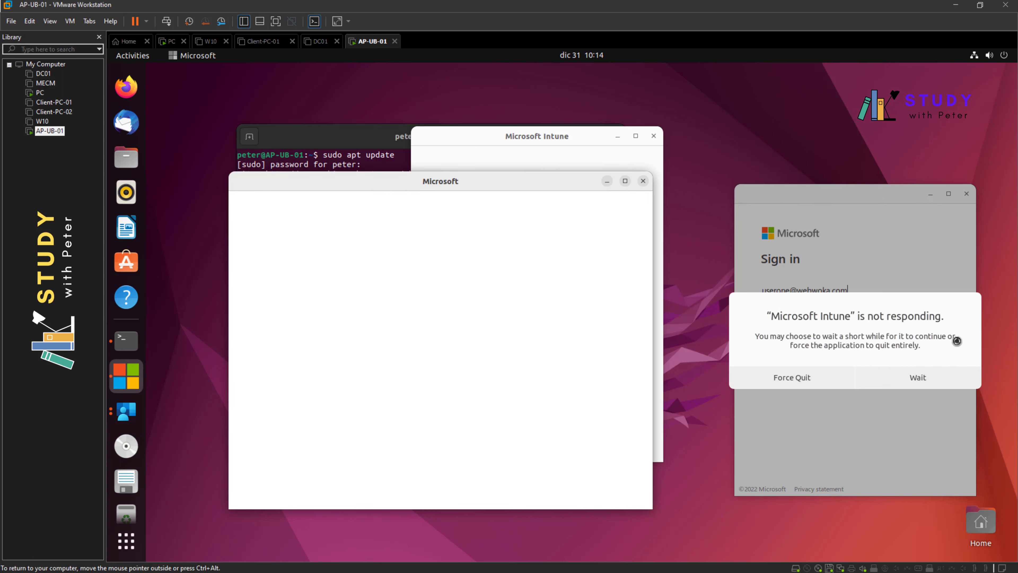
pyautogui.click(931, 378)
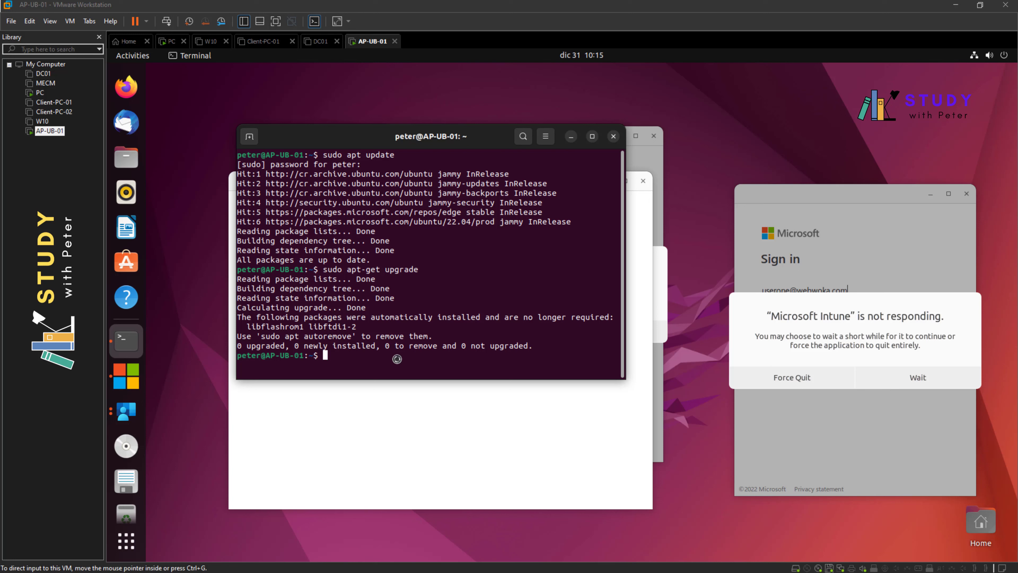
# - Run the pasted sudo rm command to delete the microsoft-ubuntu-focal-prod.list source file
pyautogui.rightClick(371, 363)
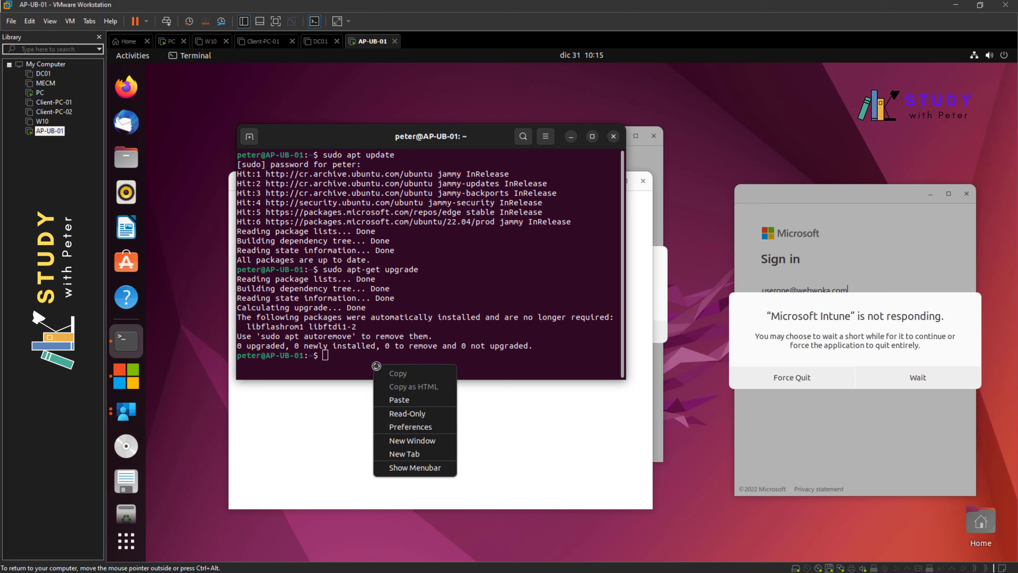
pyautogui.click(406, 400)
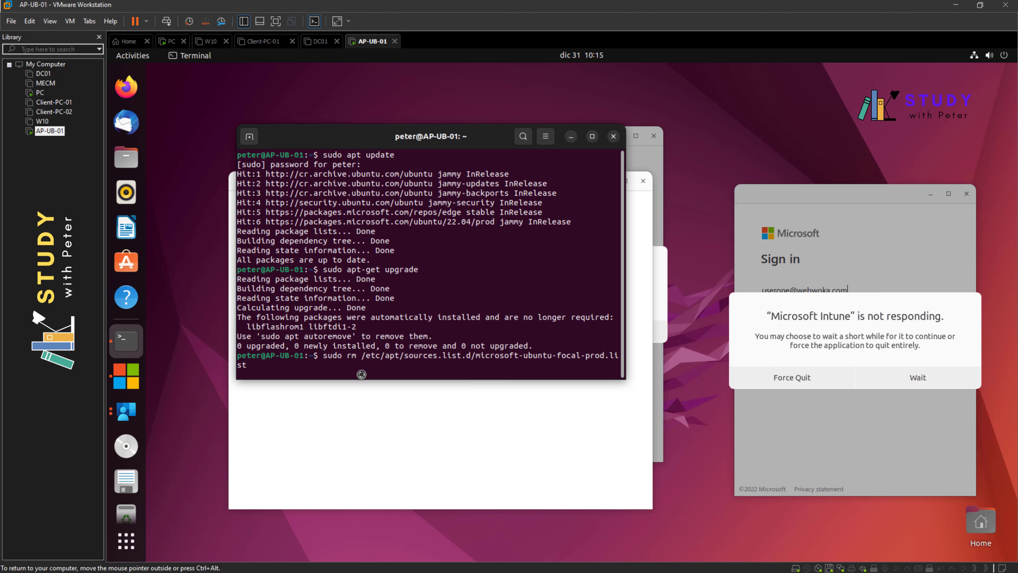
pyautogui.press('Return')
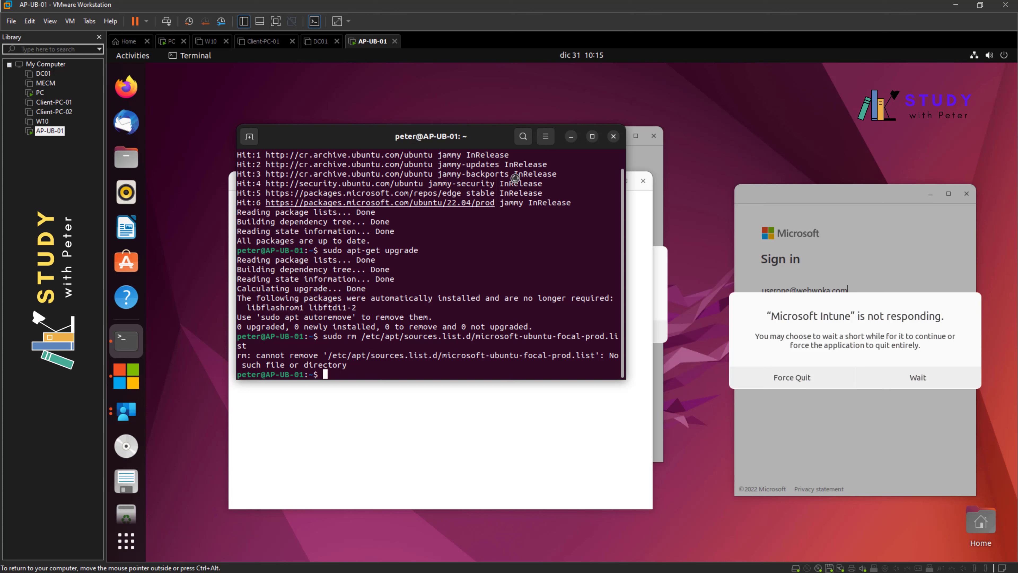
pyautogui.hotkey('ctrl', 'alt')
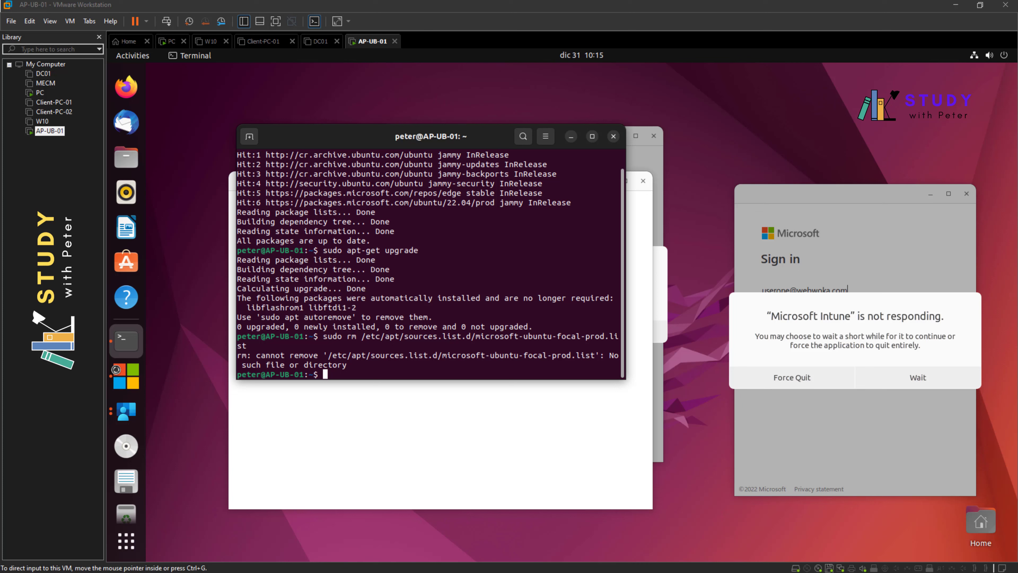
# - Run sudo apt-get update to refresh package lists, and let the frozen Intune app keep waiting
pyautogui.rightClick(368, 371)
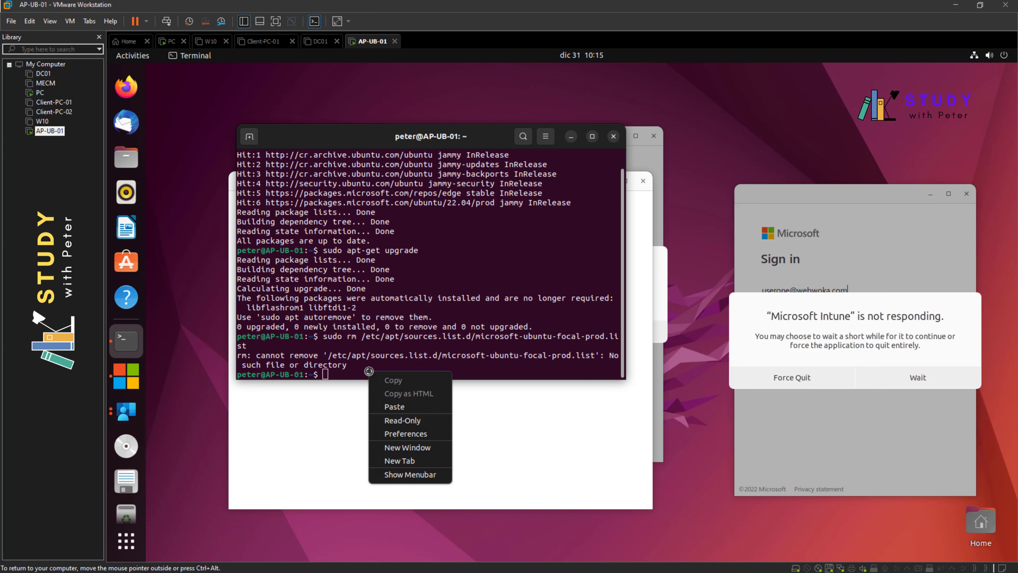
pyautogui.click(391, 403)
pyautogui.press('End')
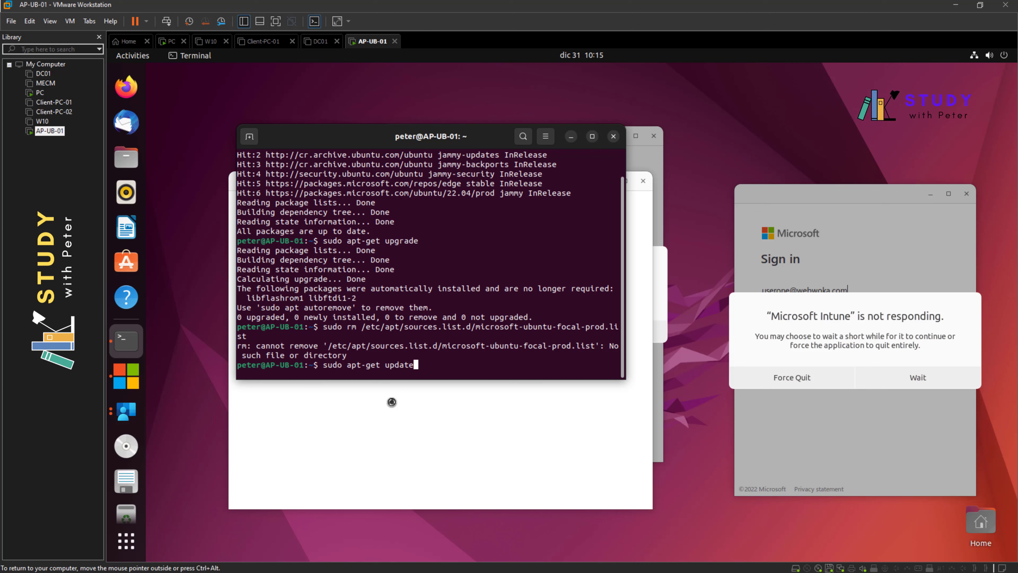
pyautogui.press('Return')
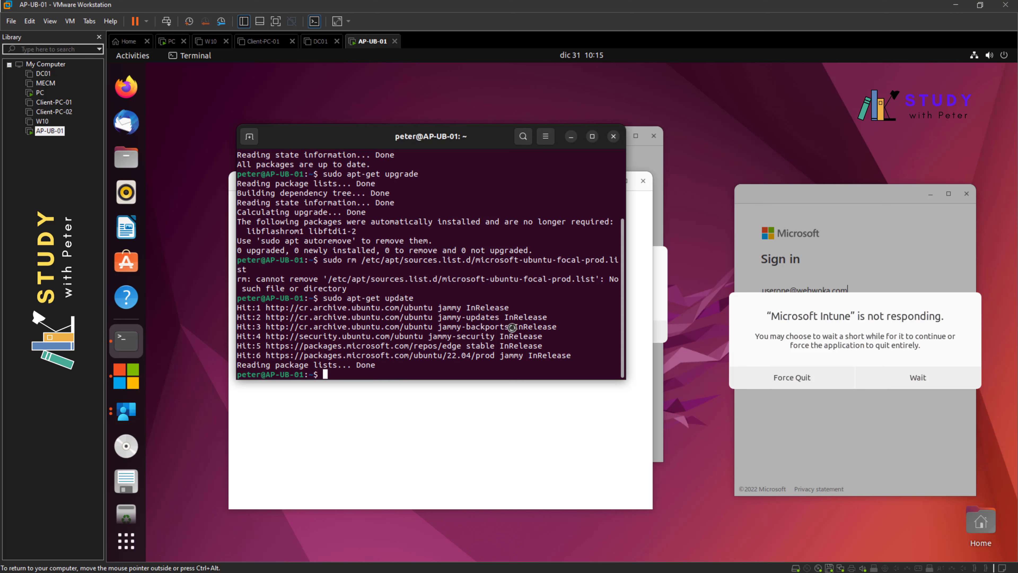
pyautogui.click(929, 381)
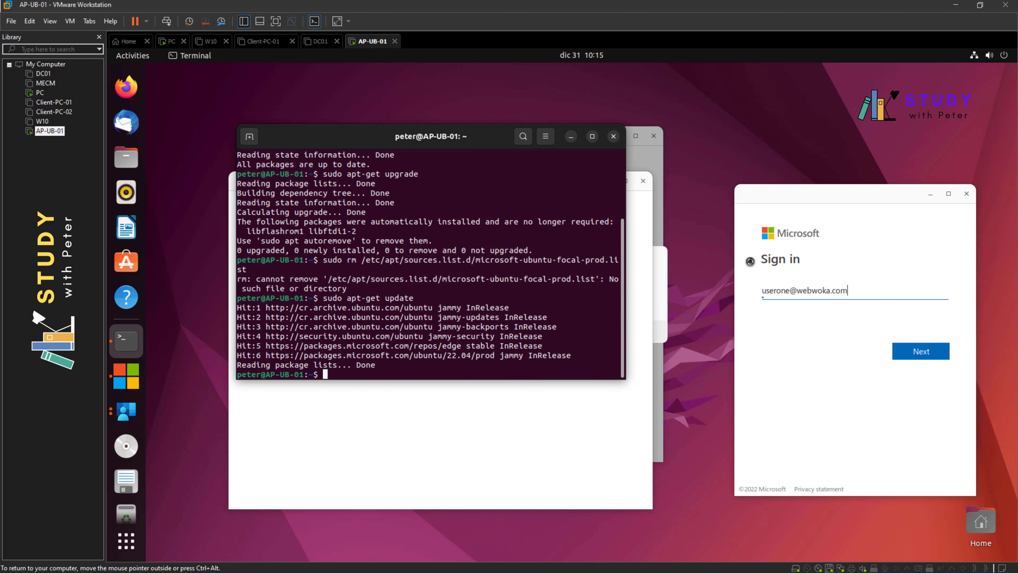
# - Close the stuck Intune sign-in window and start a fresh sign-in with the work email
pyautogui.click(933, 353)
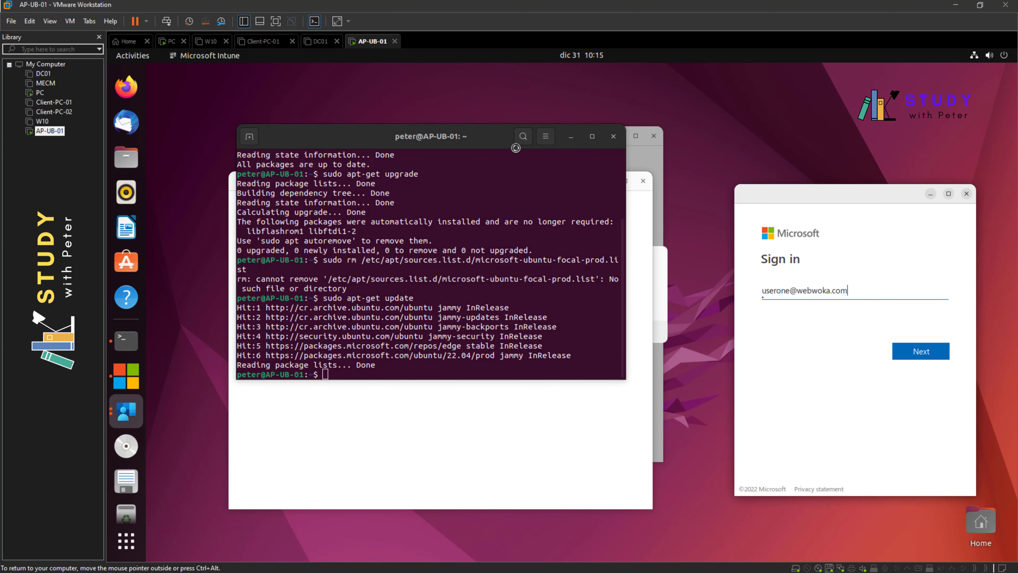
pyautogui.moveTo(438, 138); pyautogui.dragTo(326, 164)
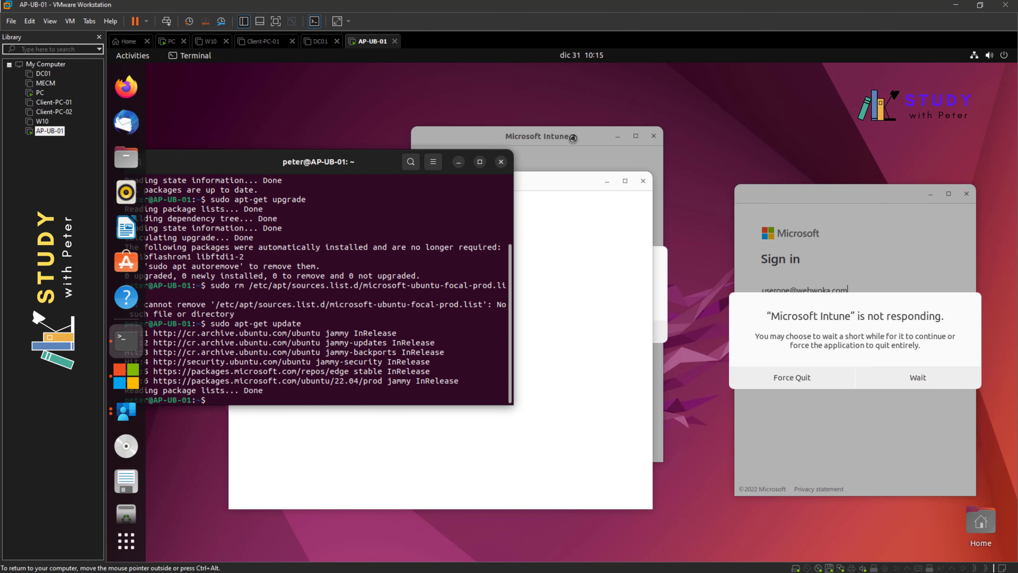
pyautogui.click(641, 183)
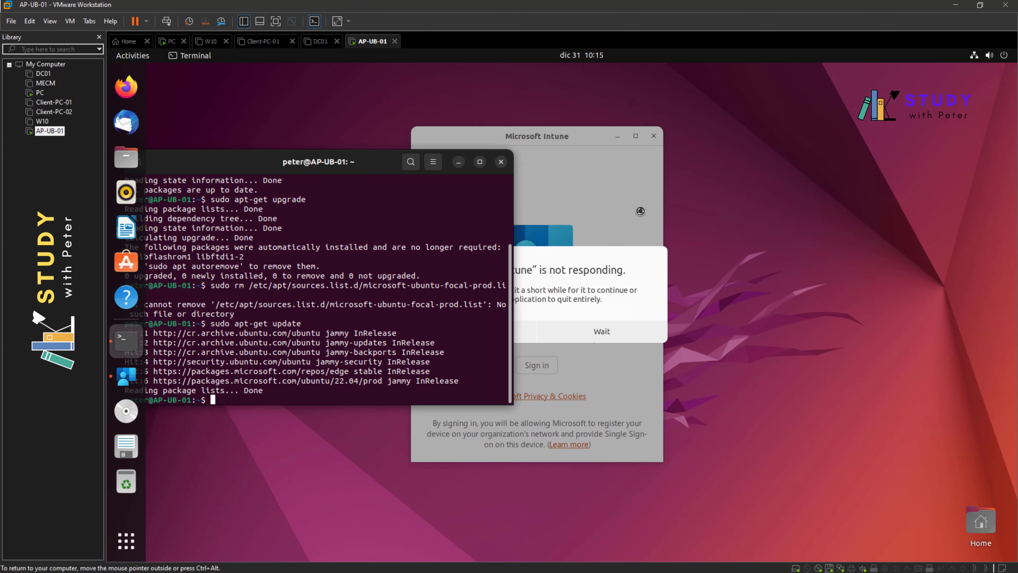
pyautogui.click(538, 364)
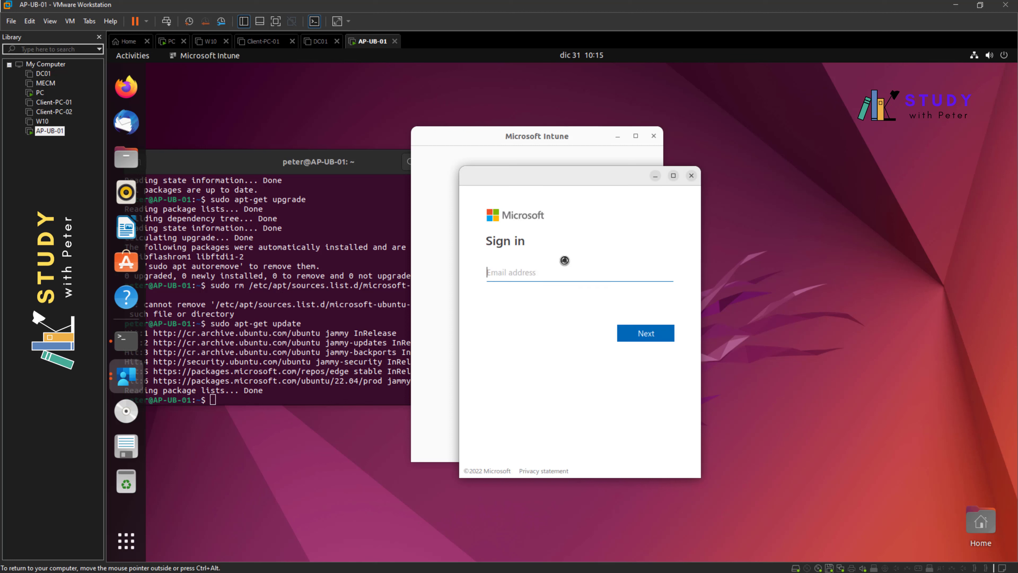
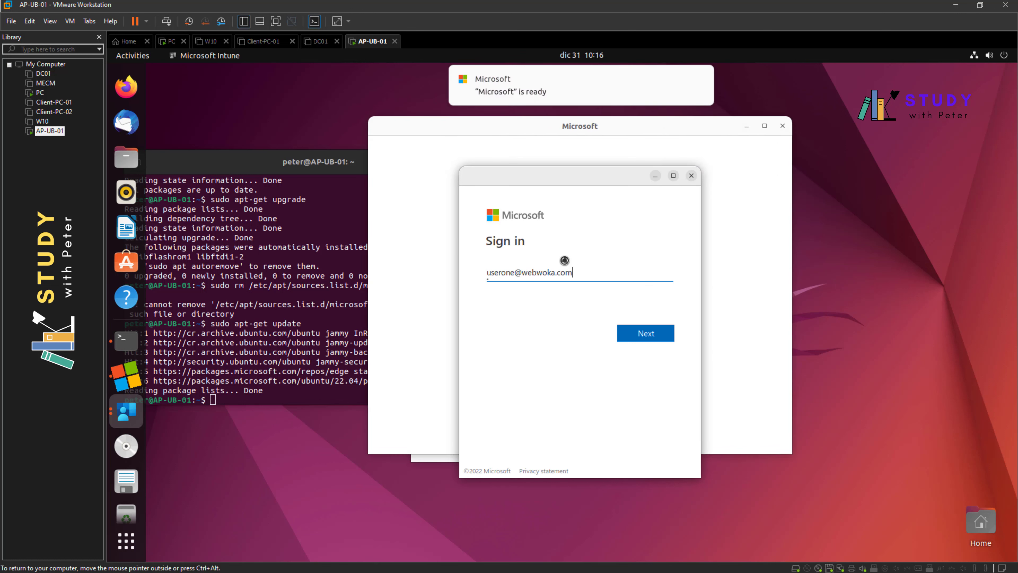
# - Force Quit the again-frozen Intune app and close the leftover blank Microsoft window
pyautogui.moveTo(528, 177); pyautogui.dragTo(813, 208)
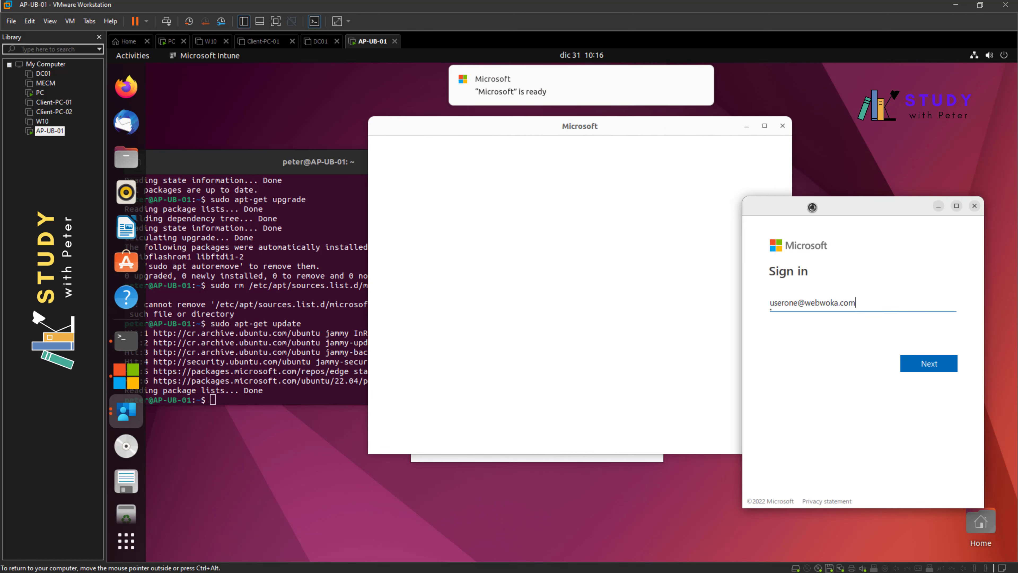
pyautogui.moveTo(509, 127); pyautogui.dragTo(474, 197)
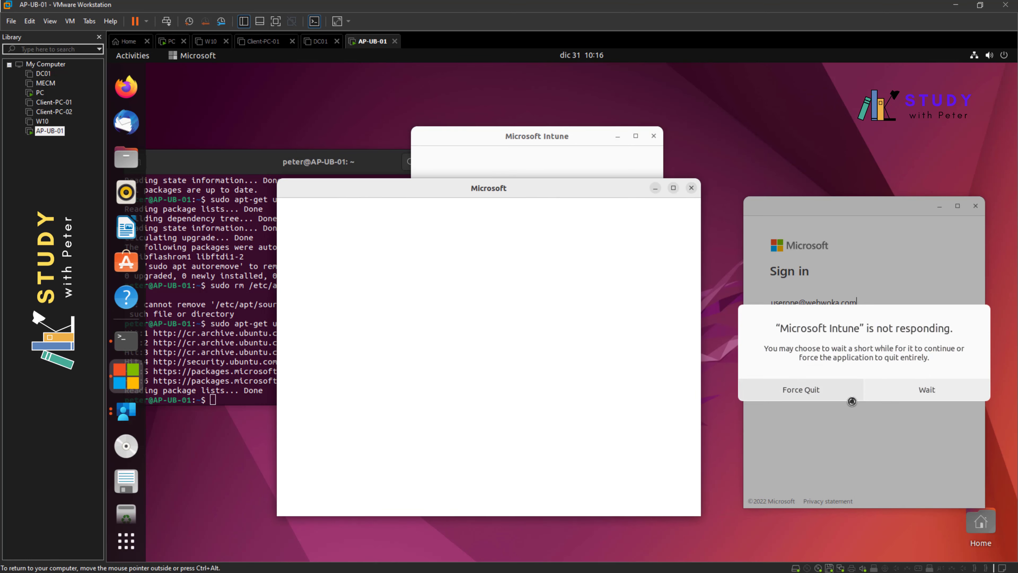
pyautogui.click(813, 391)
pyautogui.click(691, 188)
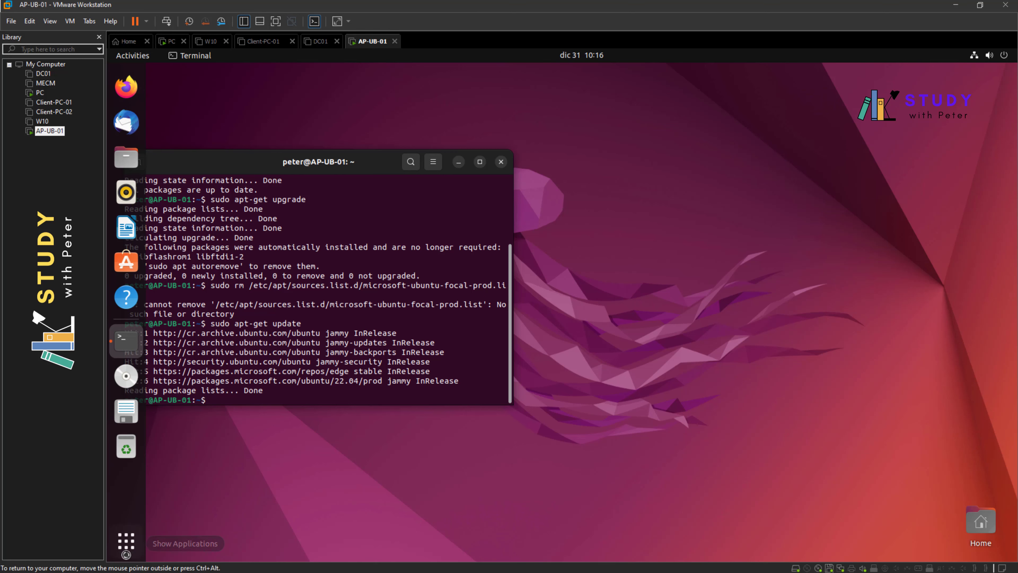
# - Launch Microsoft Edge, set a new keyring password, accept the welcome screen, and minimize it
pyautogui.click(126, 548)
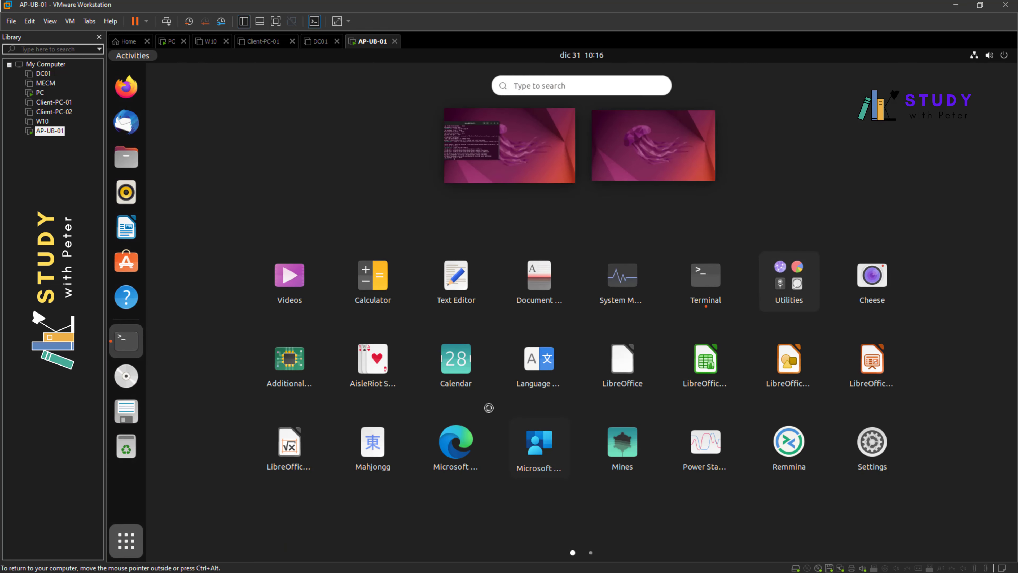
pyautogui.click(458, 445)
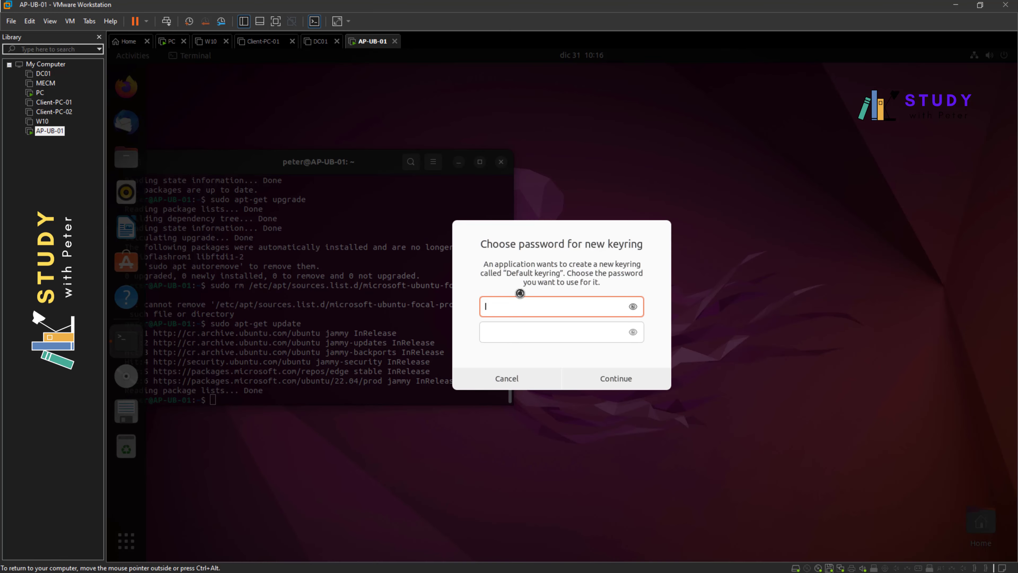
pyautogui.write('*************')
pyautogui.press('Tab')
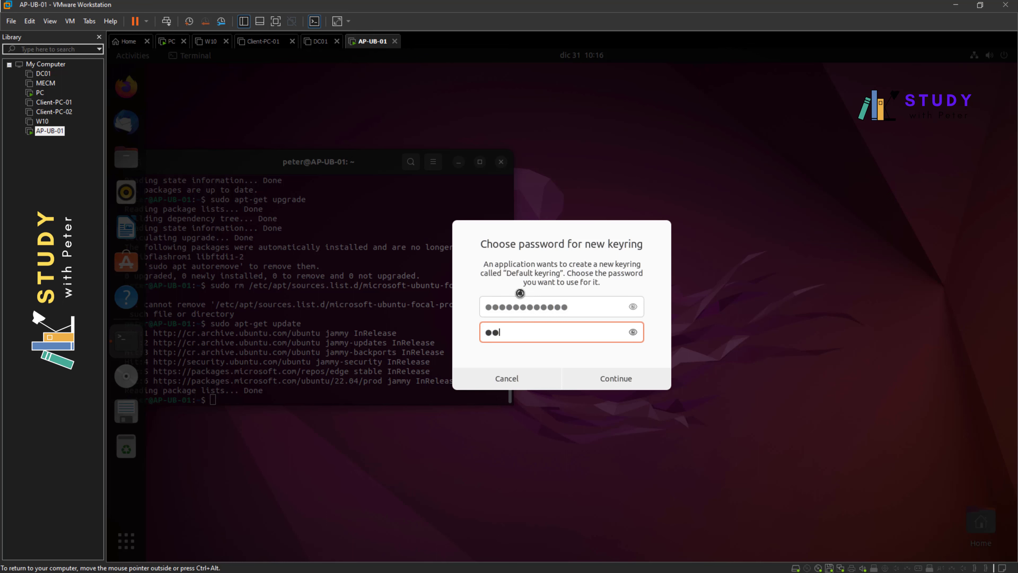
pyautogui.write('*************')
pyautogui.press('Return')
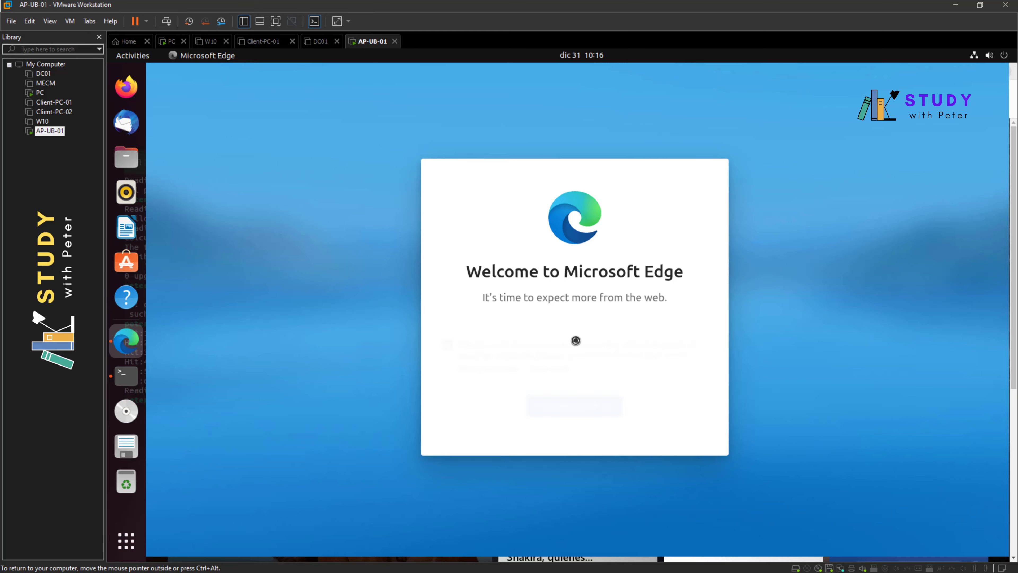
pyautogui.click(572, 410)
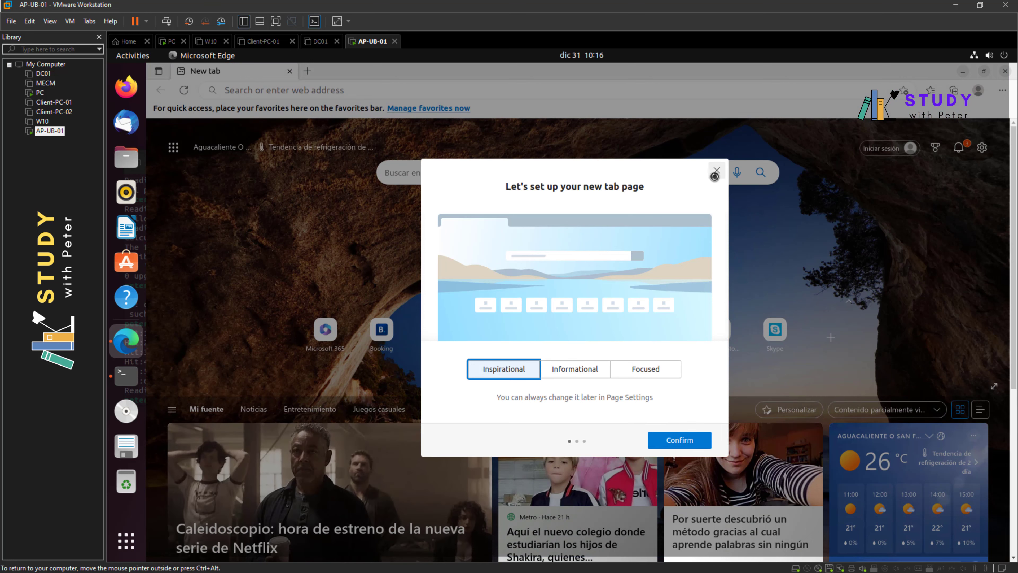
pyautogui.click(716, 173)
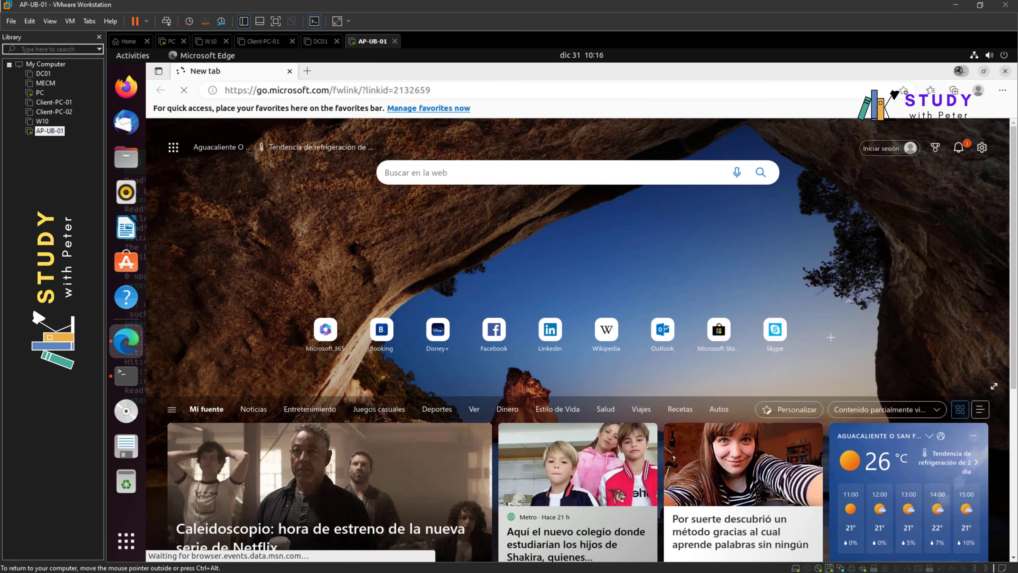
pyautogui.click(126, 340)
# - Relaunch Microsoft Intune from Show Applications and start Sign in
pyautogui.click(126, 540)
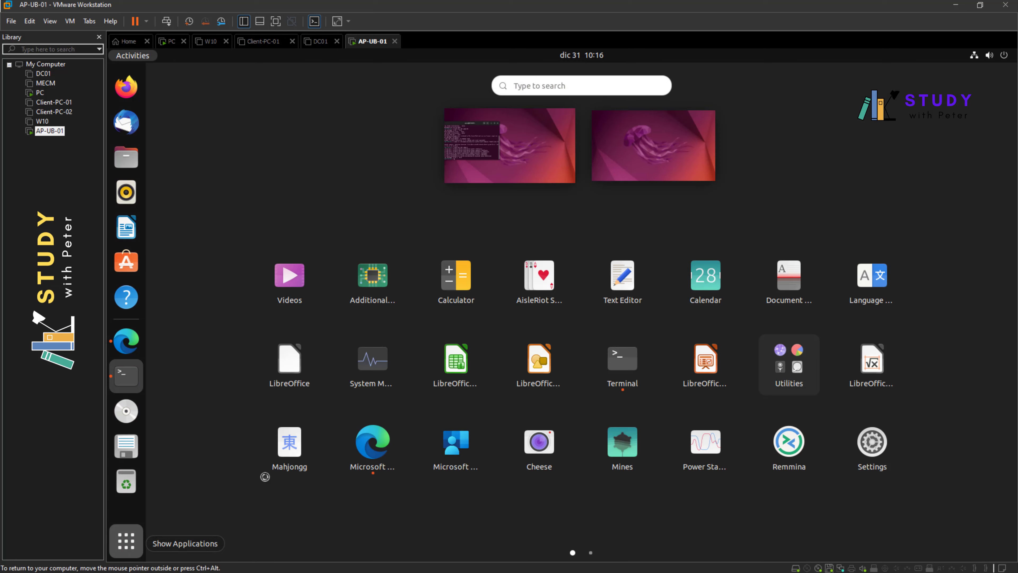
pyautogui.click(456, 445)
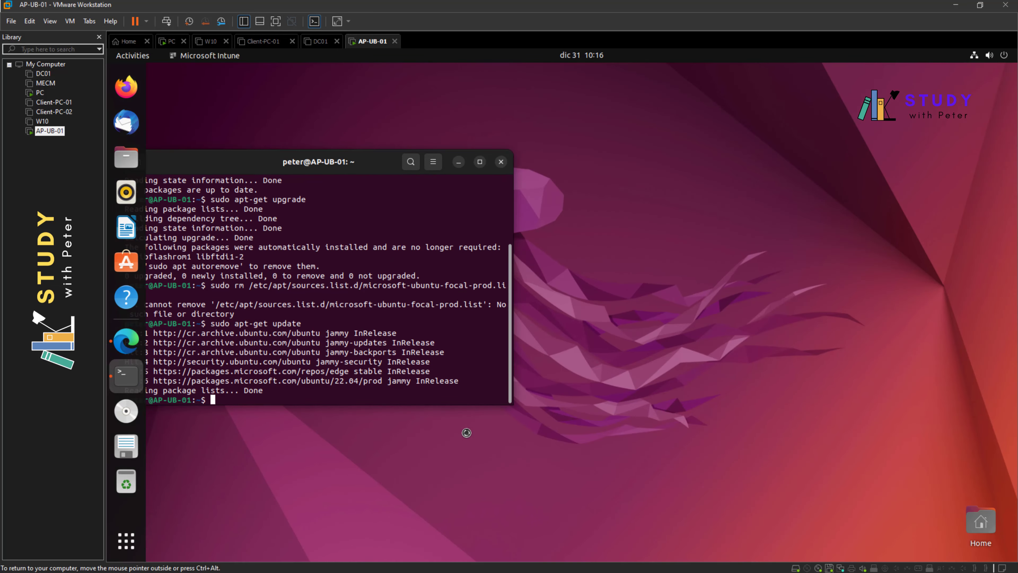
pyautogui.click(584, 383)
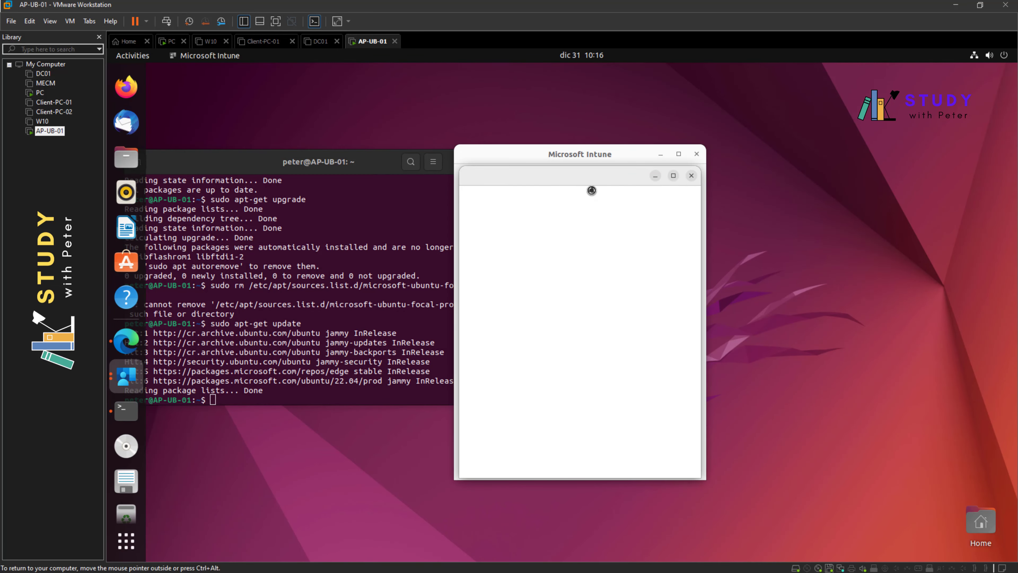